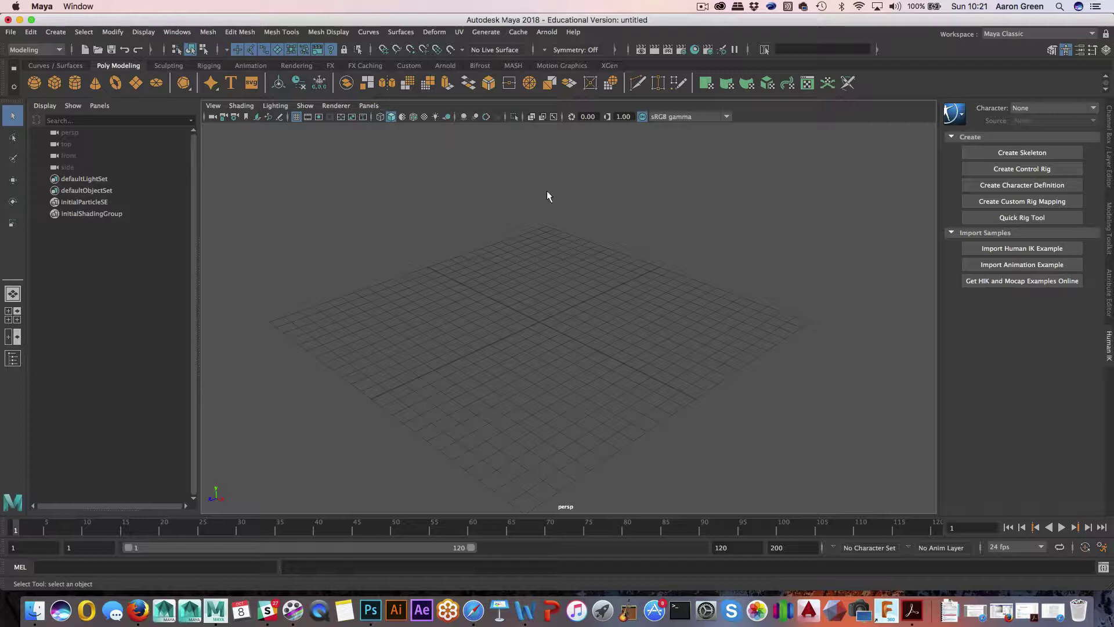
Create a polygon plane at the origin and scale it to about 5 in X and 2.27 in Y and Z.
left_click(56, 32)
mouse_move(86, 72)
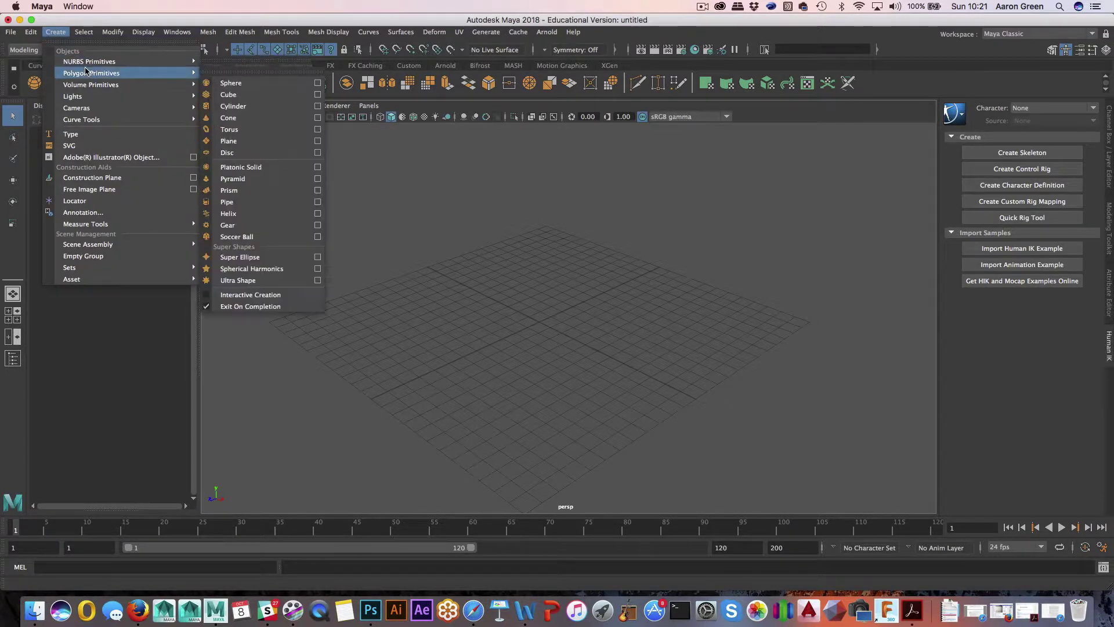
left_click(274, 141)
left_click_drag(459, 225, 587, 273, "alt")
key("r")
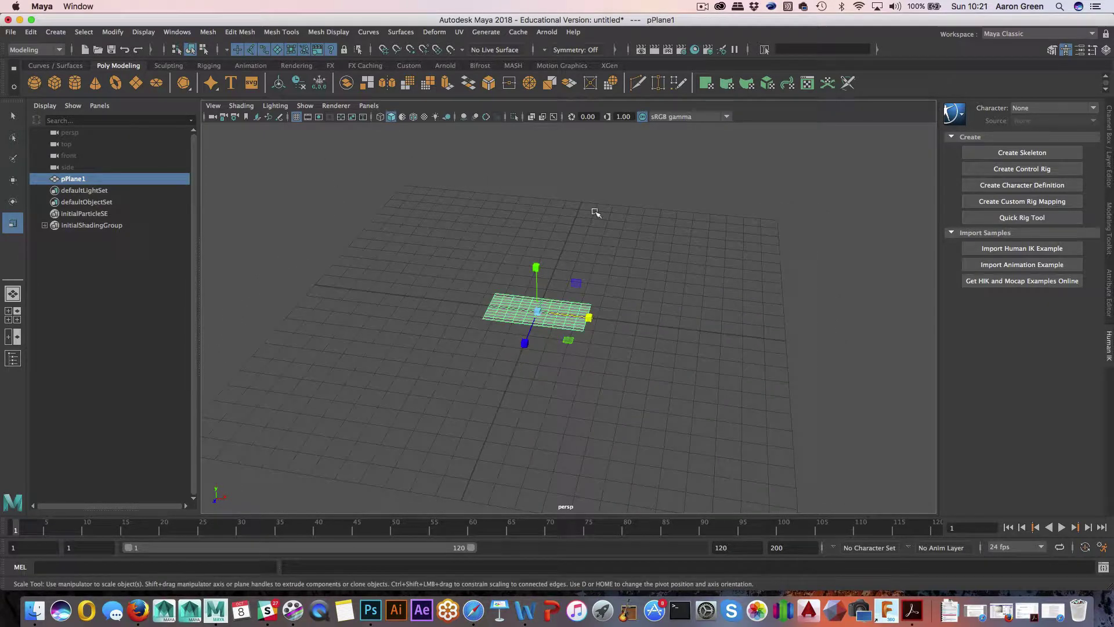
Set the plane's width and height subdivisions to 50 and move it to about 3.5 in X.
left_click(1109, 158)
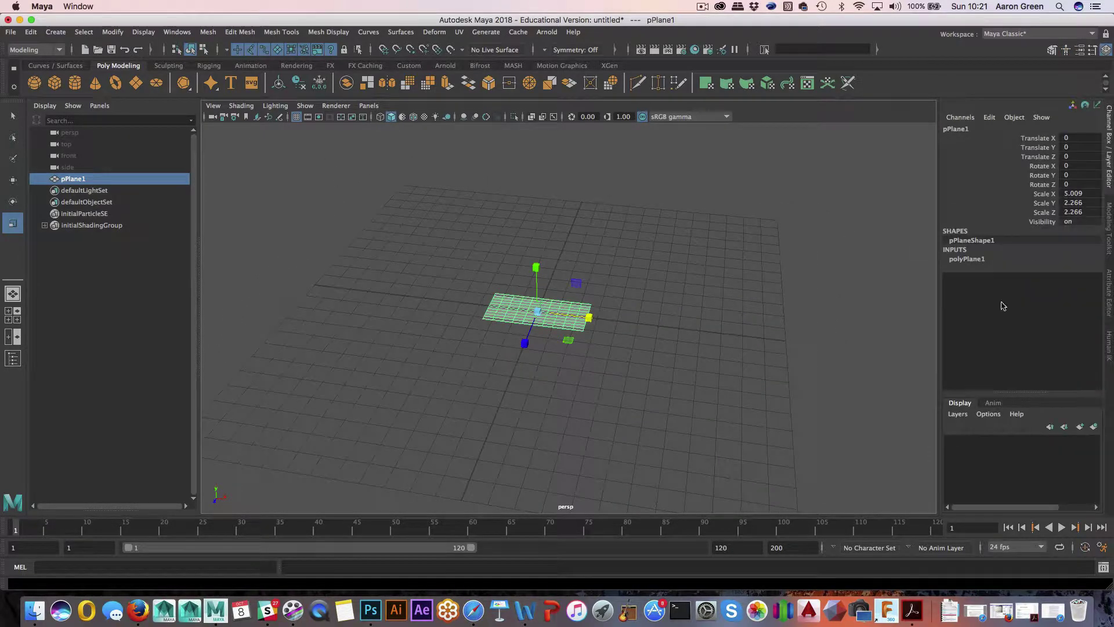
left_click(966, 258)
left_click_drag(1027, 286, 1027, 296)
middle_click_drag(632, 314, 847, 318)
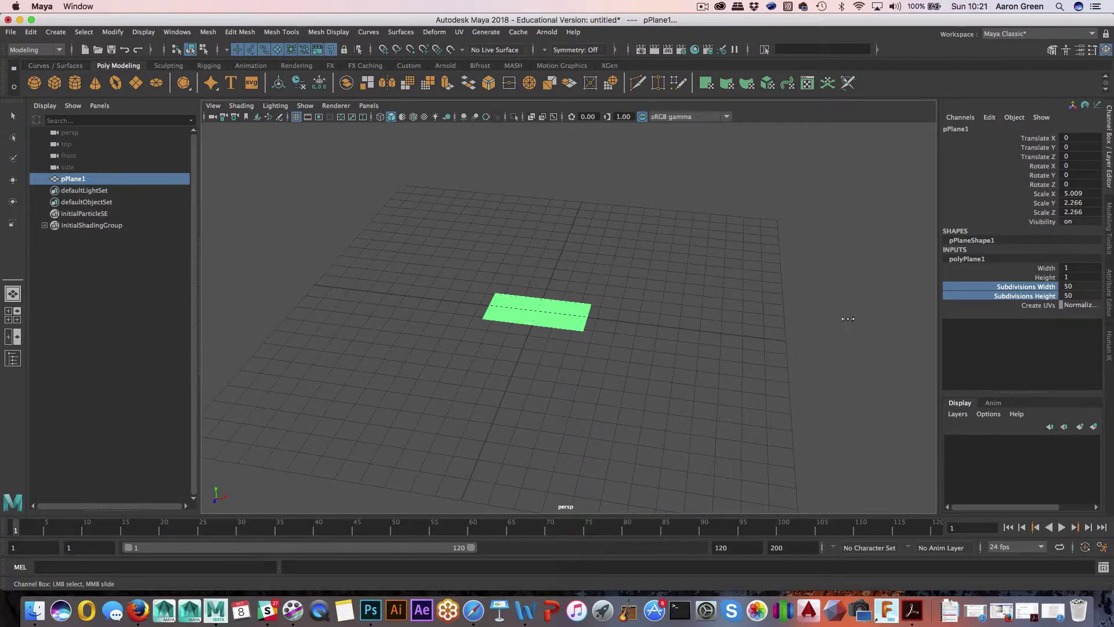
key("w")
left_click_drag(597, 316, 663, 322)
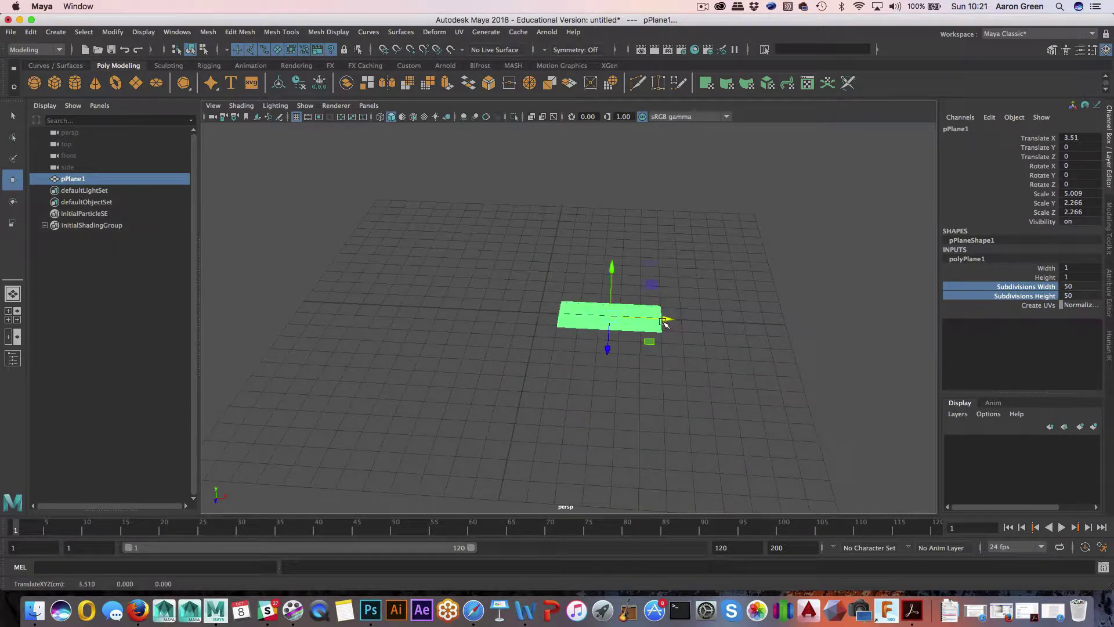
Create a polygon sphere at the origin beside the plane.
left_click(55, 32)
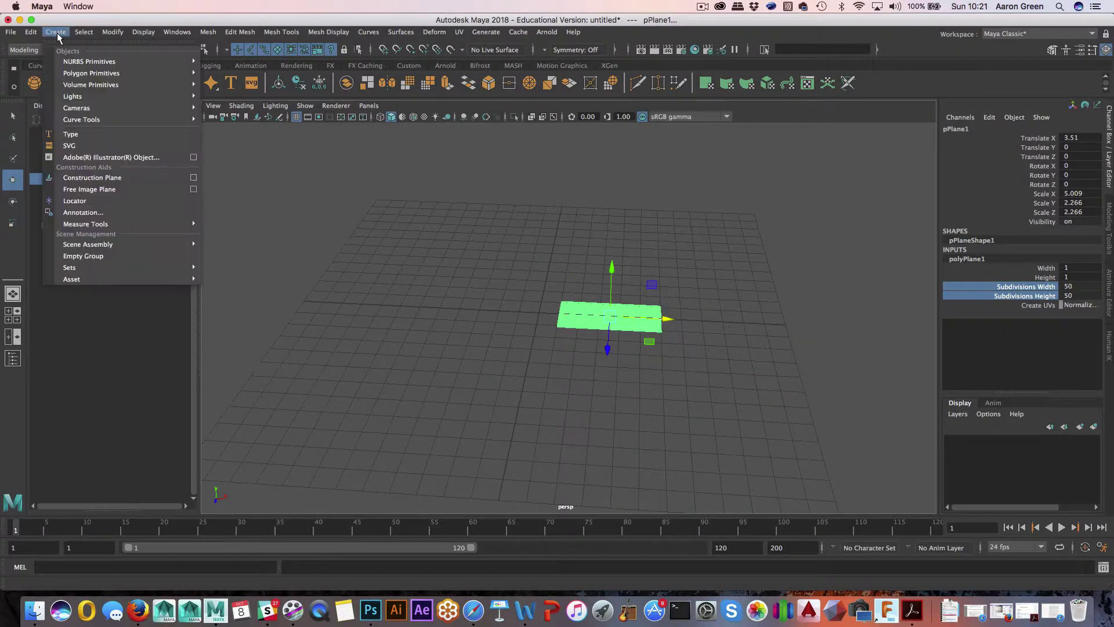
mouse_move(97, 77)
left_click(244, 83)
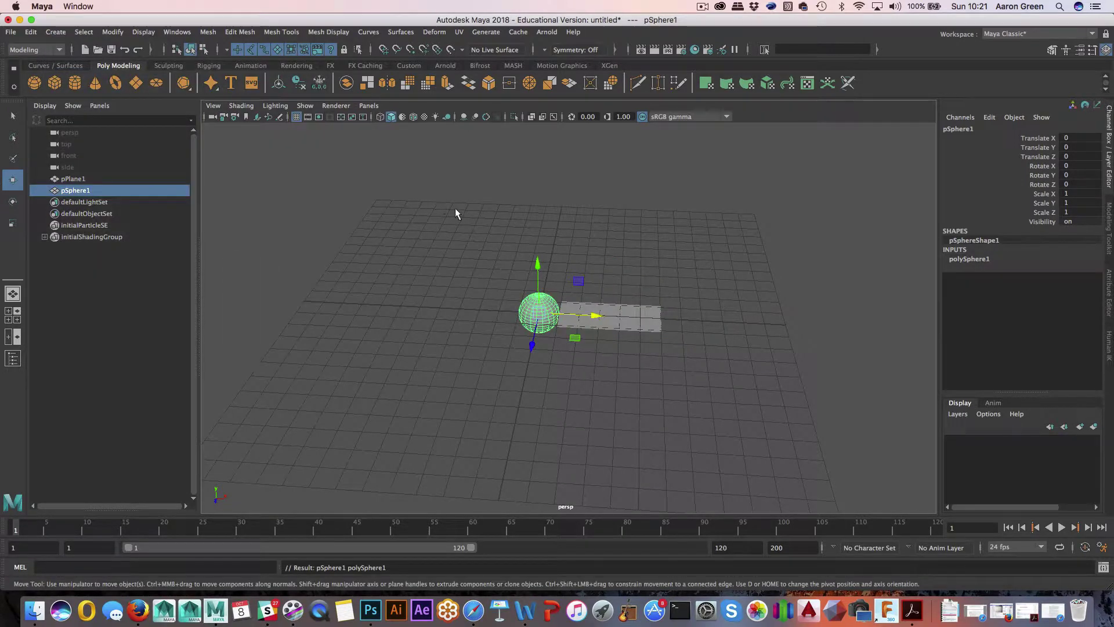
left_click_drag(454, 211, 699, 254, "alt")
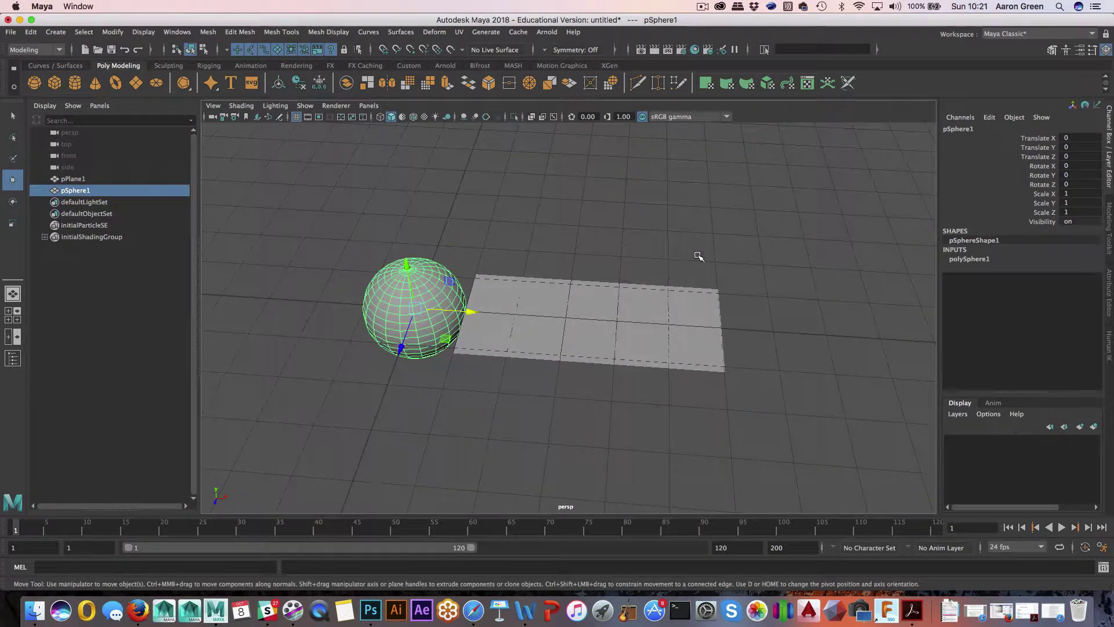
Rename the sphere to bob.
left_click(1011, 129)
type("bob")
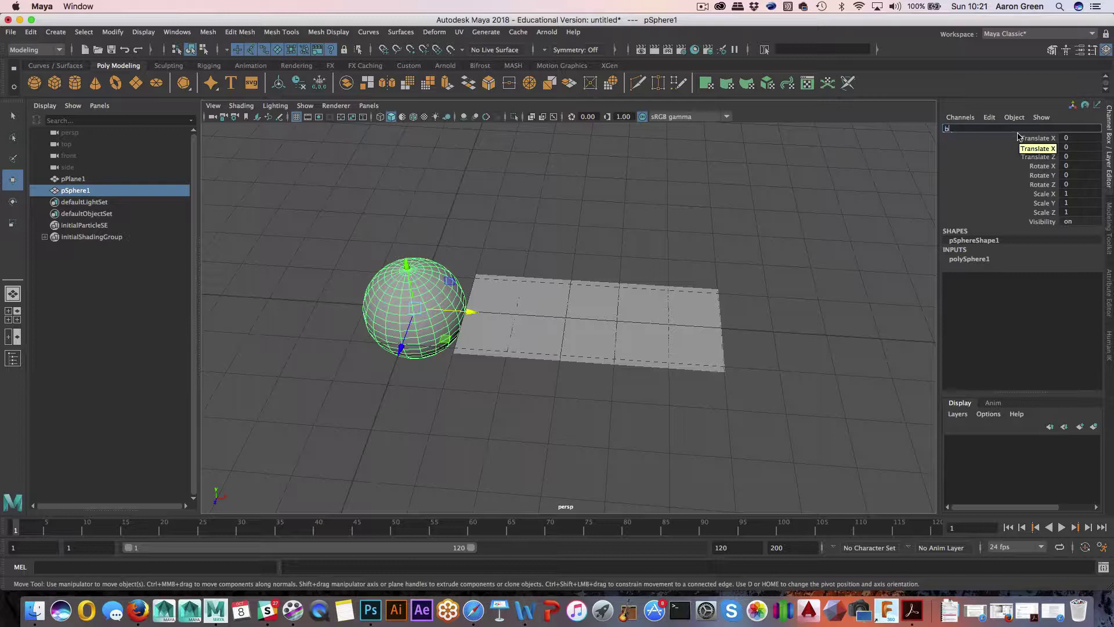
key("Return")
left_click_drag(592, 250, 627, 231, "alt")
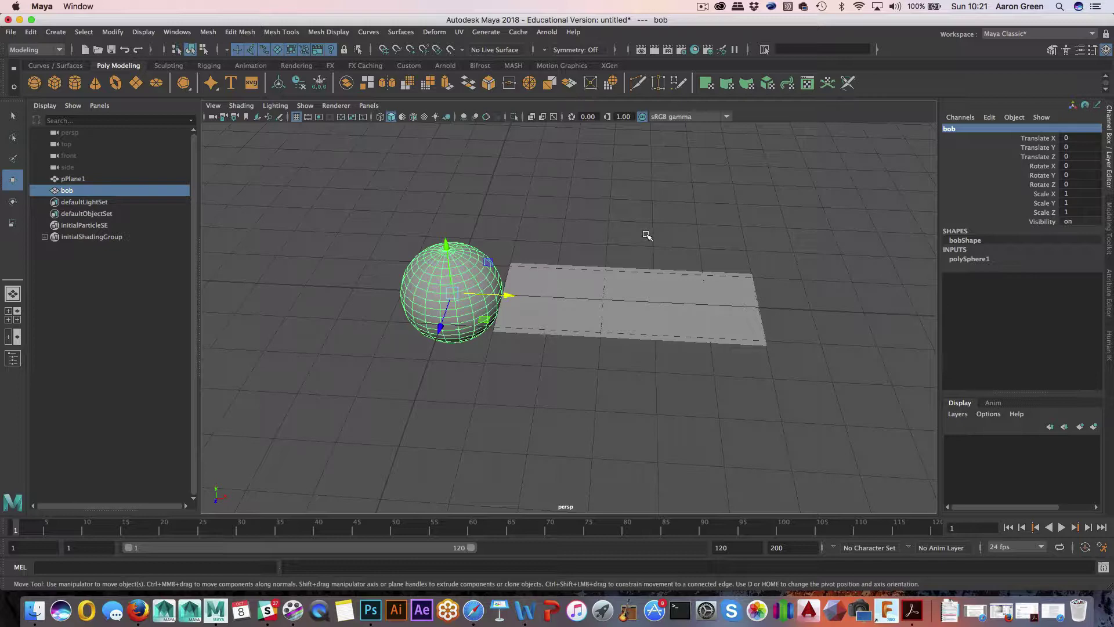
Rename the sphere to superBob.
left_click(977, 129)
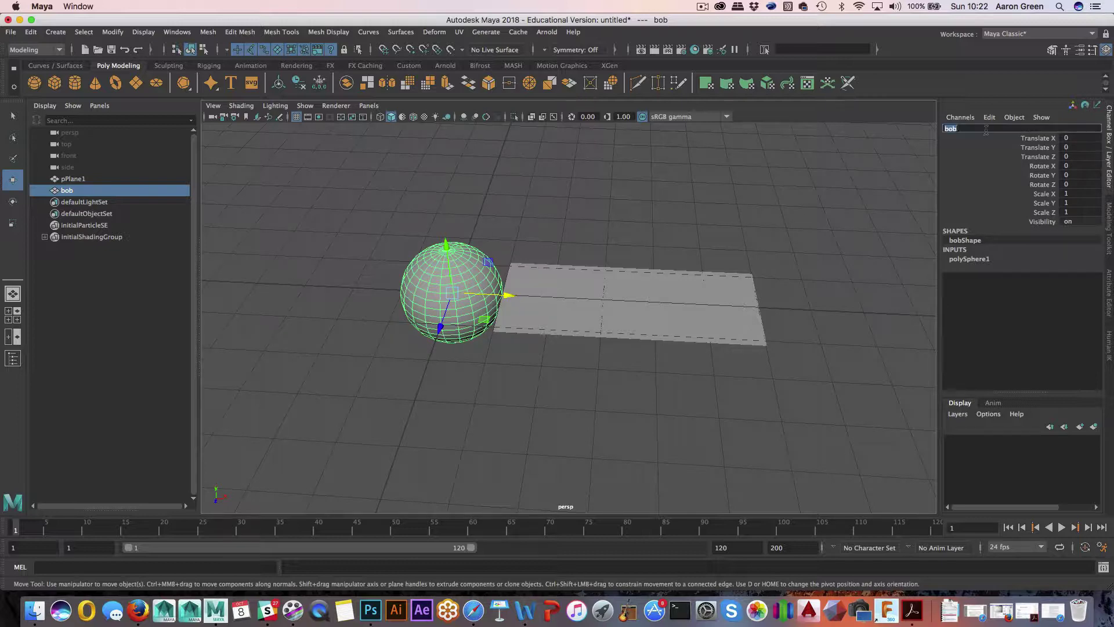
type("superBob")
key("Return")
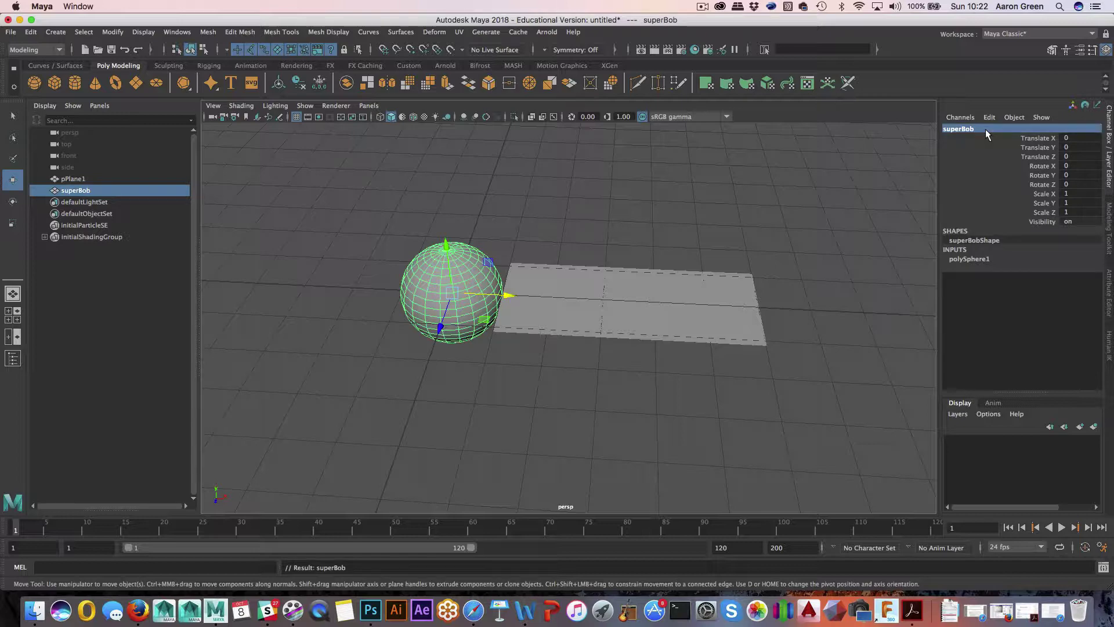
left_click_drag(709, 244, 660, 274, "alt")
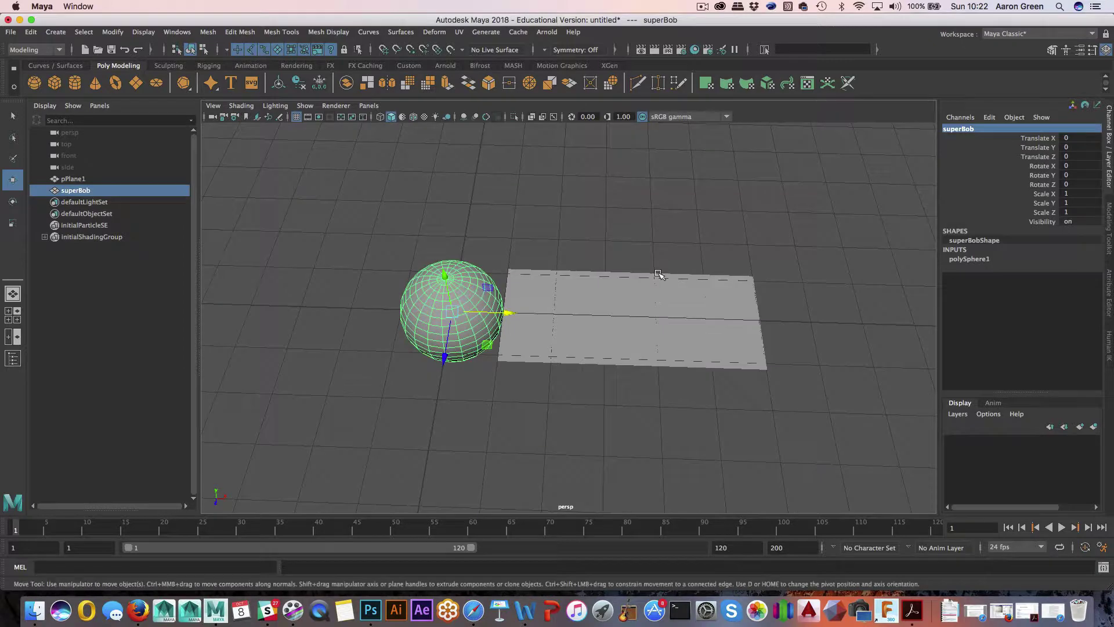
Scale the superBob sphere uniformly to about 1.51 and move it to about -0.6 in X, next to the plane.
left_click(650, 297)
left_click(461, 295)
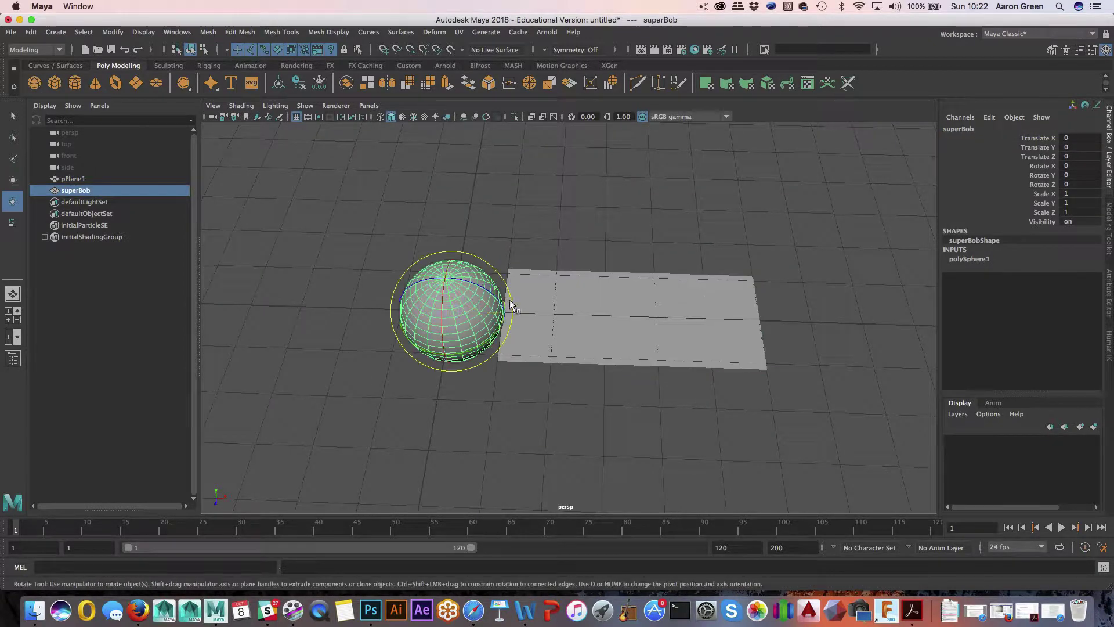
key("r")
mouse_move(453, 312)
left_mouse_down()
mouse_move(499, 311)
mouse_move(468, 311)
left_mouse_up()
key("w")
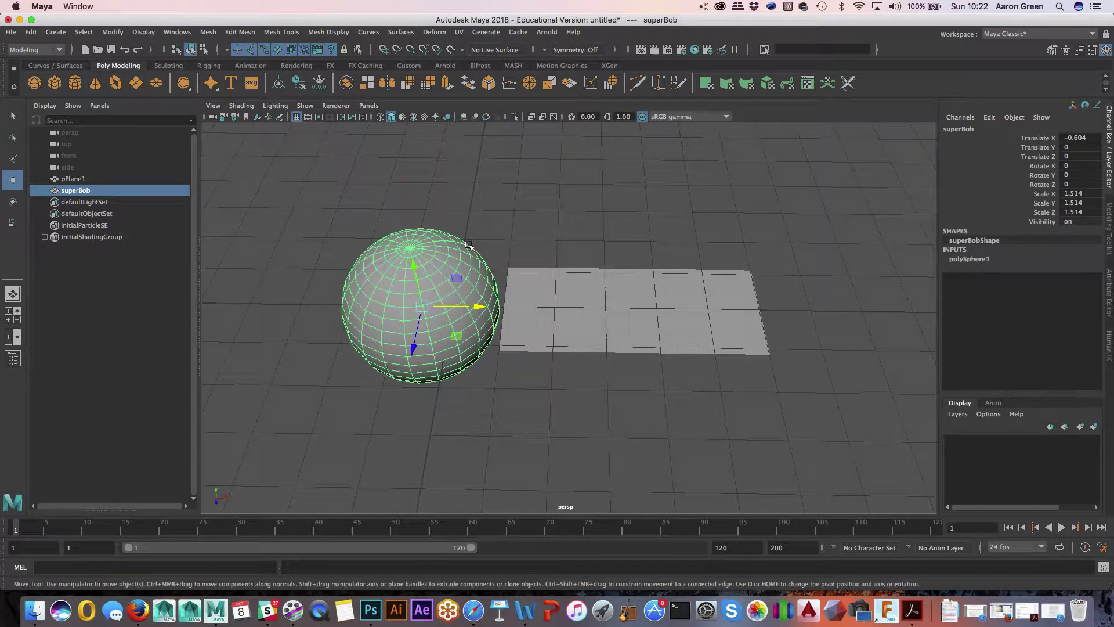
Switch to the FX menu set and turn the plane into an nCloth object.
left_click(673, 303)
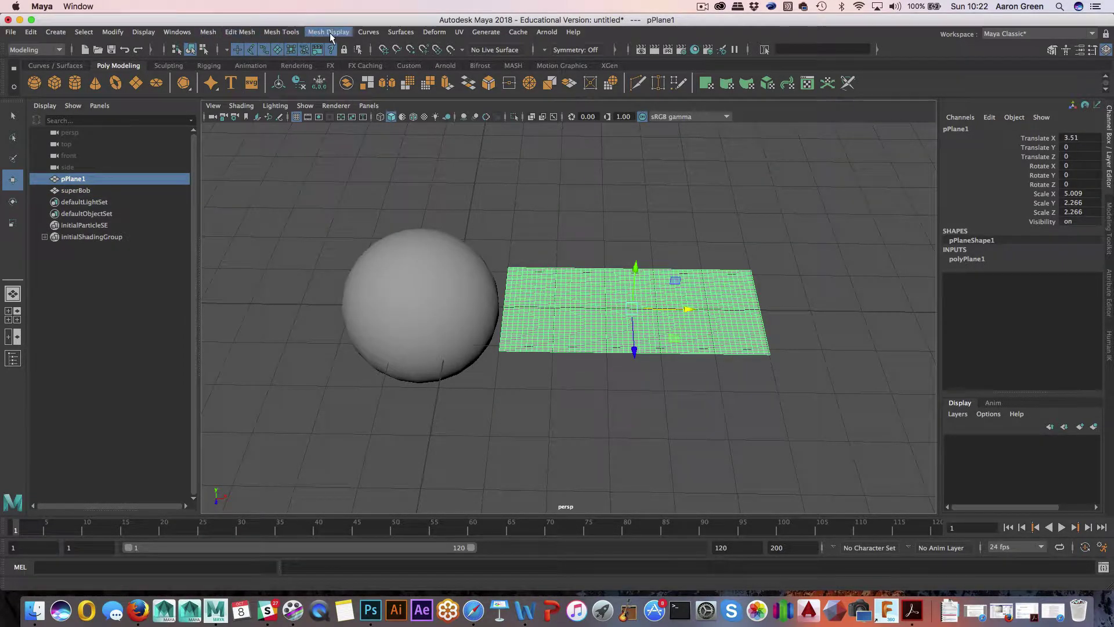
left_click(55, 48)
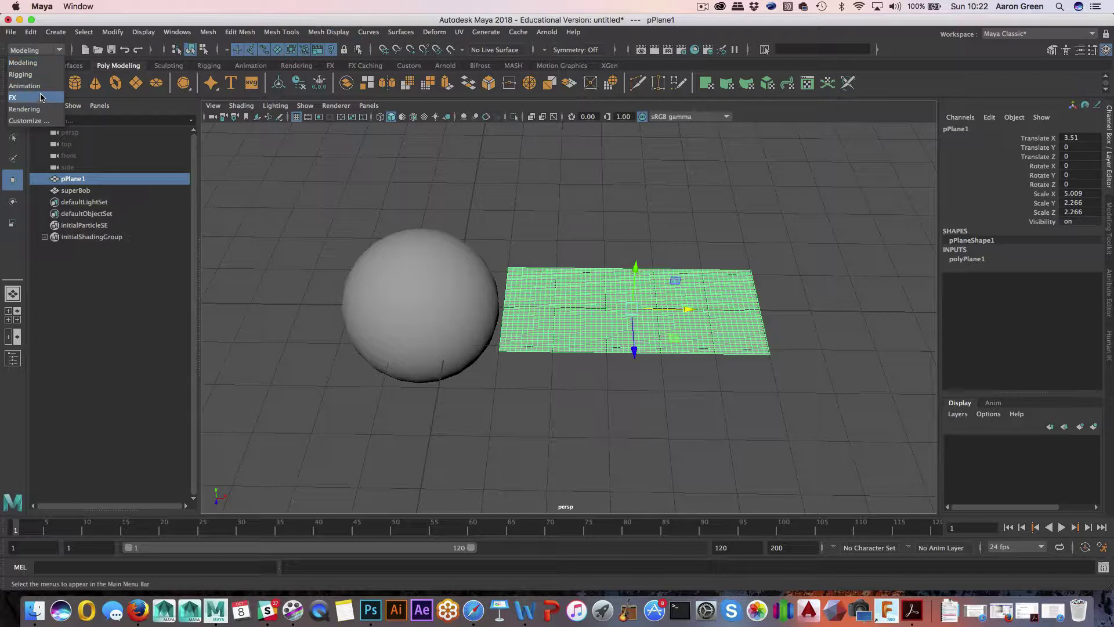
left_click(42, 97)
left_click(276, 32)
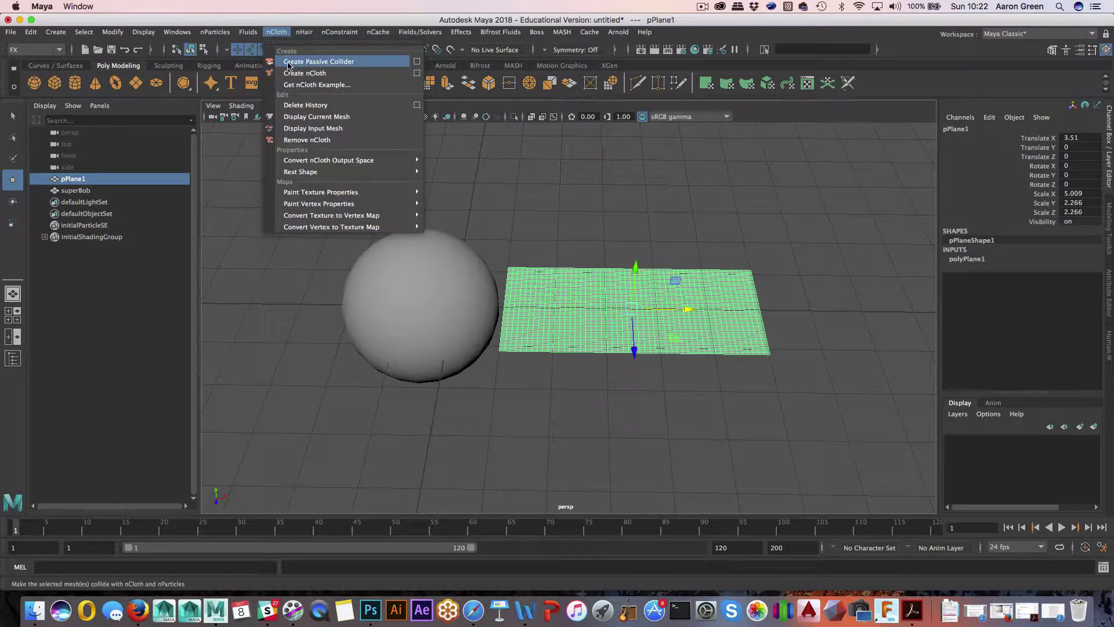
left_click(305, 73)
middle_click_drag(527, 155, 484, 155, "alt")
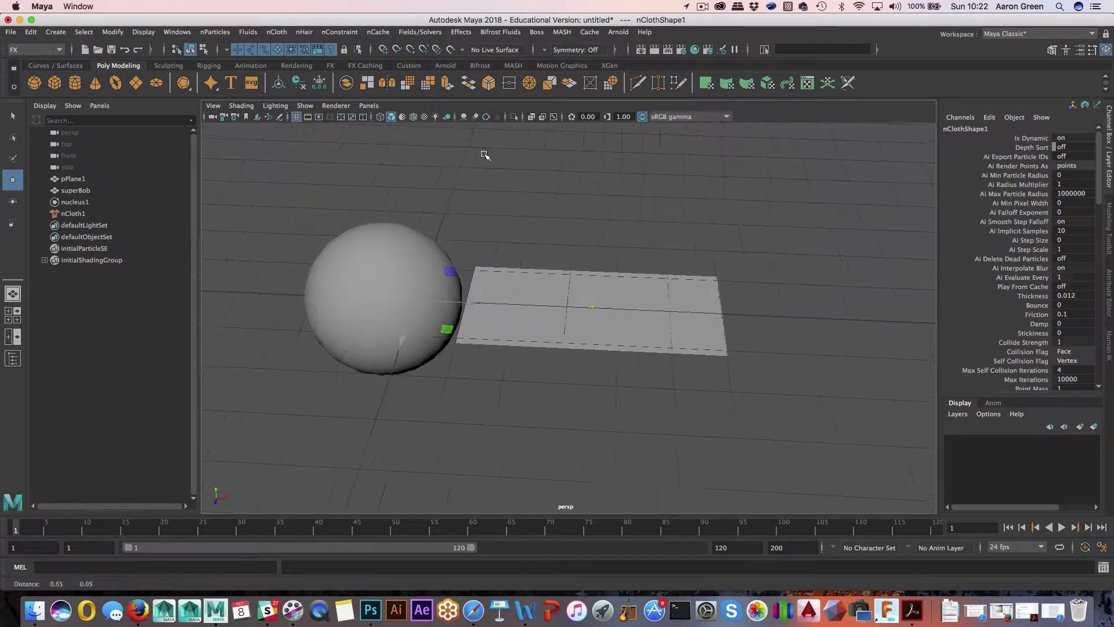
Extend the playback range to frame 2000 and test-play the cloth simulation, returning to the first frame.
double_click(721, 547)
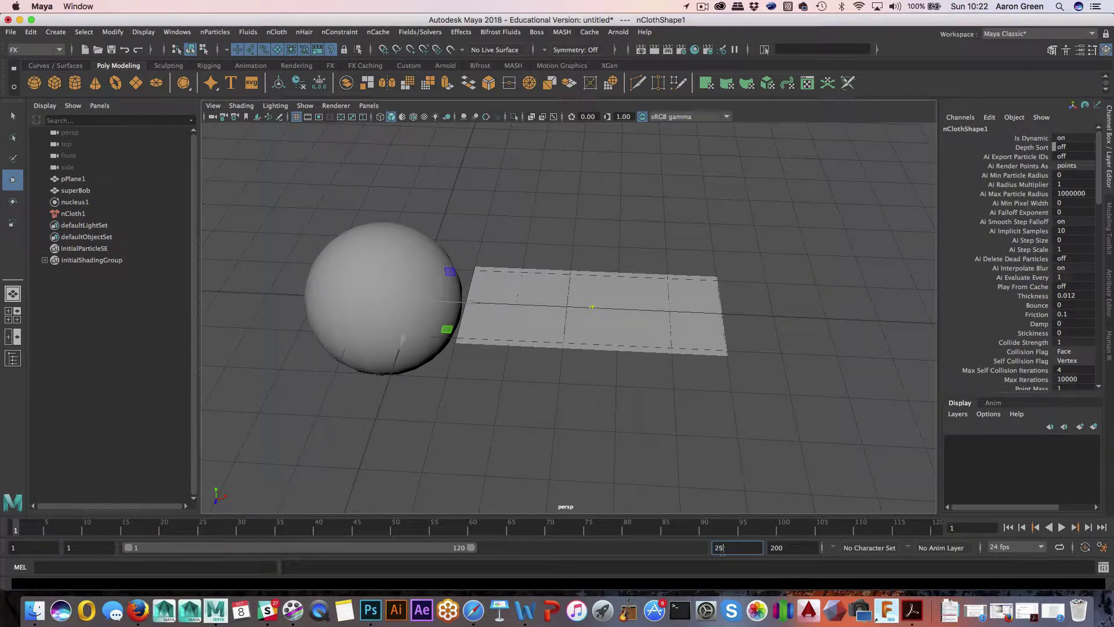
key("Return")
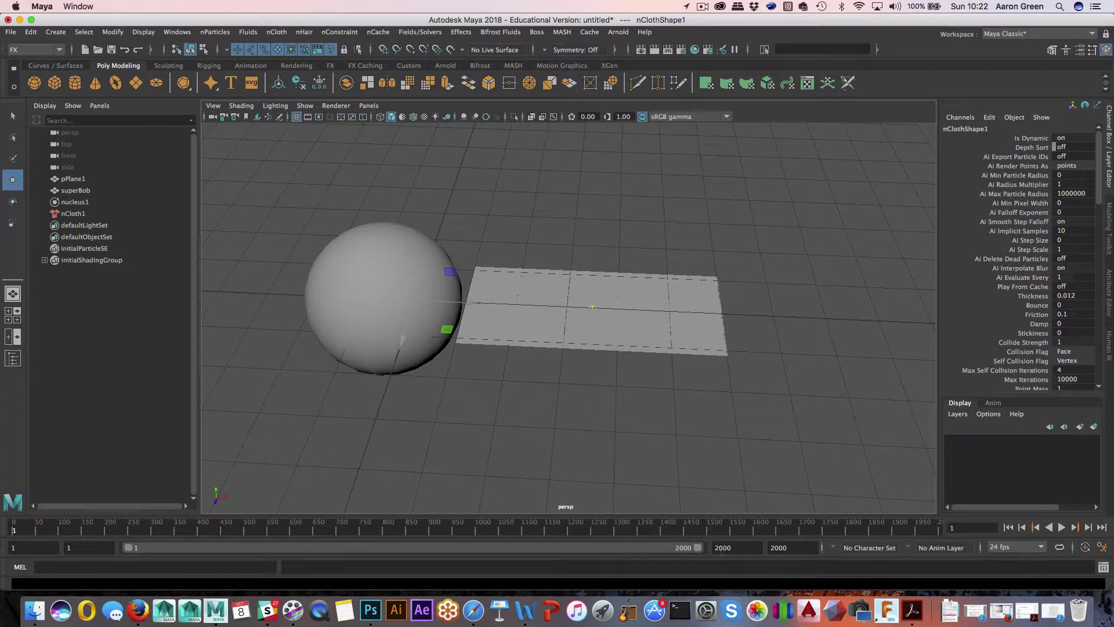
left_click(1061, 528)
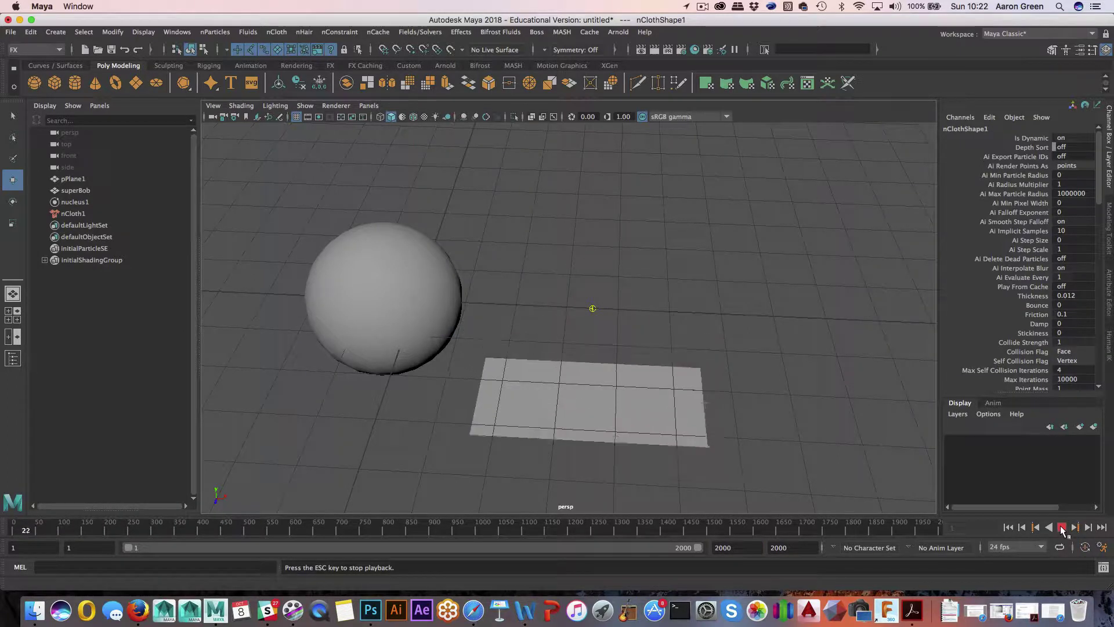
left_click(1061, 527)
left_click(1009, 528)
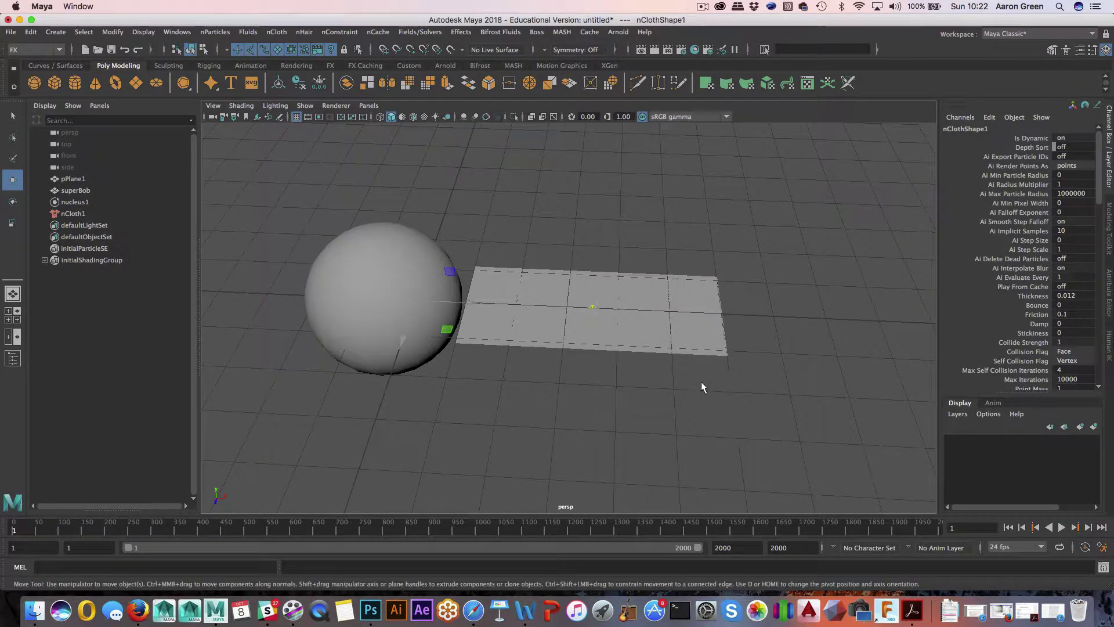
middle_click_drag(701, 381, 747, 396, "alt")
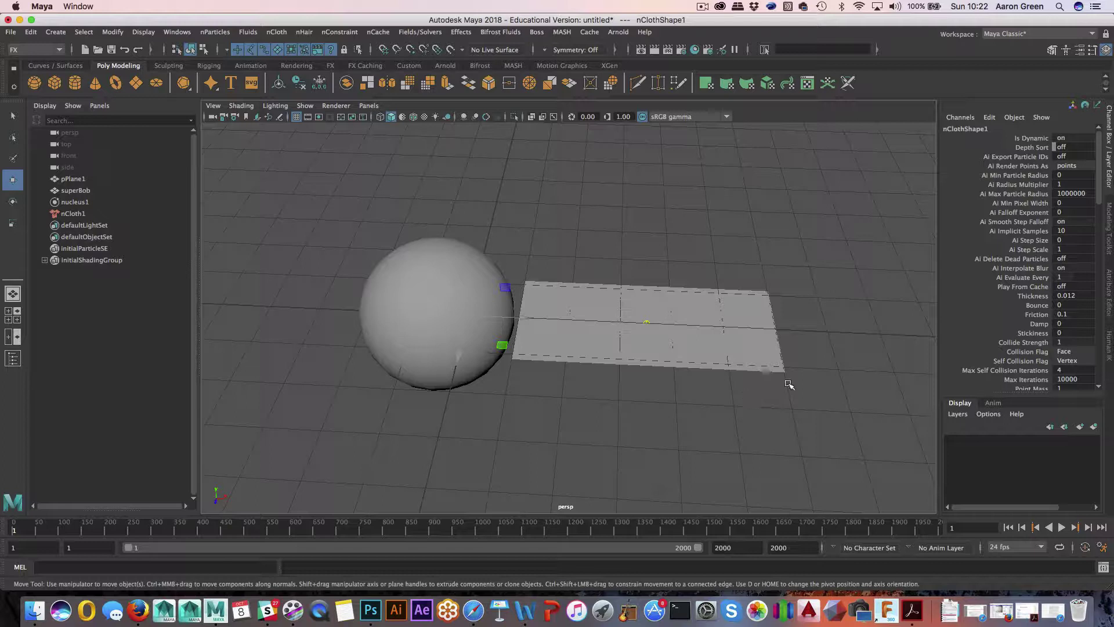
left_click(339, 32)
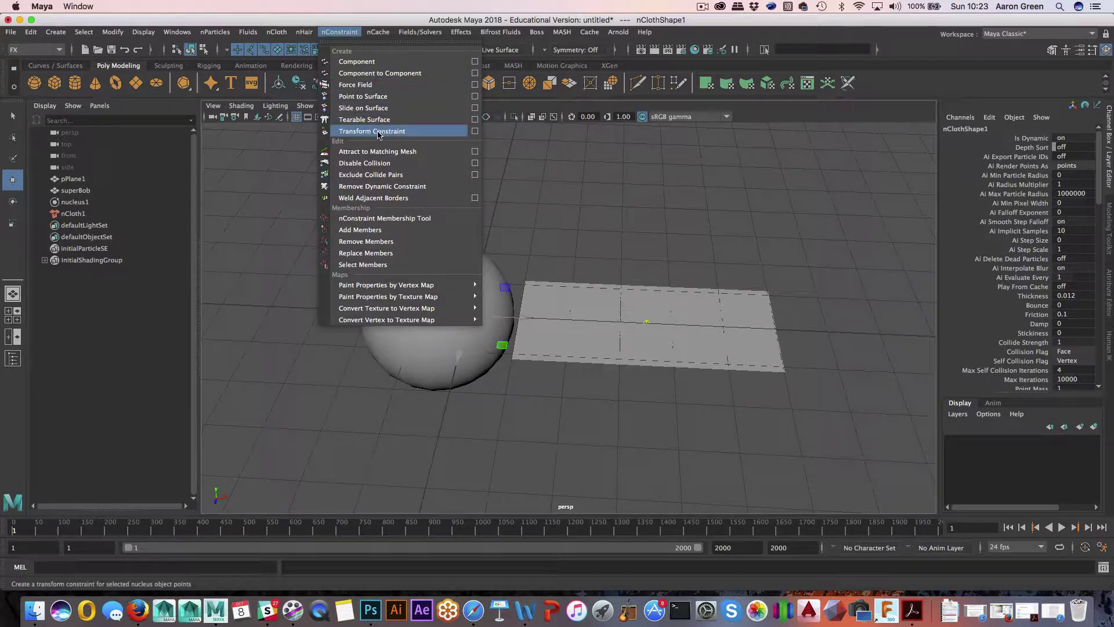
left_click(603, 191)
Apply a Transform Constraint to the two columns of cloth vertices along the plane edge nearest the sphere.
left_click_drag(600, 187, 522, 135, "alt")
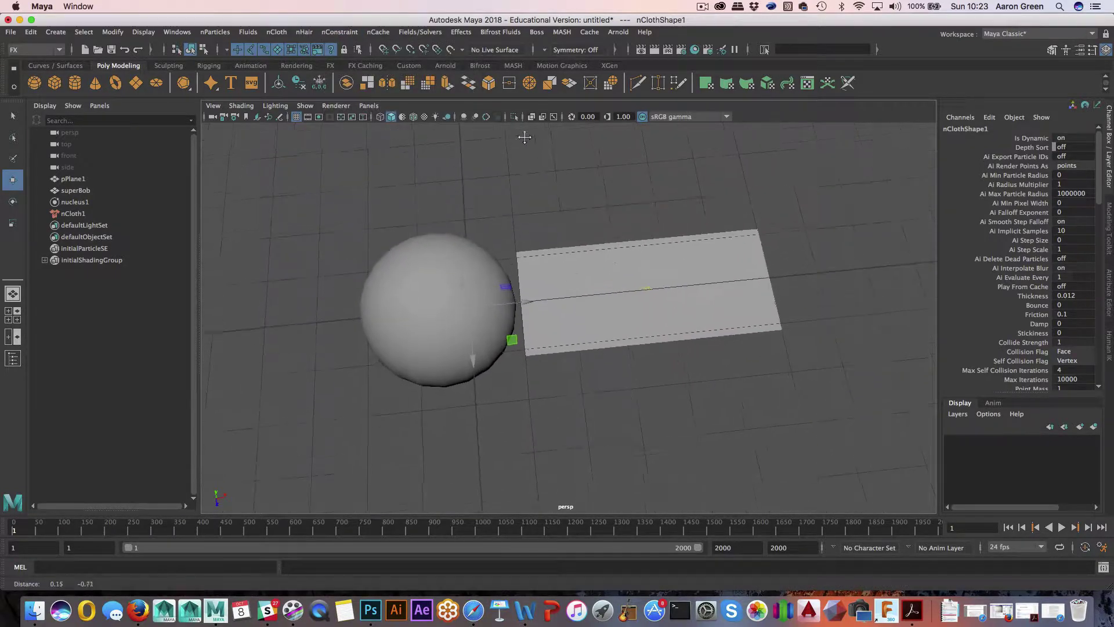
scroll(491, 182, "up", 3)
left_click_drag(489, 183, 489, 183, "alt")
left_click(534, 241)
right_click_drag(534, 241, 480, 243)
mouse_move(479, 242)
left_mouse_down("alt")
mouse_move(518, 231)
mouse_move(486, 231)
left_mouse_up("alt")
scroll(486, 230, "up", 3)
middle_click_drag(582, 251, 604, 254, "alt")
left_click_drag(544, 177, 583, 390)
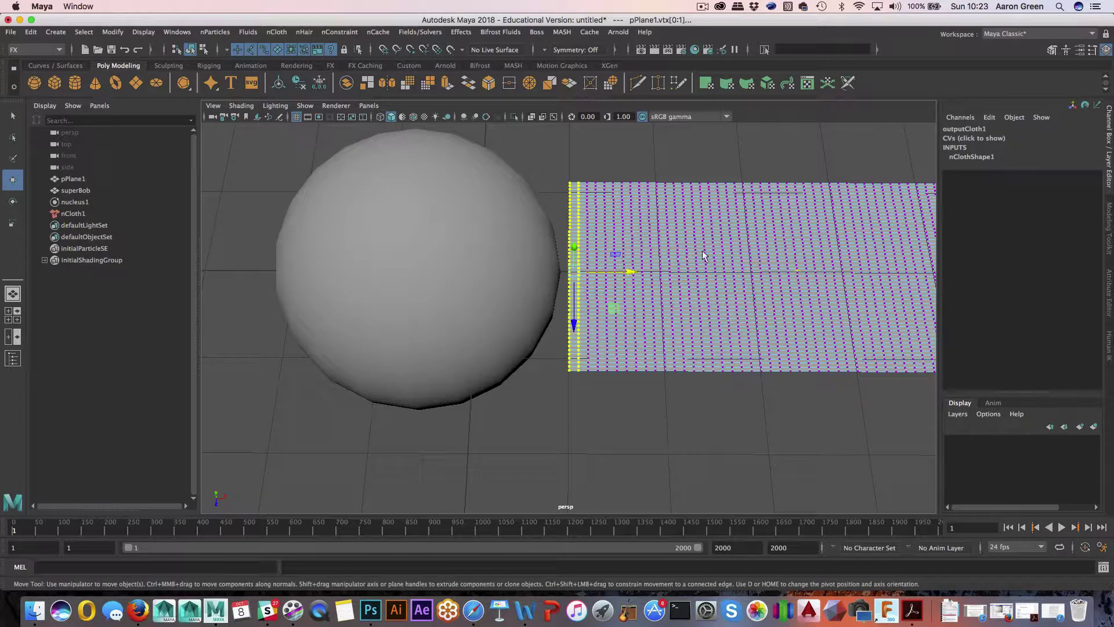
left_click(339, 32)
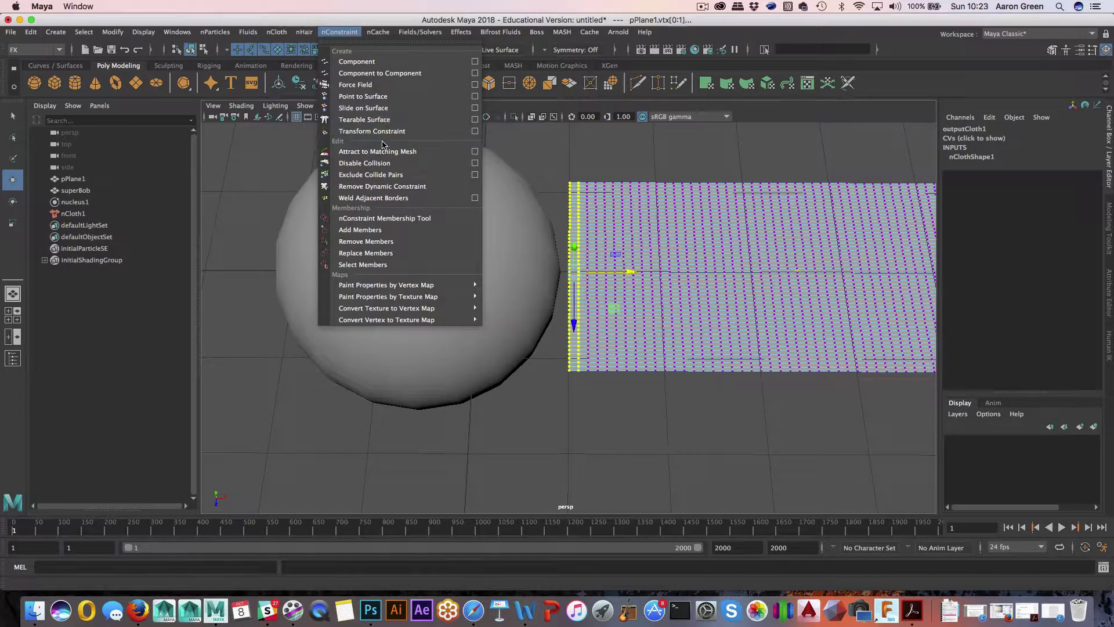
left_click(381, 131)
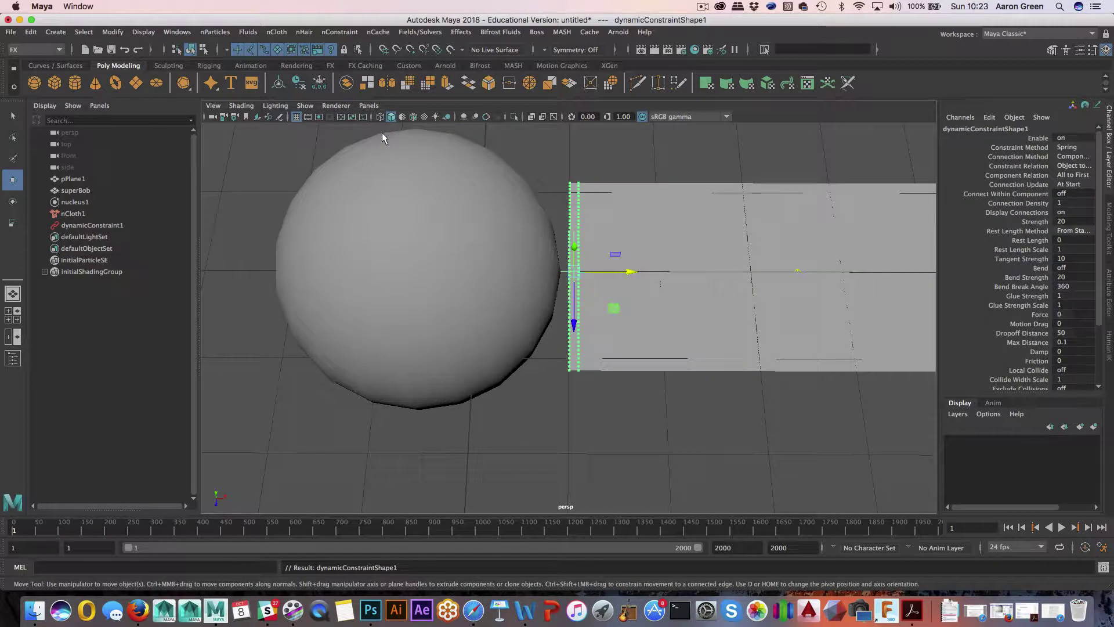
Play the simulation to check how the constrained cloth hangs and return to the first frame.
left_click_drag(672, 259, 627, 234, "alt")
right_click_drag(615, 235, 522, 233, "alt")
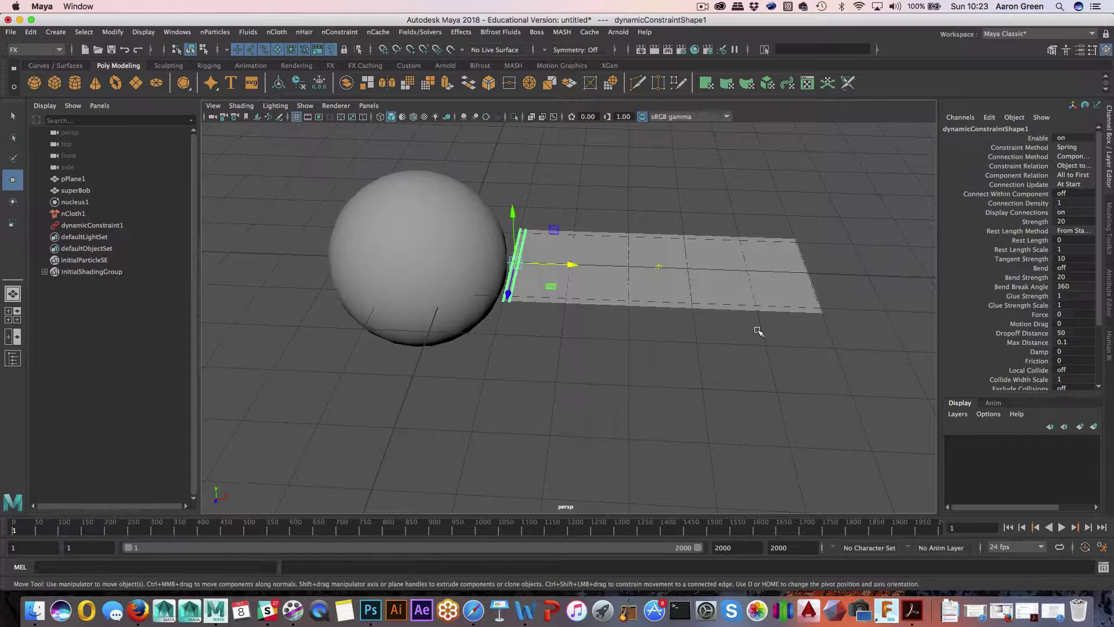
left_click(1061, 528)
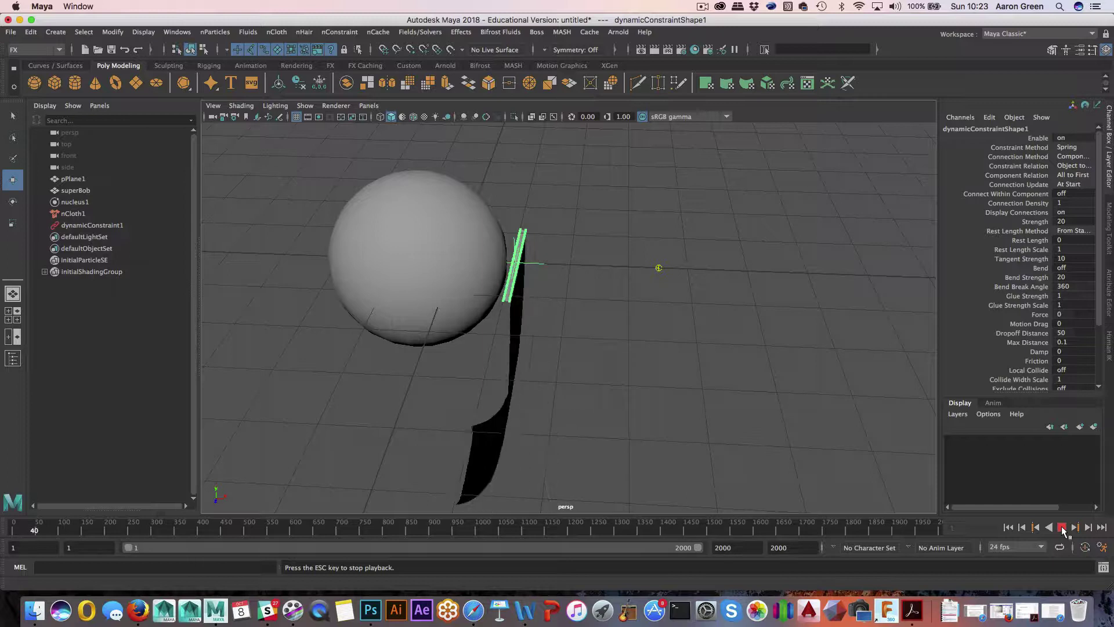
left_click(1008, 528)
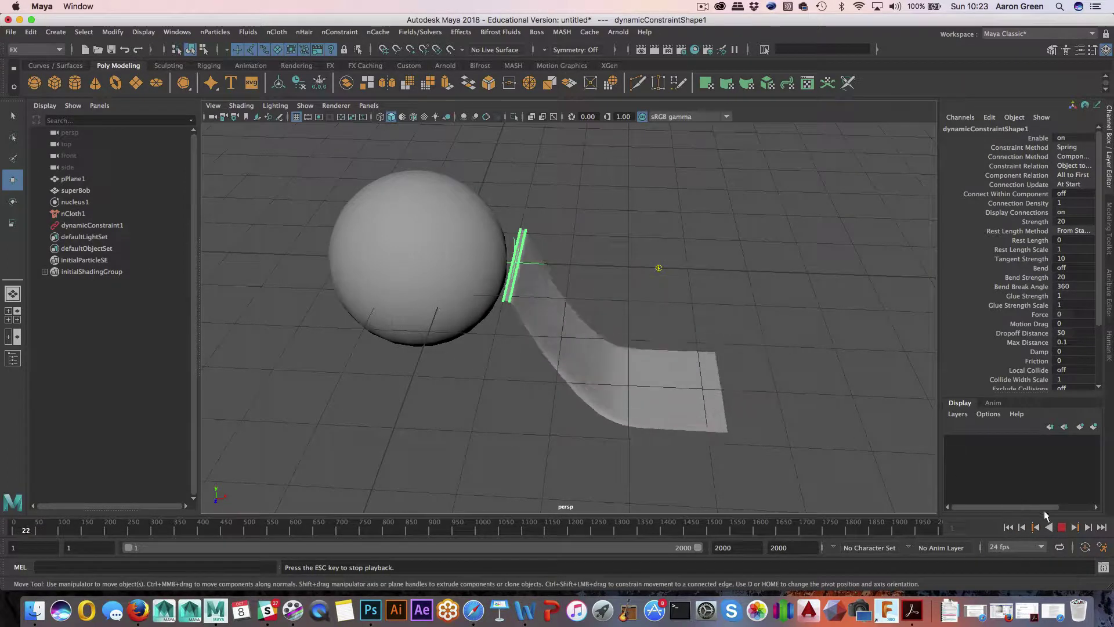
left_click(1062, 527)
left_click(1008, 527)
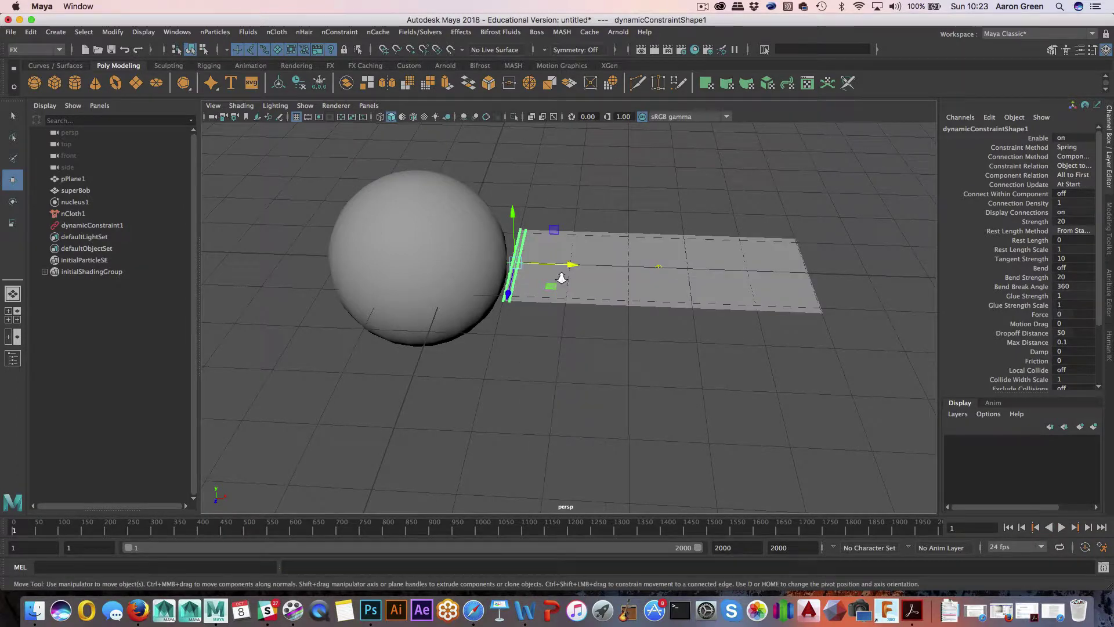
Parent dynamicConstraint1 to the superBob sphere so the constrained cloth edge follows the sphere.
scroll(559, 281, "up", 3)
left_click(107, 227)
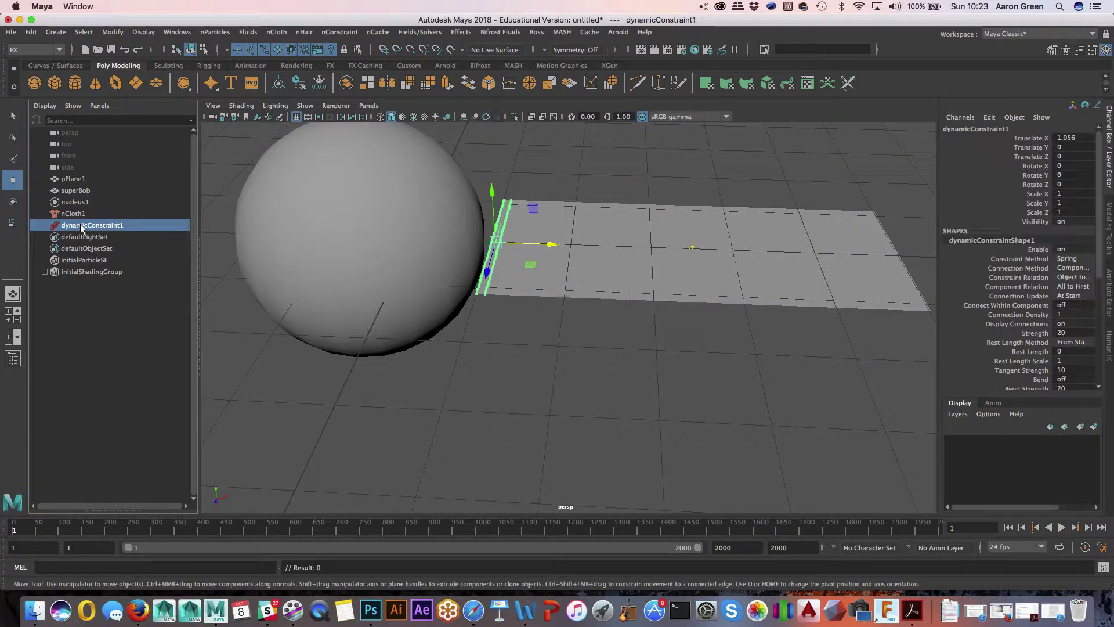
left_click(420, 260, "shift")
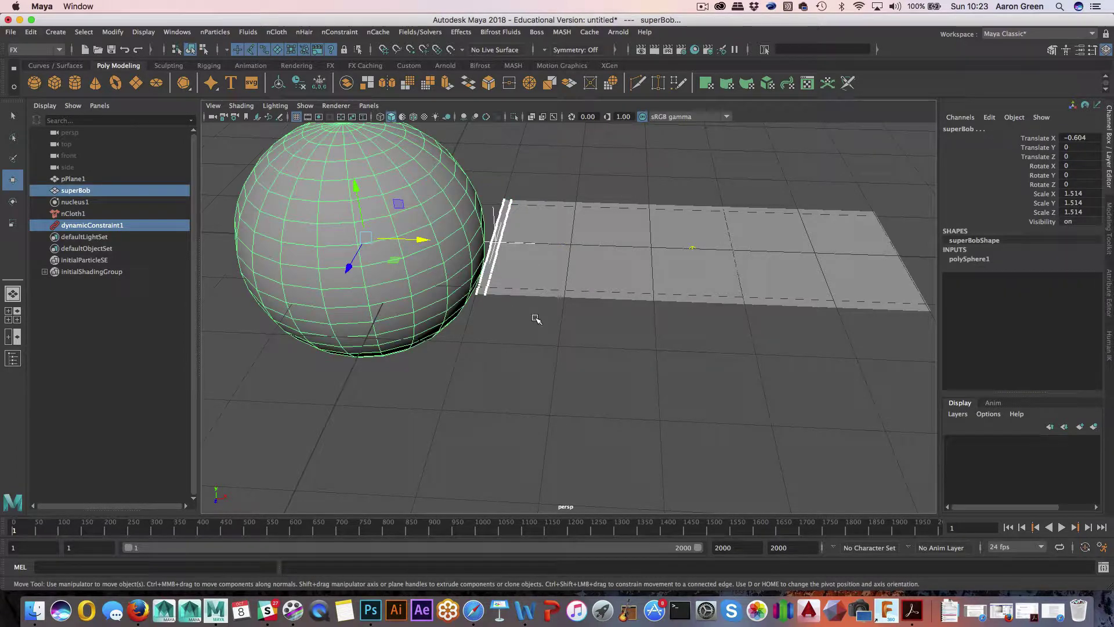
key("p")
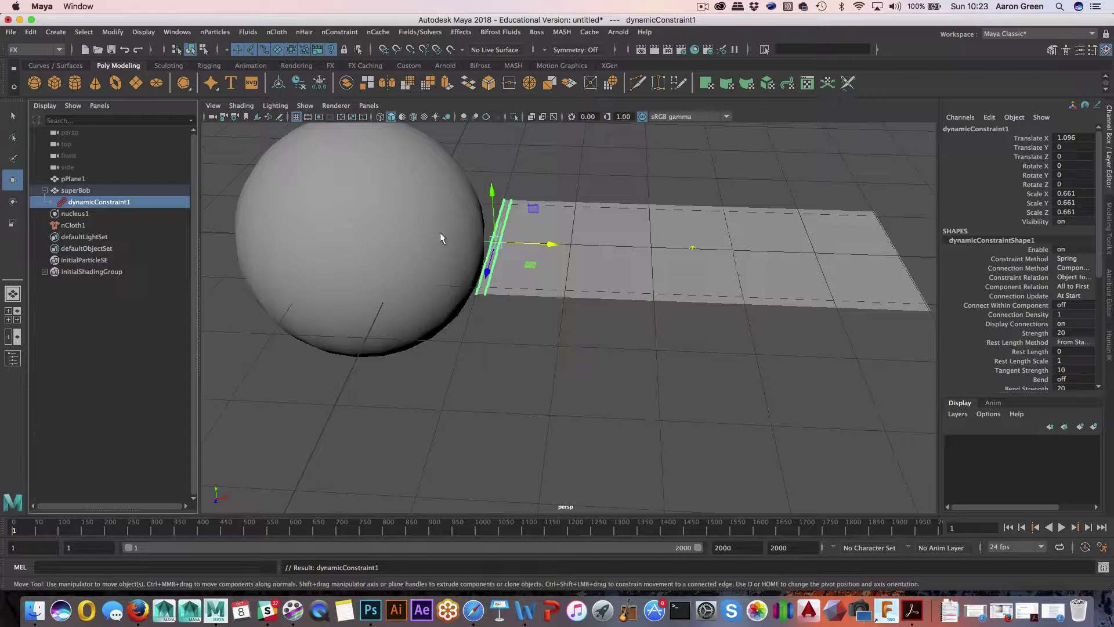
left_click_drag(440, 232, 398, 244, "alt")
Test-move the superBob sphere well away from the cloth plane and undo the move.
left_click(591, 283)
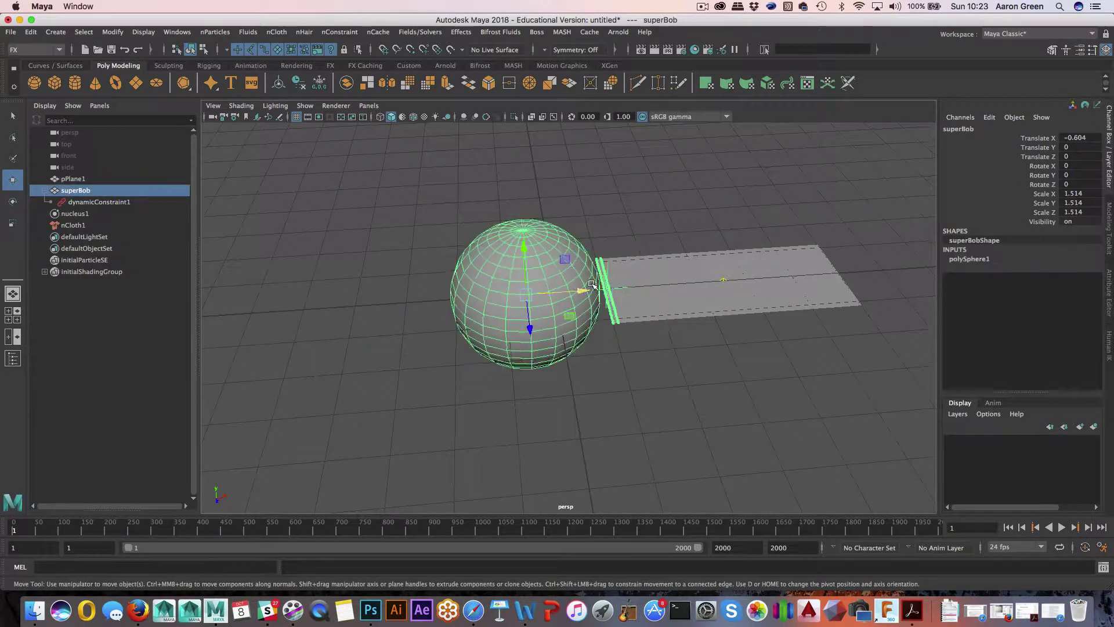
scroll(592, 283, "down", 3)
left_click_drag(591, 284, 341, 190, "alt")
scroll(574, 298, "down", 3)
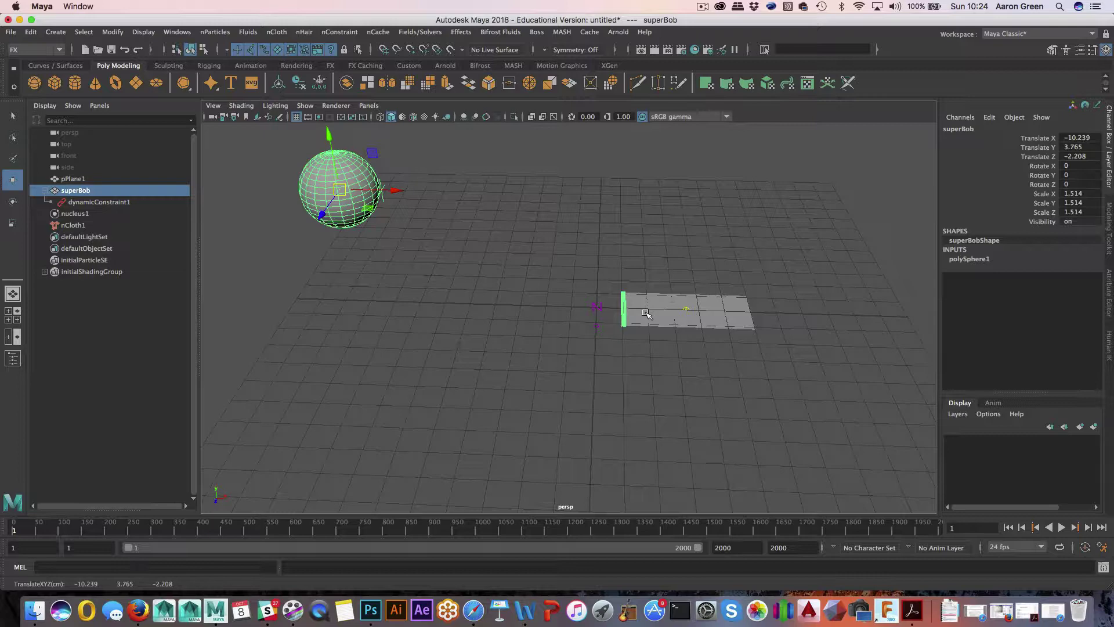
key("z")
key("z")
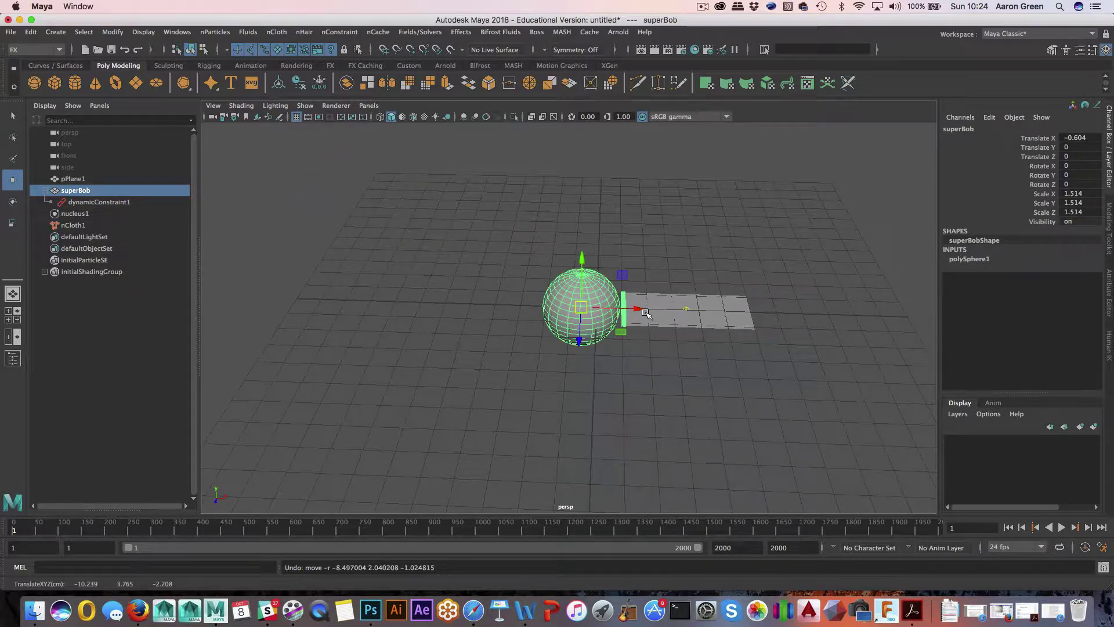
Key superBob at frame 1 and at frame 13, with the frame 13 position at about -7.36, 4.266, -2.72.
key("s")
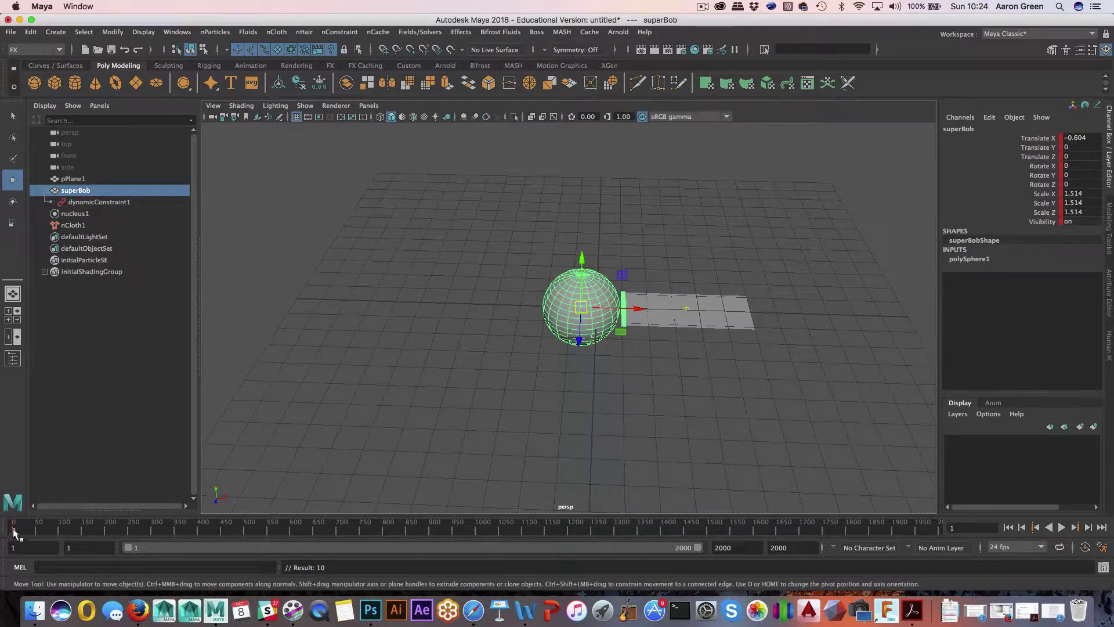
left_click_drag(14, 530, 20, 529)
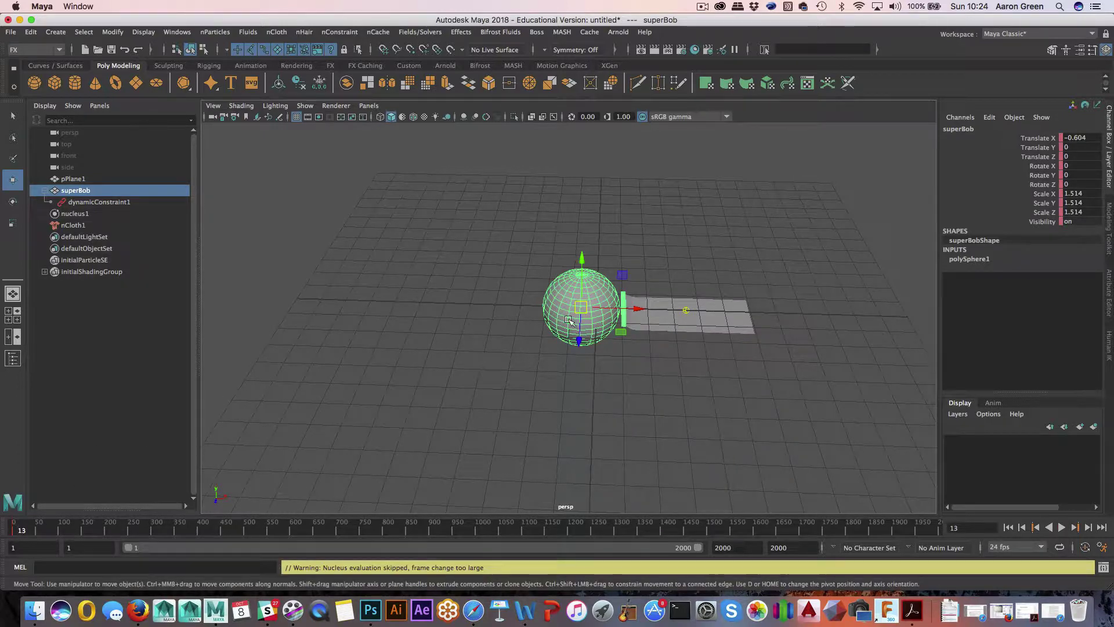
left_click_drag(569, 319, 442, 288)
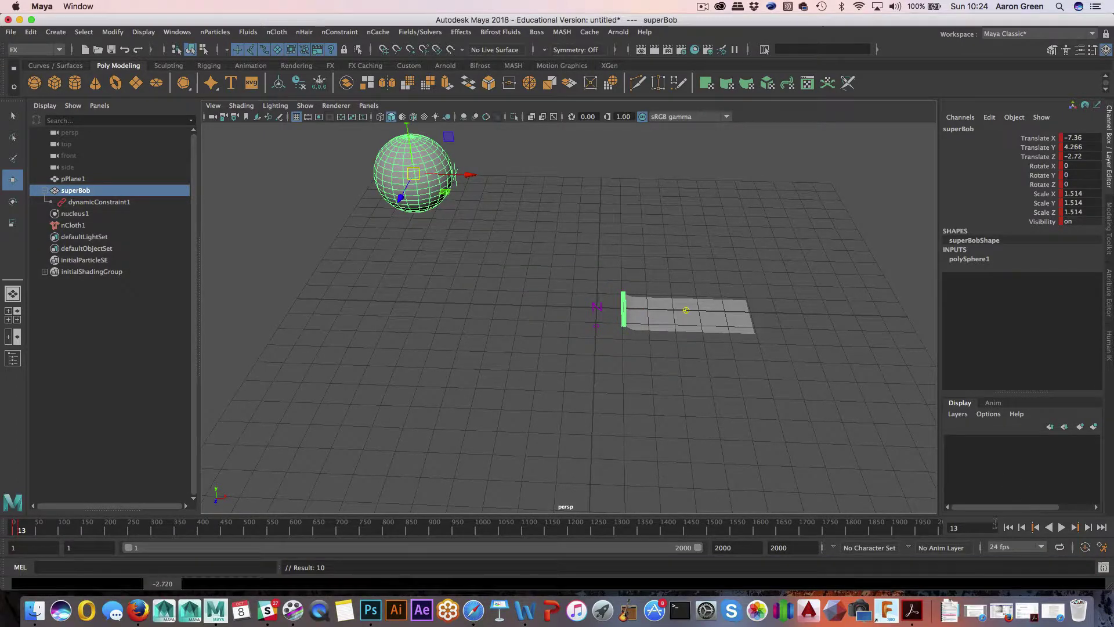
Play the keyed animation from the first frame to check how the cape follows superBob, and return to frame 1.
left_click(1007, 526)
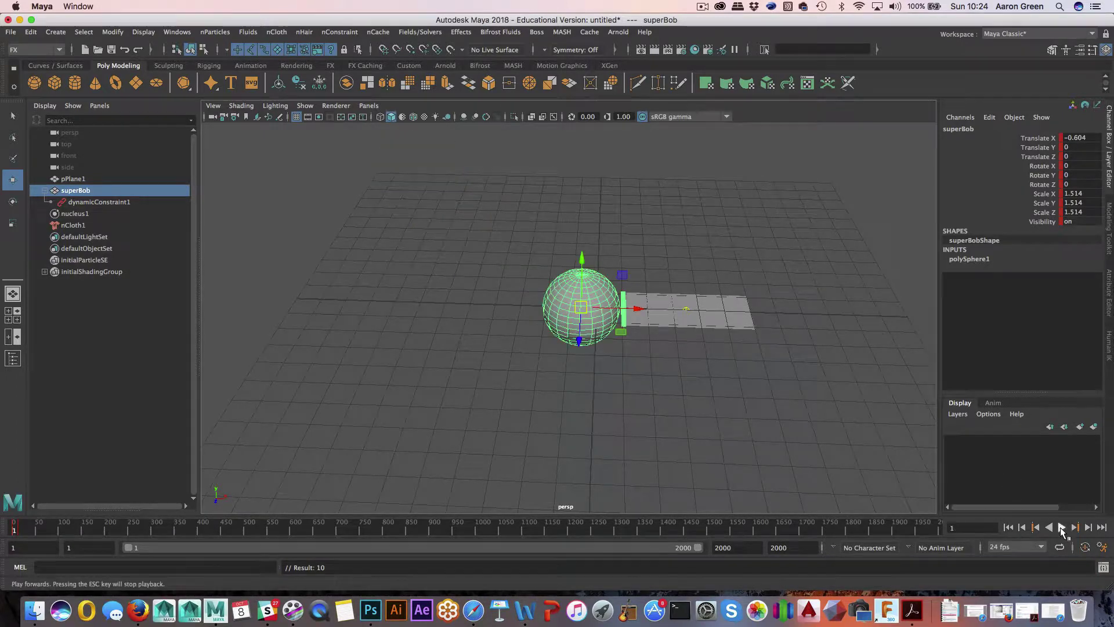
left_click(1061, 527)
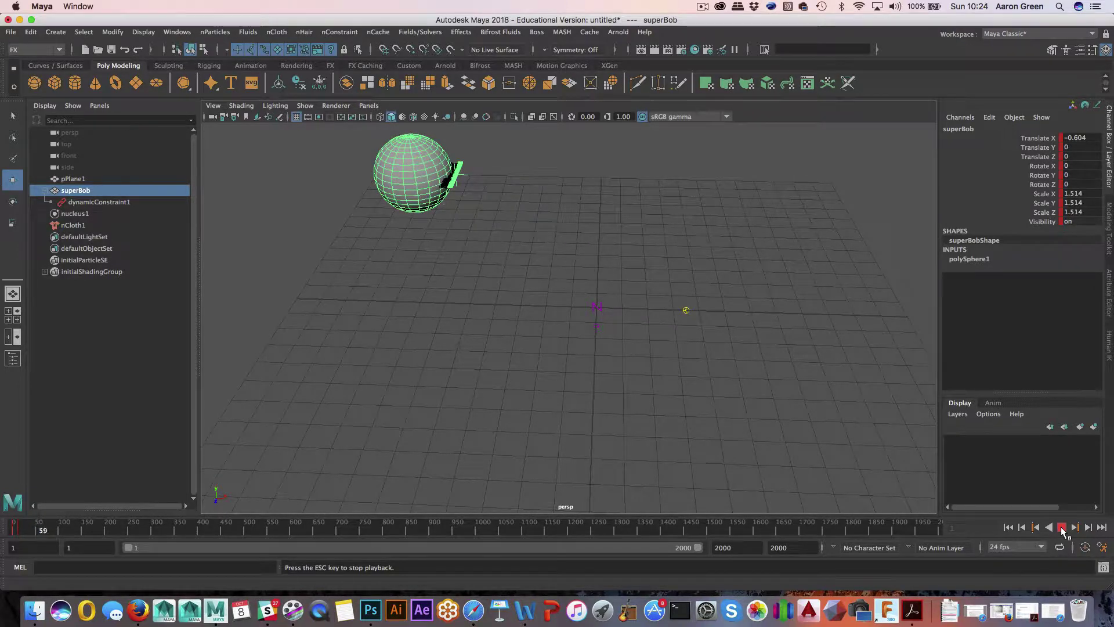
left_click(1062, 526)
left_click(1008, 527)
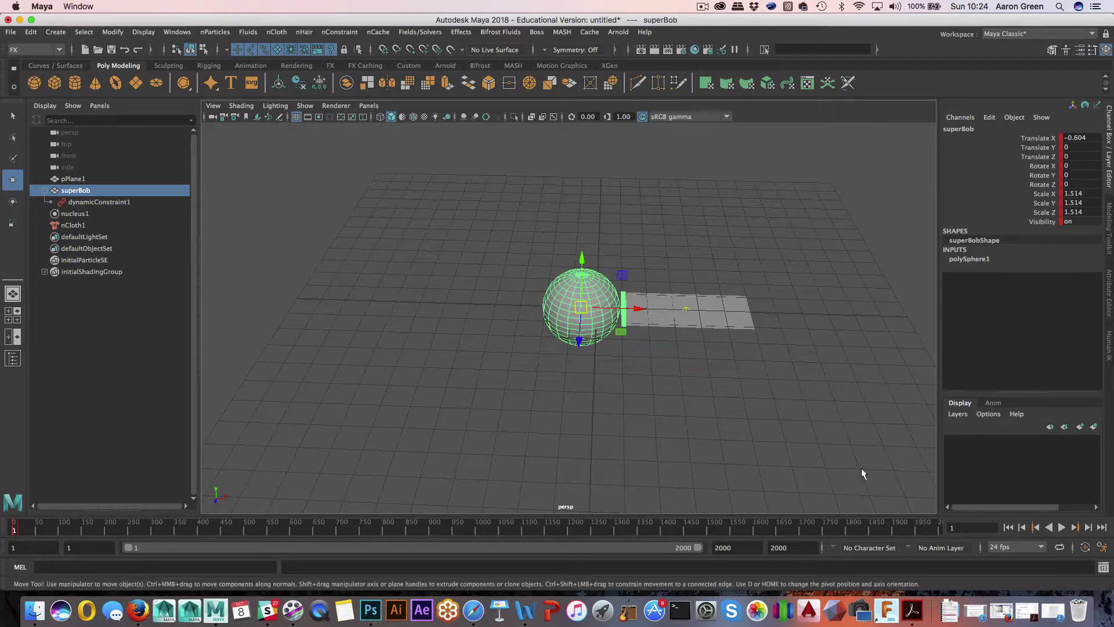
Remove superBob's keyframes by breaking the connections of all its channels from Translate X to Visibility.
left_click_drag(699, 403, 692, 399, "alt")
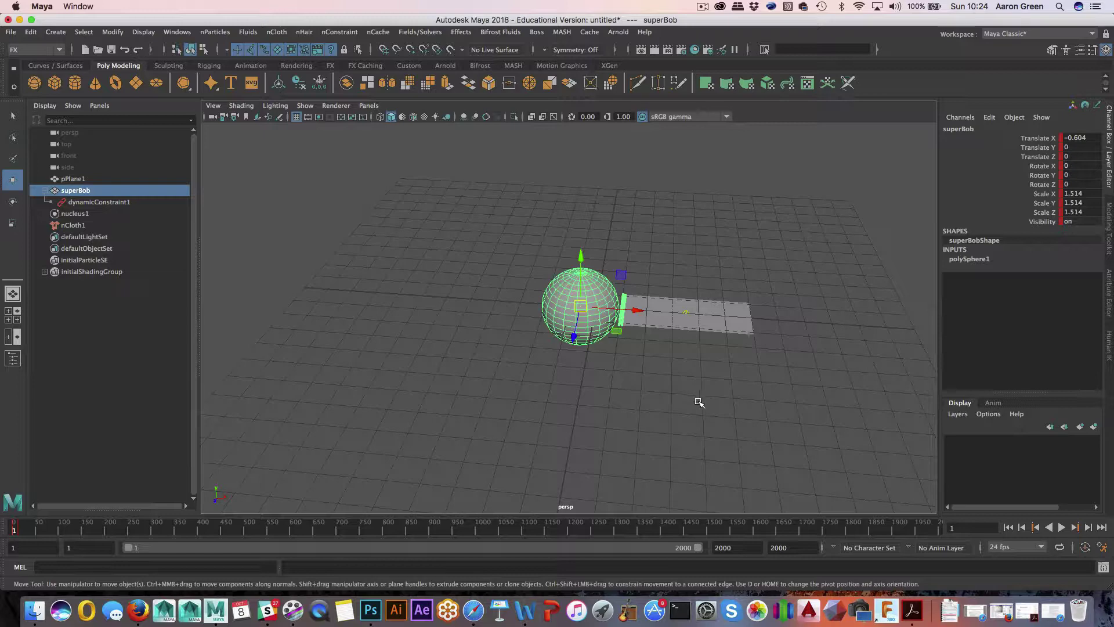
left_click_drag(1039, 138, 1044, 224)
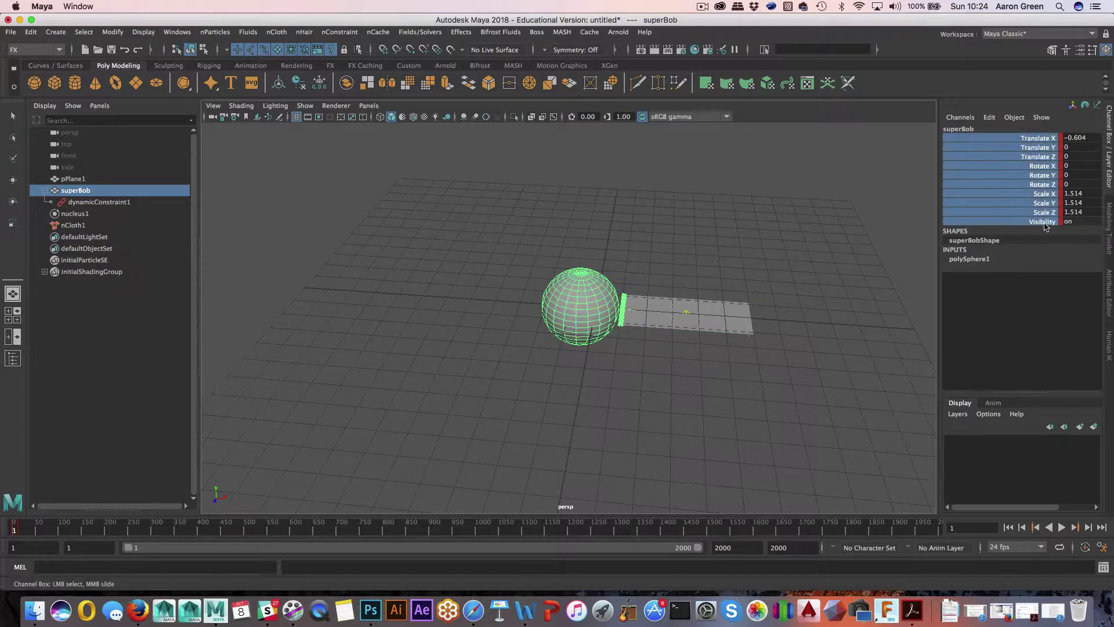
right_click(977, 183)
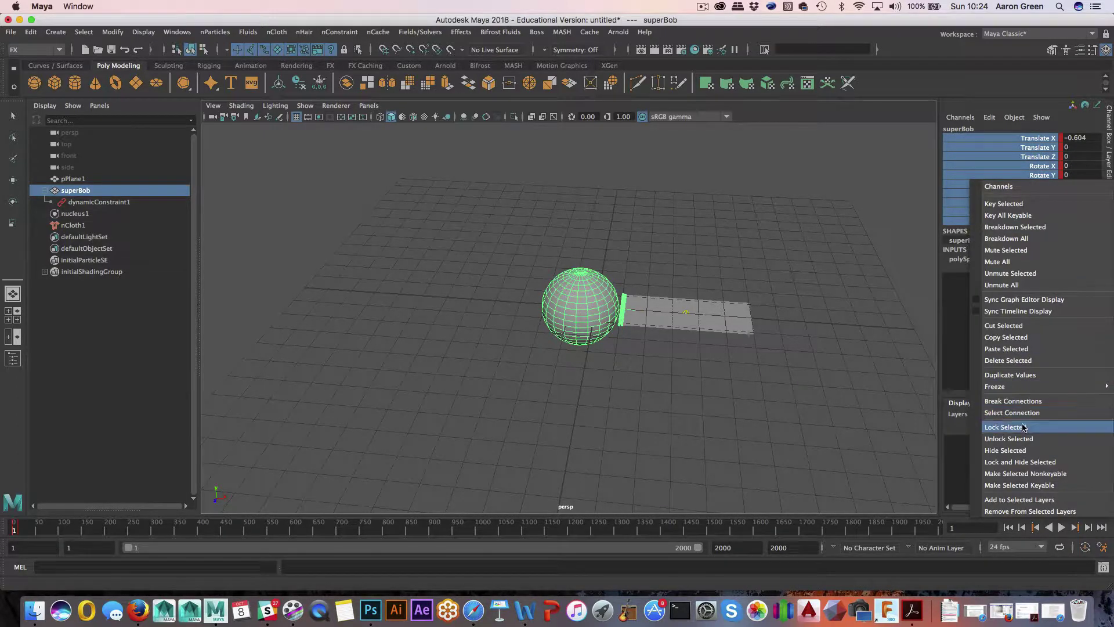
left_click(1019, 400)
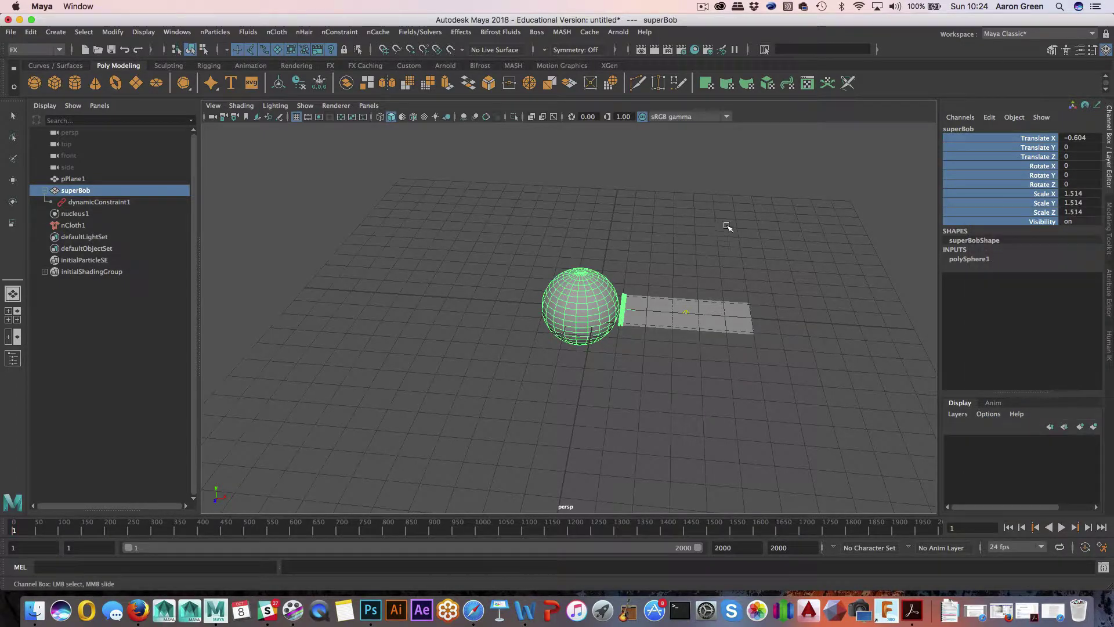
Add a shelf shortcut for the Interactive Playback command.
left_click_drag(729, 228, 672, 212, "alt")
left_click(668, 211)
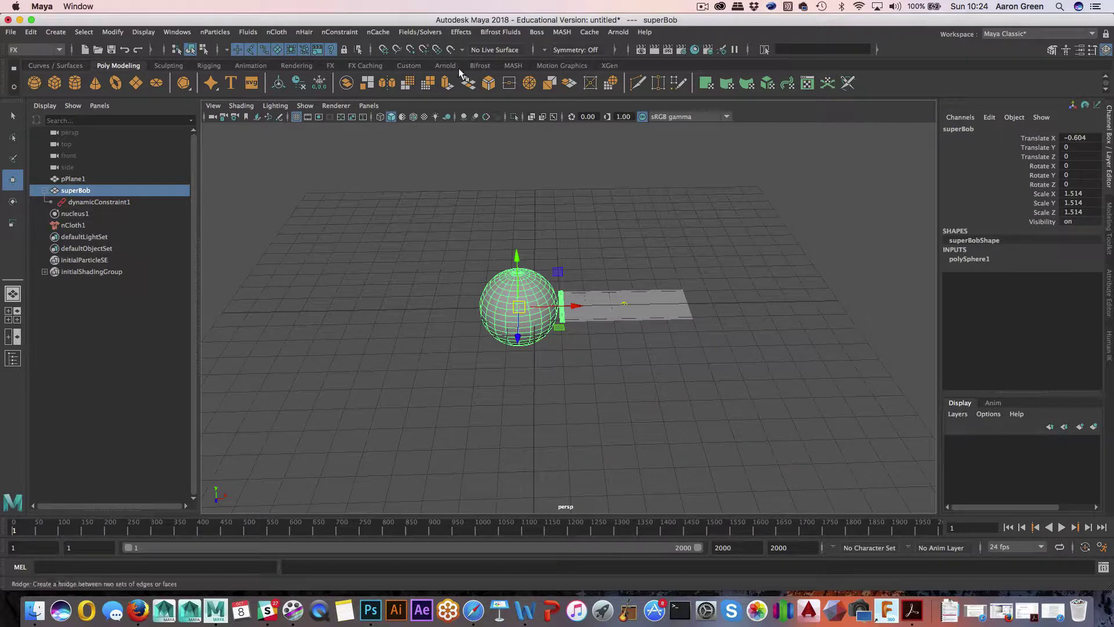
left_click(422, 32)
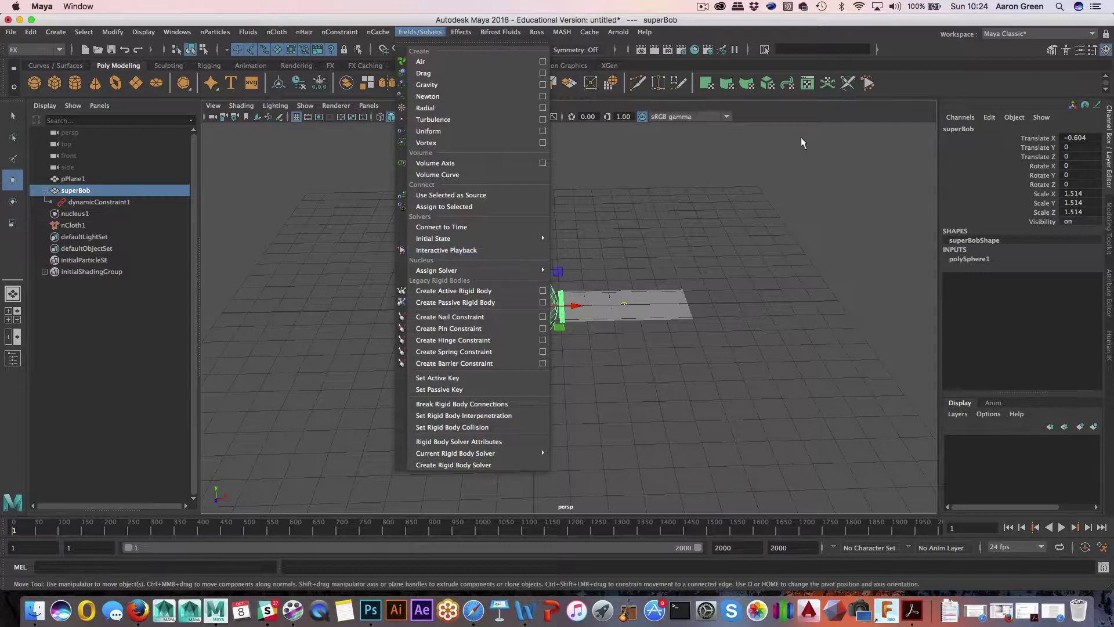
left_click(924, 87)
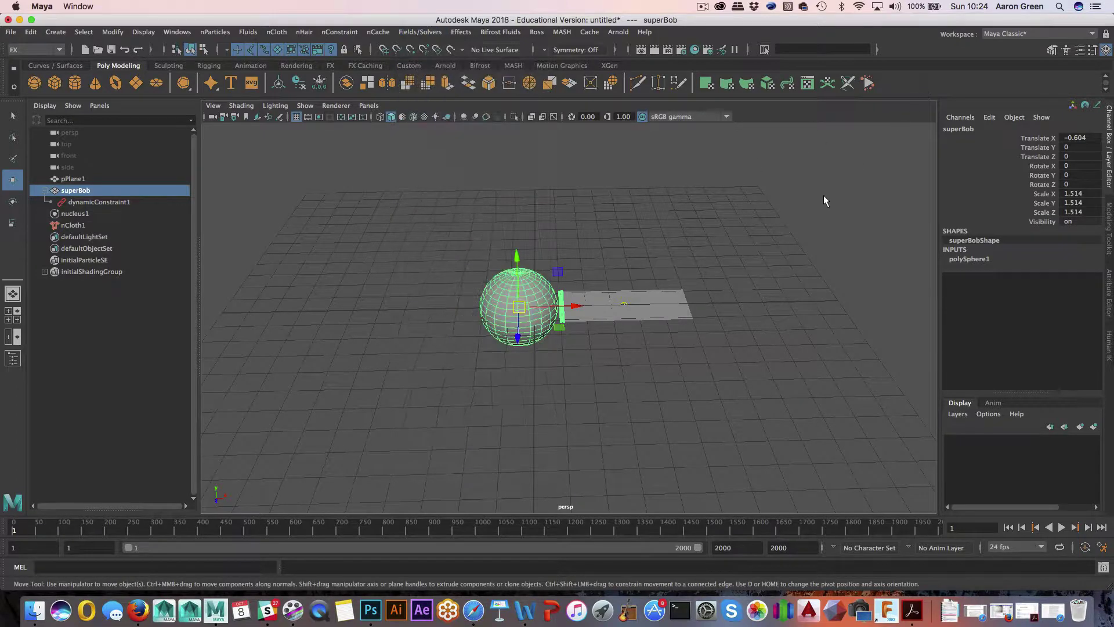
Run Interactive Playback while moving superBob around to test the cape, return to frame 1 and undo the move.
left_click(868, 85)
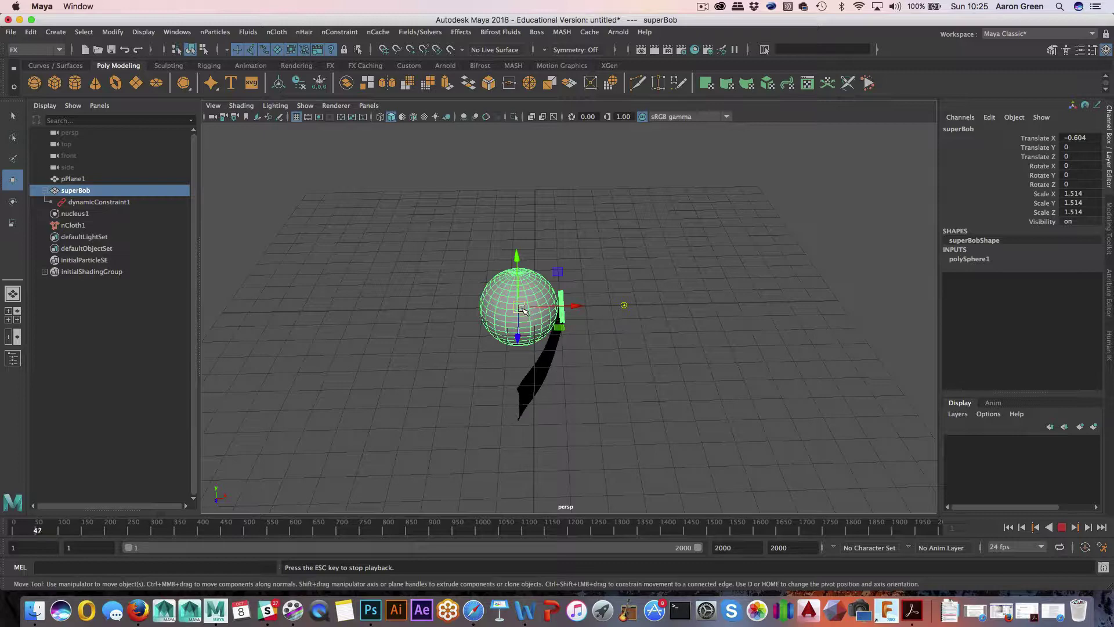
left_click_drag(518, 306, 1048, 289)
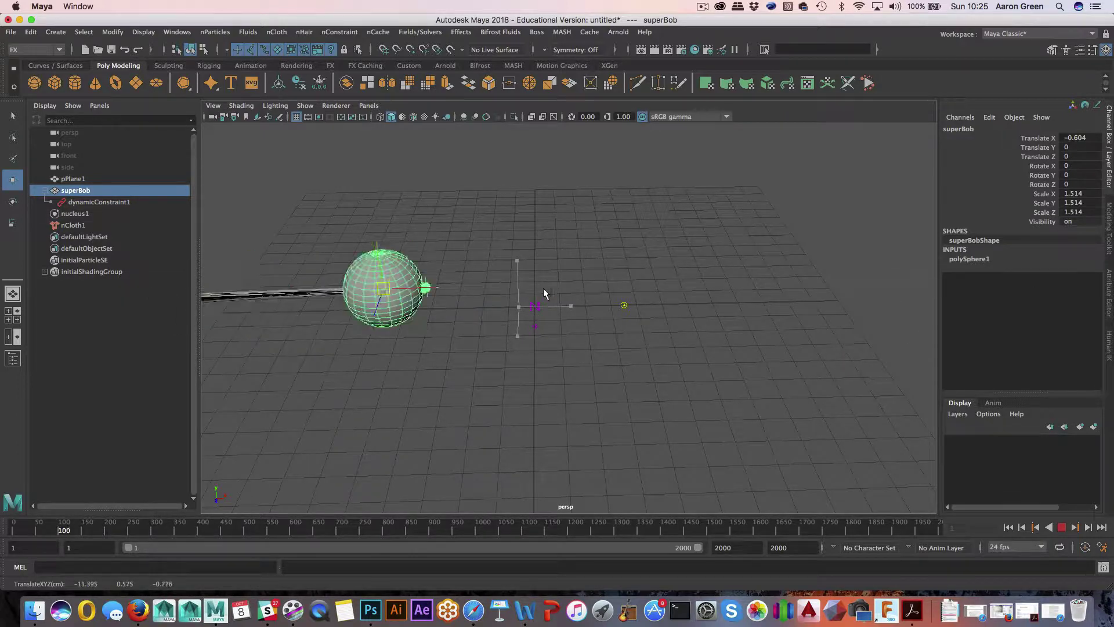
left_click_drag(640, 281, 508, 288)
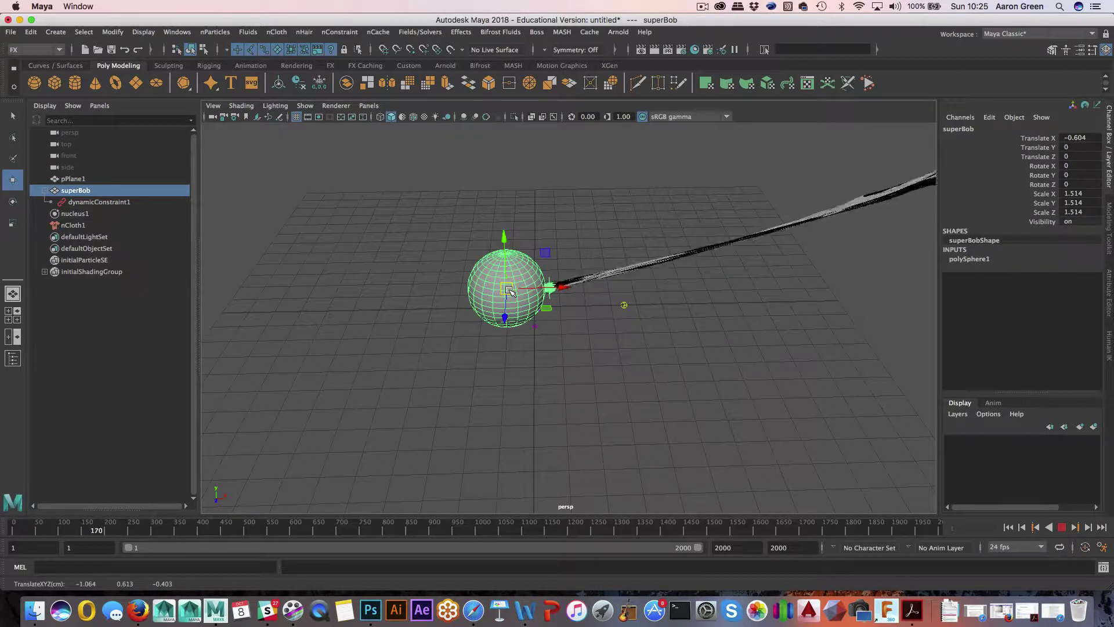
key("Escape")
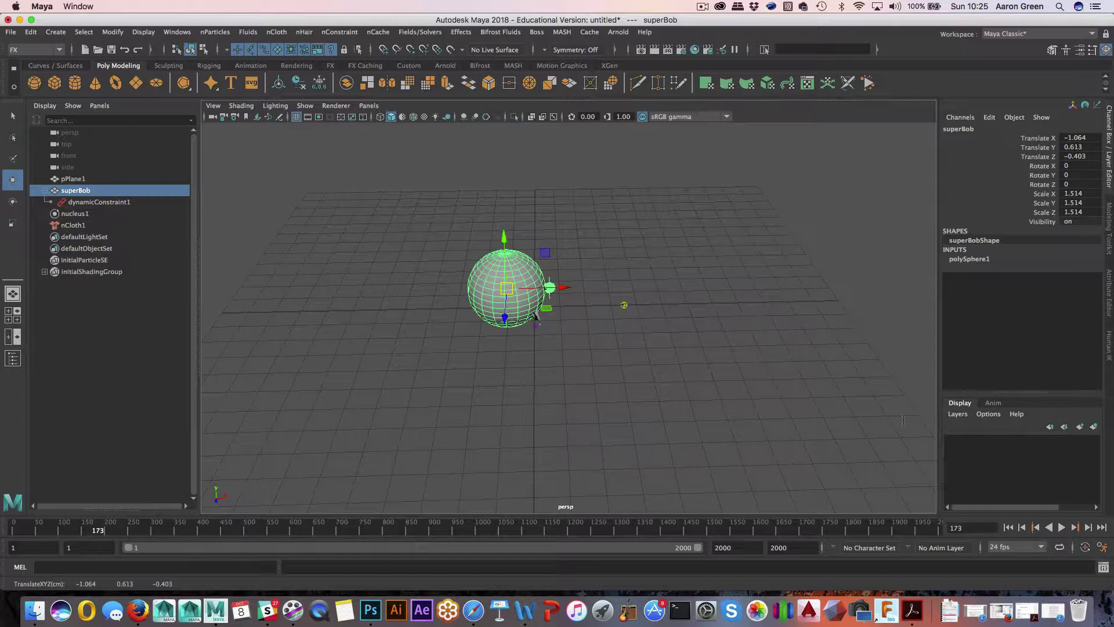
left_click(1008, 527)
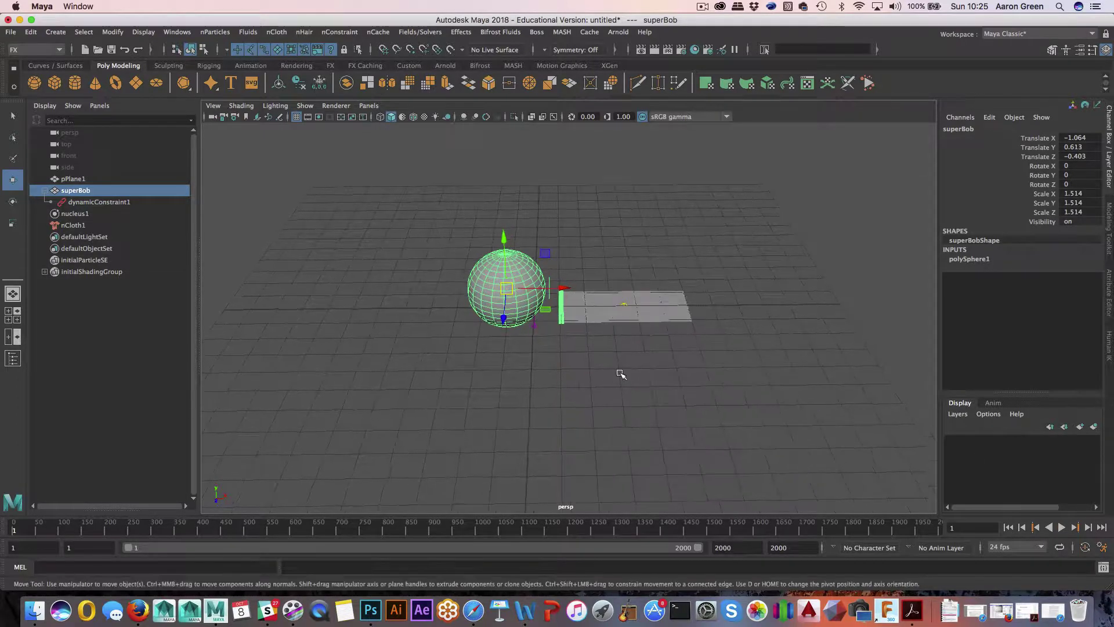
key("ctrl+z")
Play the simulation briefly to examine the cape's constrained edge up close, and return to the first frame.
middle_click_drag(620, 373, 582, 381, "alt")
right_click_drag(582, 381, 729, 386, "alt")
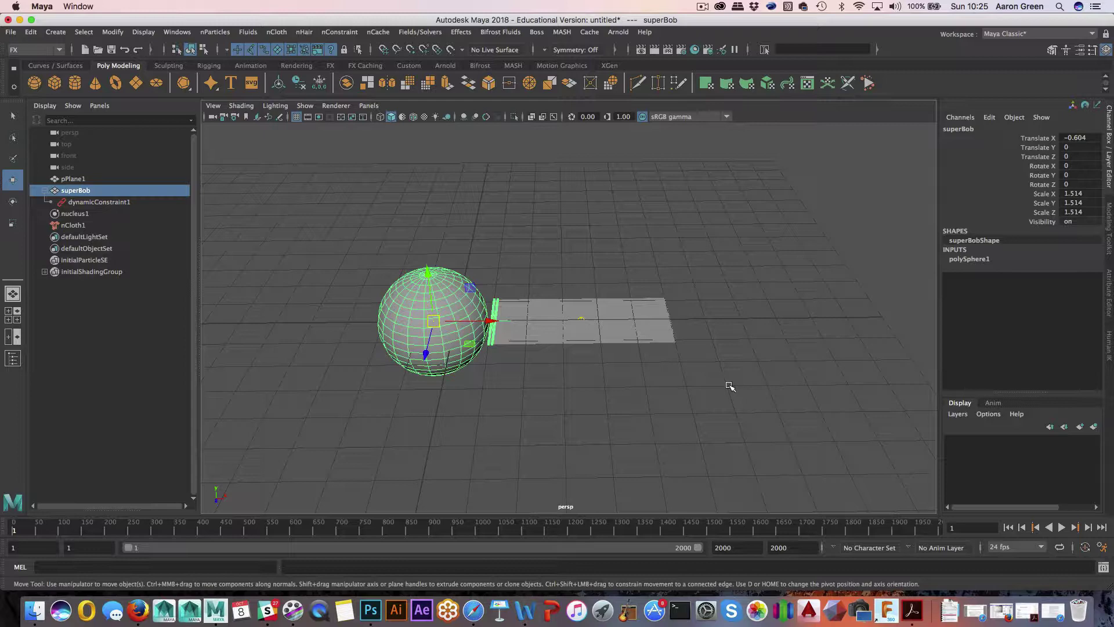
left_click_drag(589, 284, 576, 291, "alt")
right_click_drag(576, 291, 679, 319, "alt")
middle_click_drag(557, 315, 666, 290, "alt")
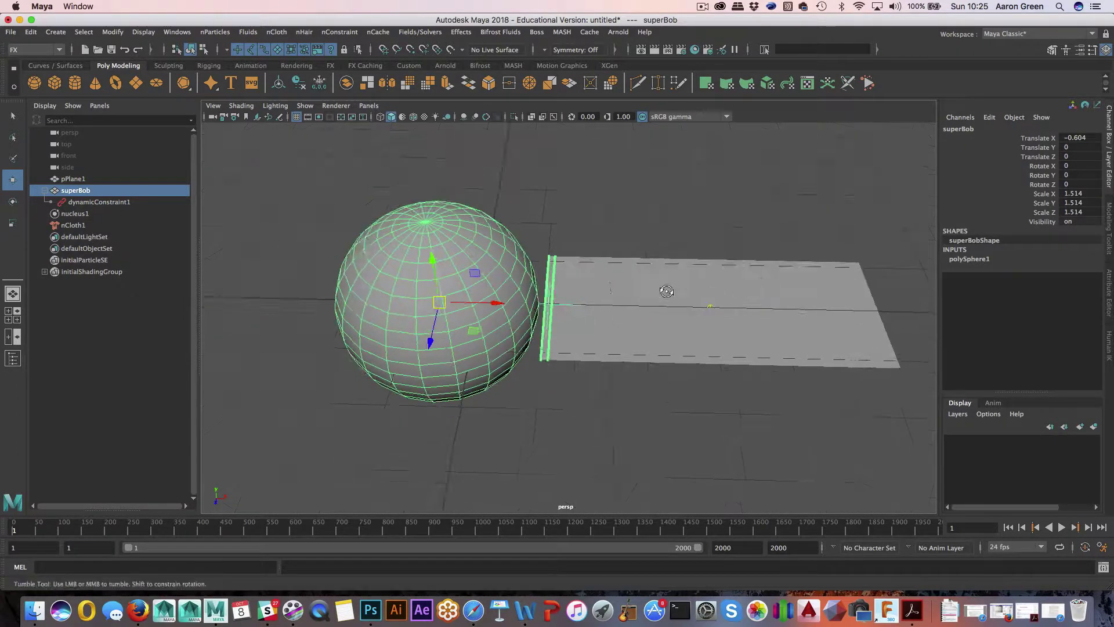
left_click_drag(667, 290, 606, 285, "alt")
middle_click_drag(607, 286, 593, 287, "alt")
right_click_drag(593, 287, 671, 314, "alt")
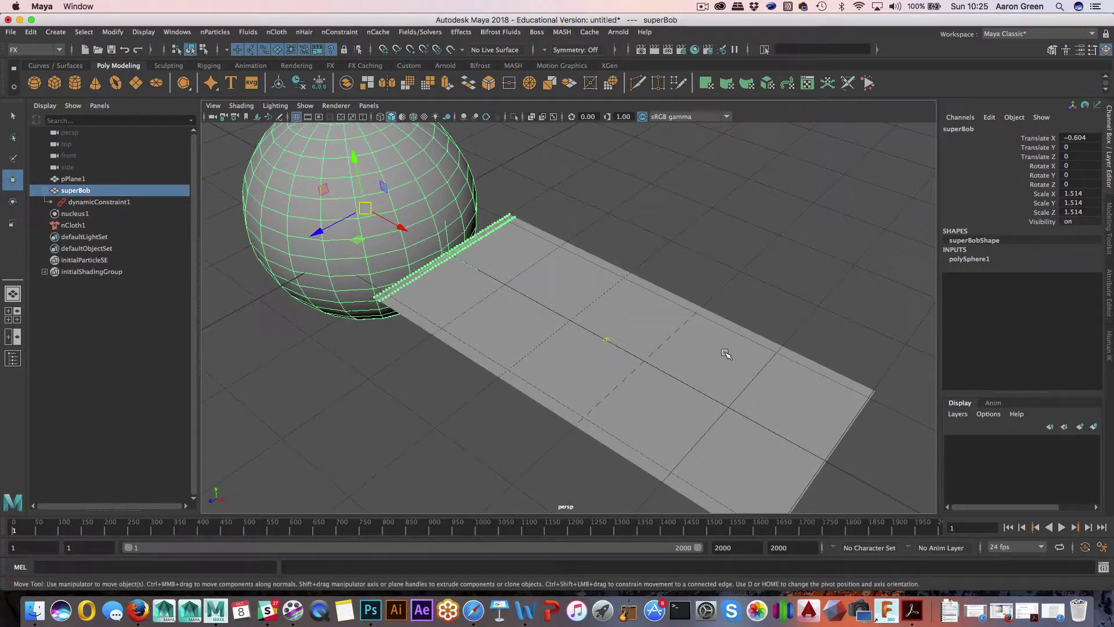
right_click_drag(726, 353, 801, 390, "alt")
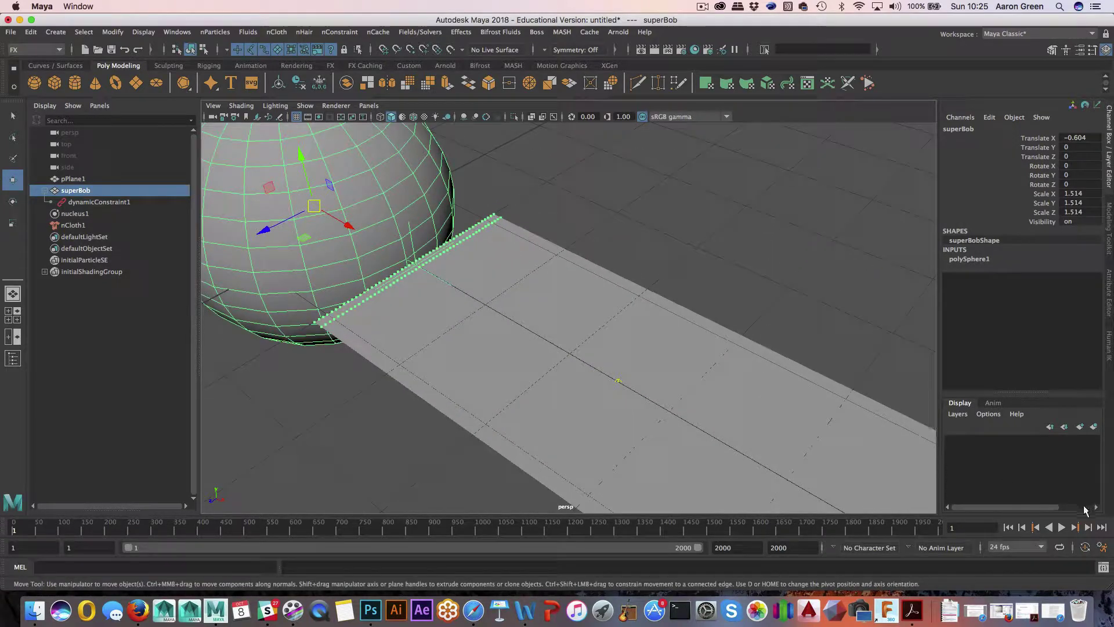
left_click(1061, 527)
left_click_drag(649, 348, 651, 350, "alt")
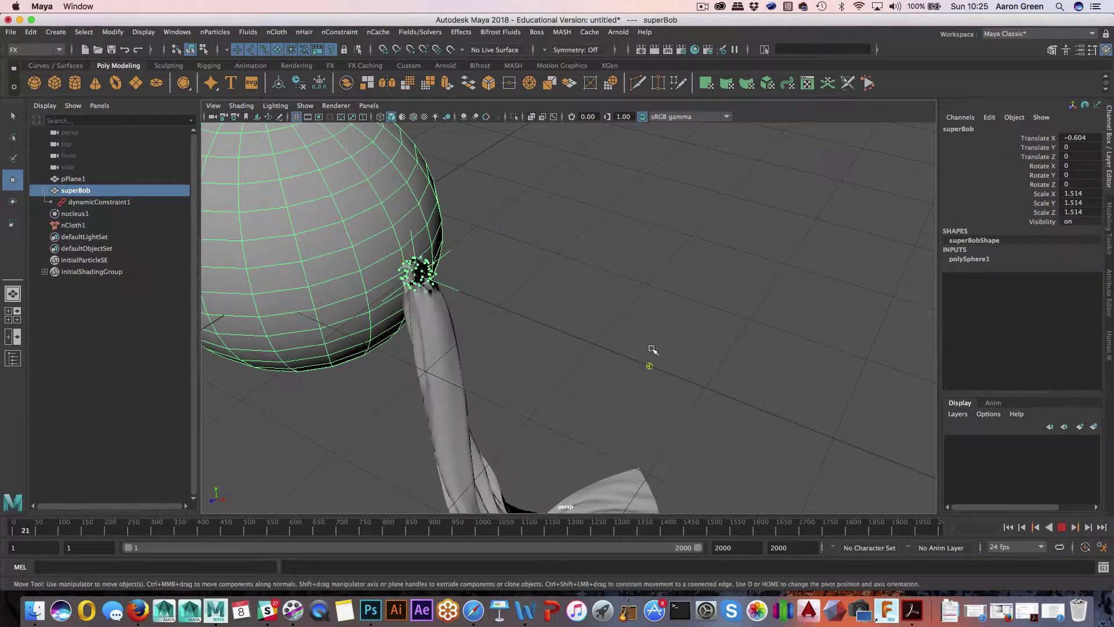
key("Escape")
left_click(1036, 528)
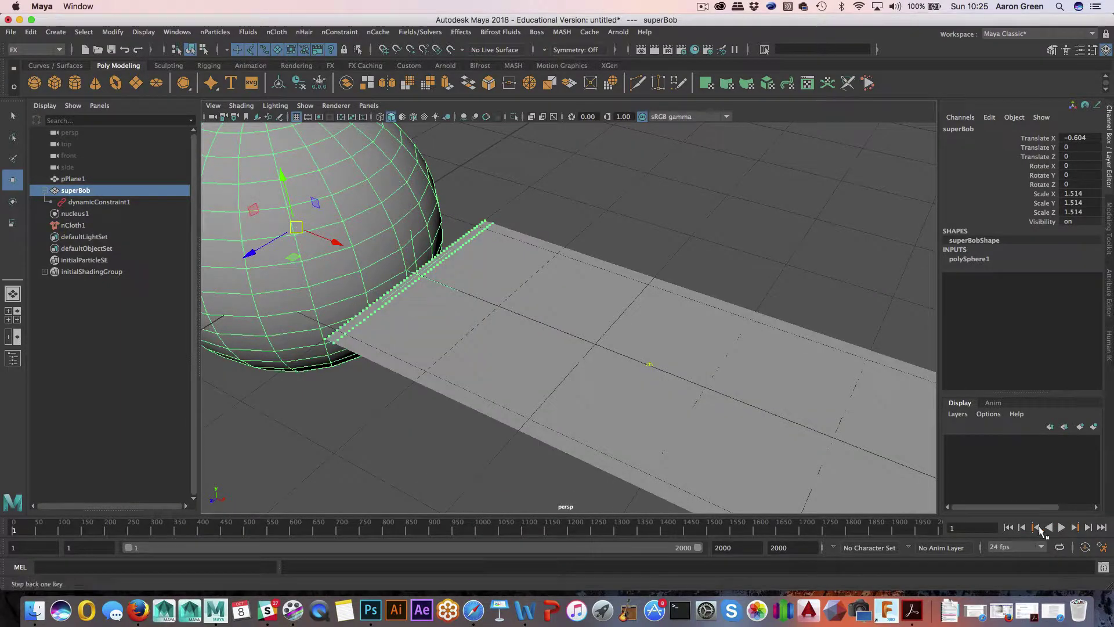
Replay the simulation past frame 160 to examine how the cape hangs from its constrained edge, and rewind to frame 1.
left_click(1061, 527)
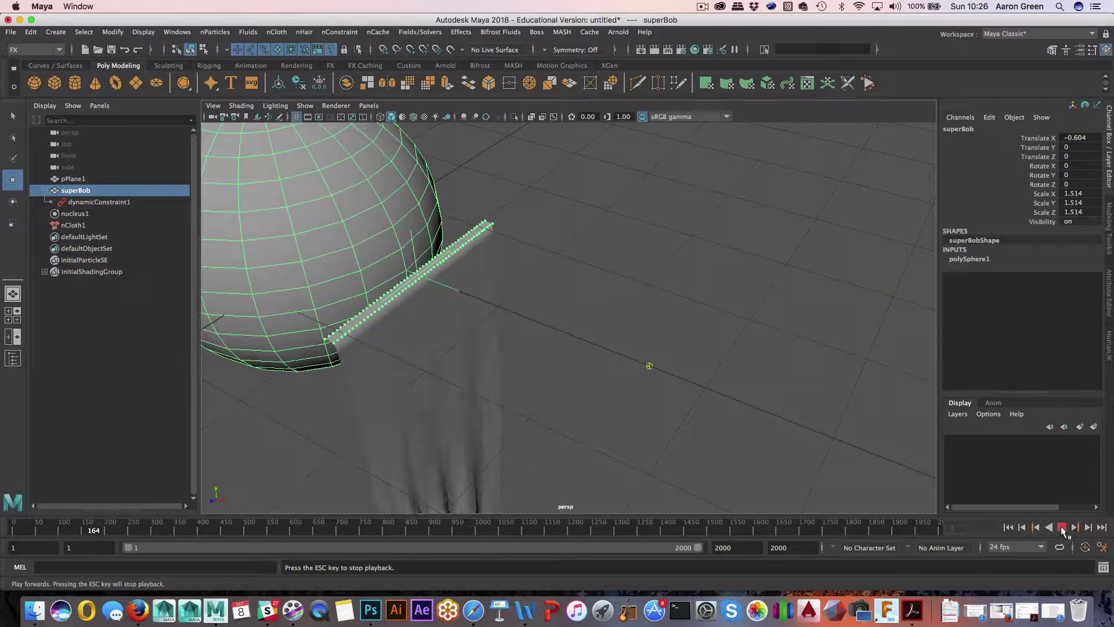
left_click(1061, 527)
left_click(1008, 527)
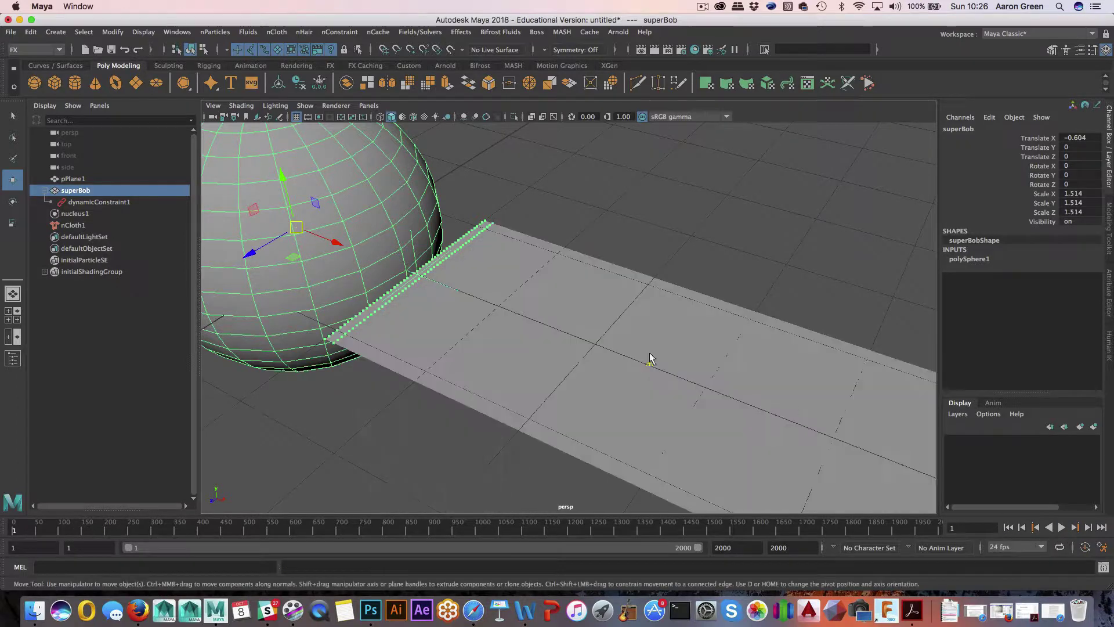
Remove the dynamic constraint parented under superBob from the cloth.
left_click(97, 202)
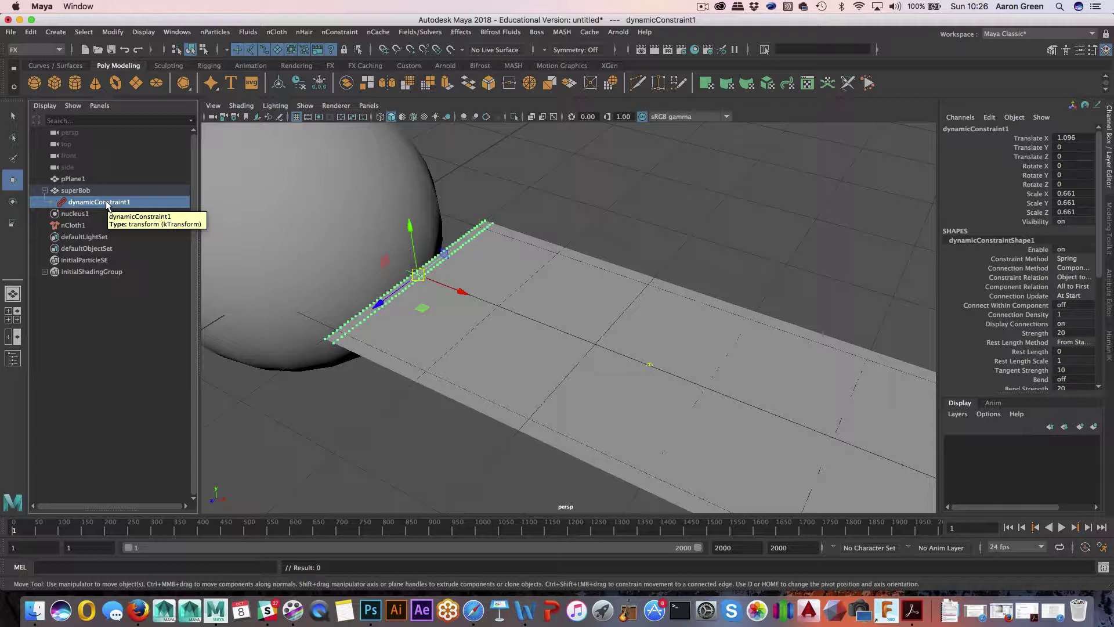
left_click(339, 31)
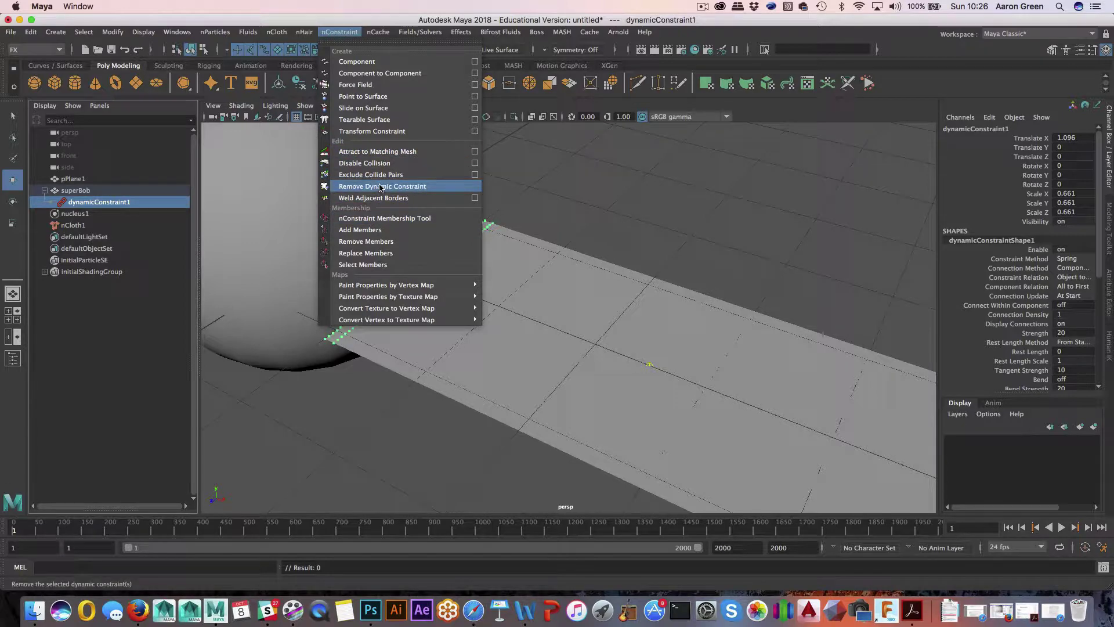
left_click(380, 186)
left_click_drag(379, 185, 366, 204, "alt")
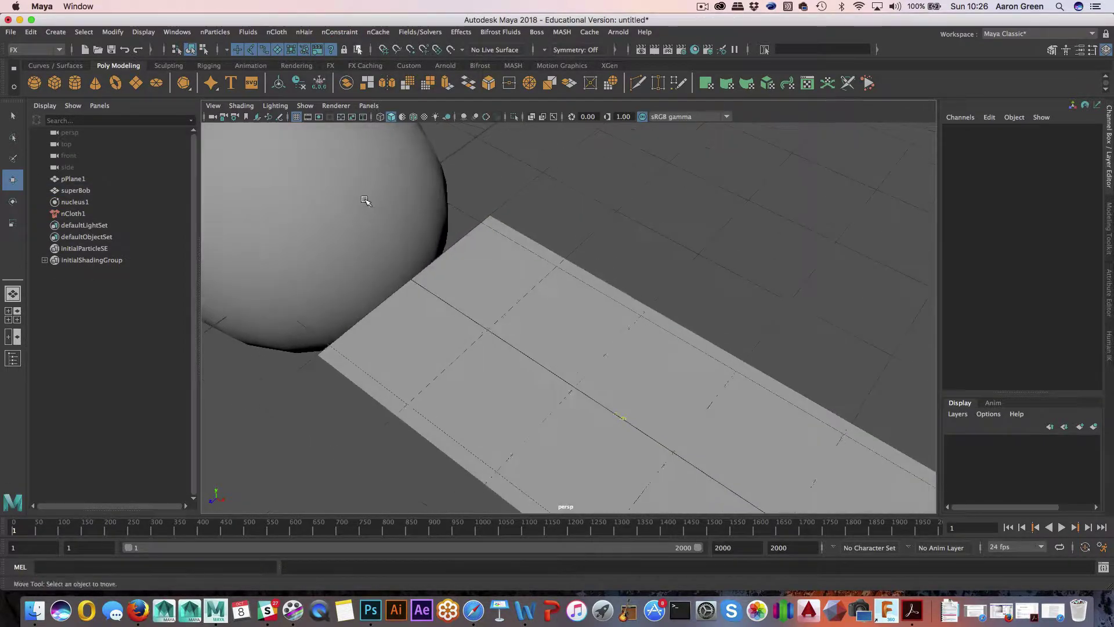
Create a Transform Constraint on the cape vertices at the far corner of the edge facing superBob.
middle_click_drag(366, 204, 378, 182, "alt")
right_click_drag(379, 182, 455, 210, "alt")
left_click(505, 238)
left_click_drag(485, 232, 526, 237, "alt")
right_click_drag(526, 237, 480, 239)
left_click_drag(472, 234, 454, 224, "alt")
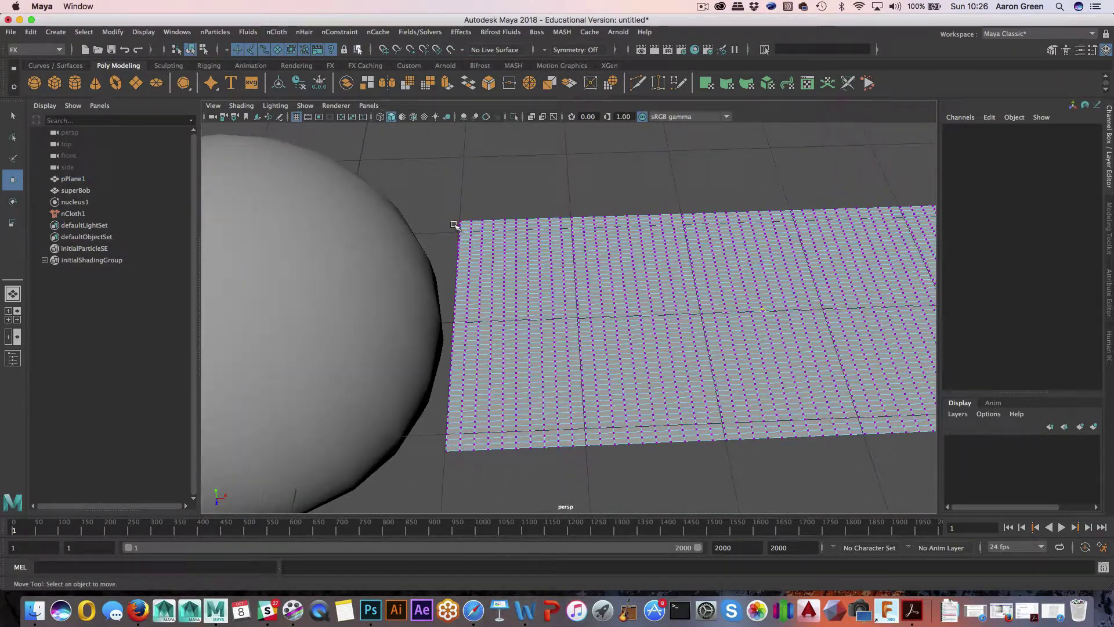
left_click_drag(474, 279, 508, 242)
left_click(339, 32)
left_click(366, 131)
Create a second Transform Constraint on the cape vertices at the near corner of the same edge.
right_click_drag(507, 242, 462, 243)
left_click_drag(490, 420, 490, 419)
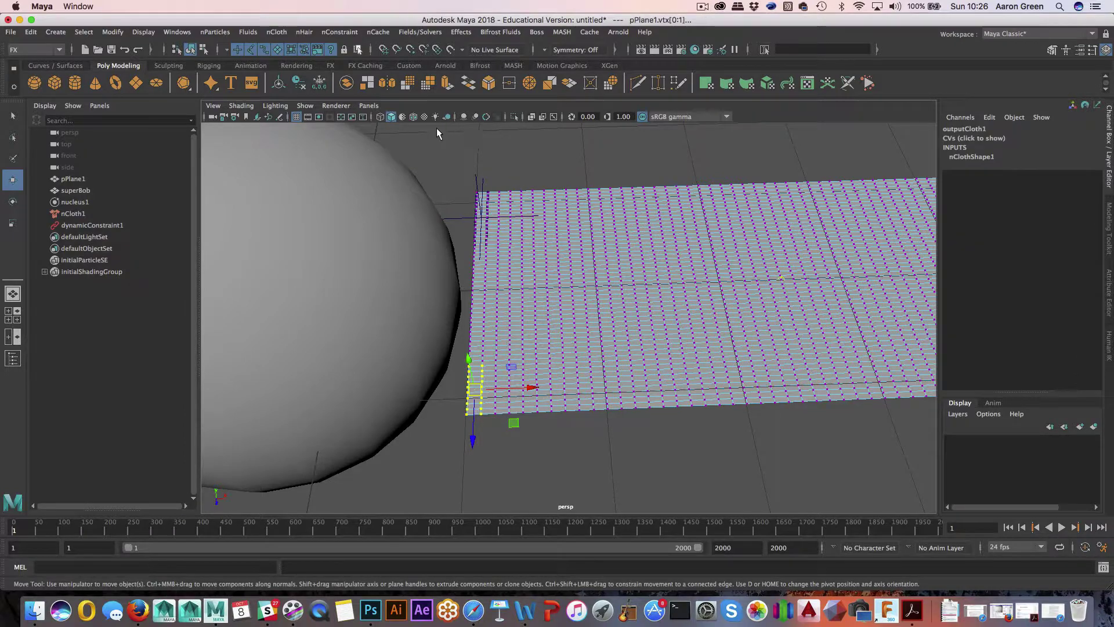
left_click(336, 33)
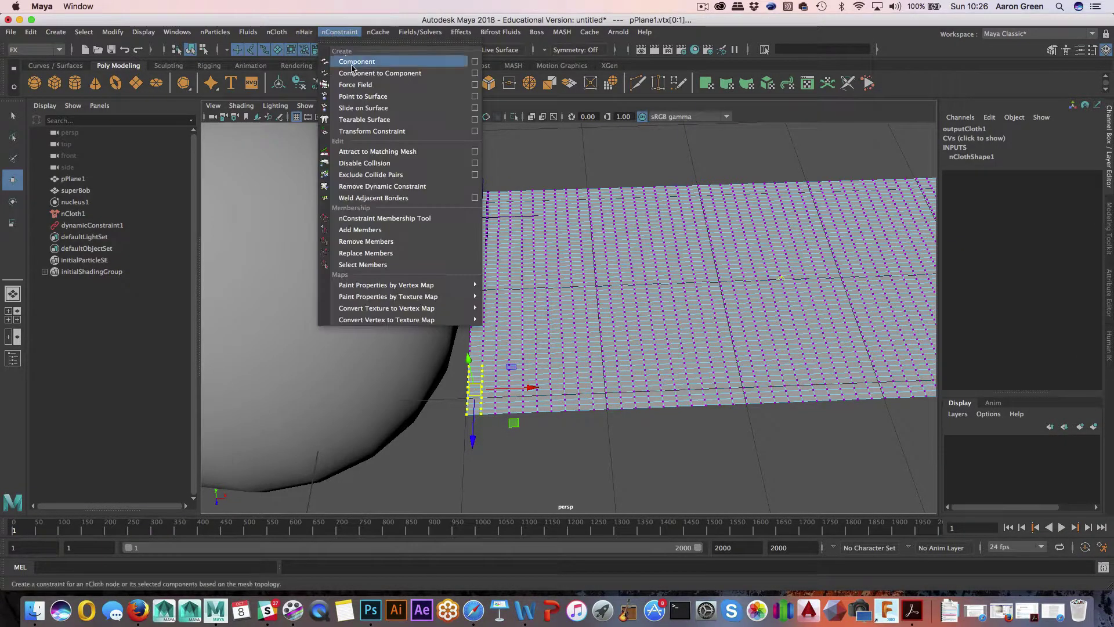
left_click(366, 131)
Play the simulation to about frame 155 to examine the cape hanging from its two corners, and return to frame 1.
left_click_drag(531, 174, 483, 177, "alt")
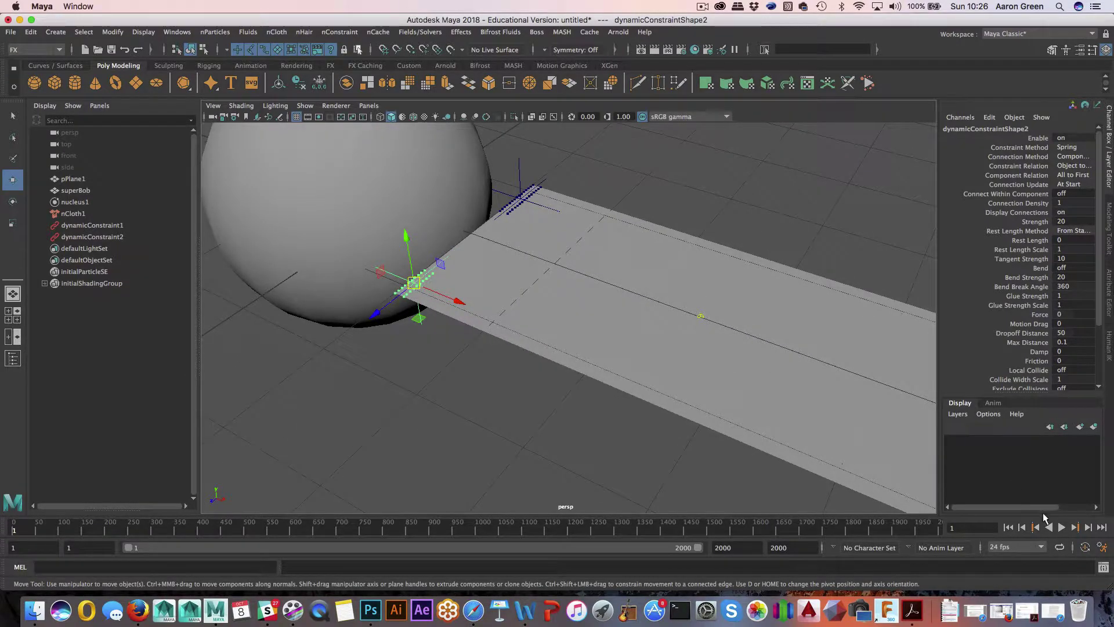
left_click(1061, 526)
left_click_drag(698, 318, 775, 323, "alt")
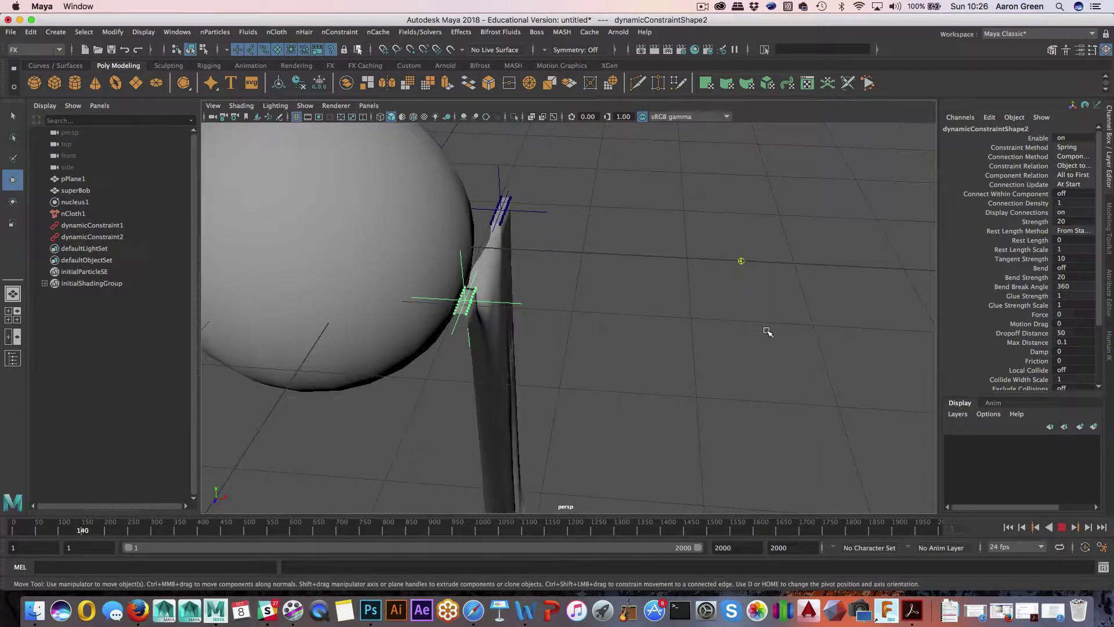
key("Escape")
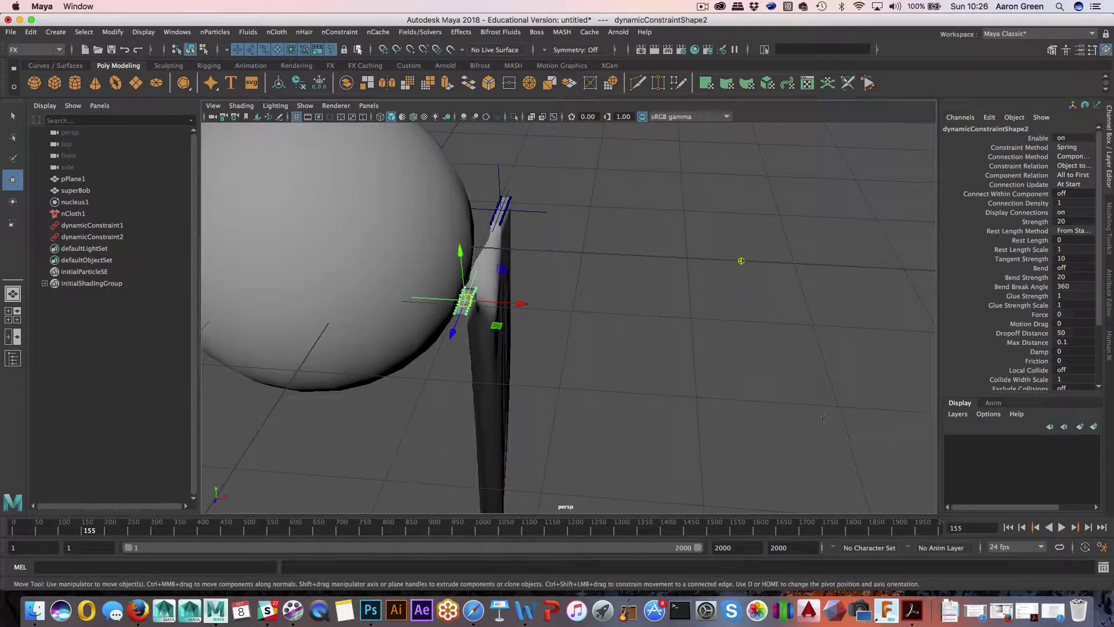
left_click(1008, 527)
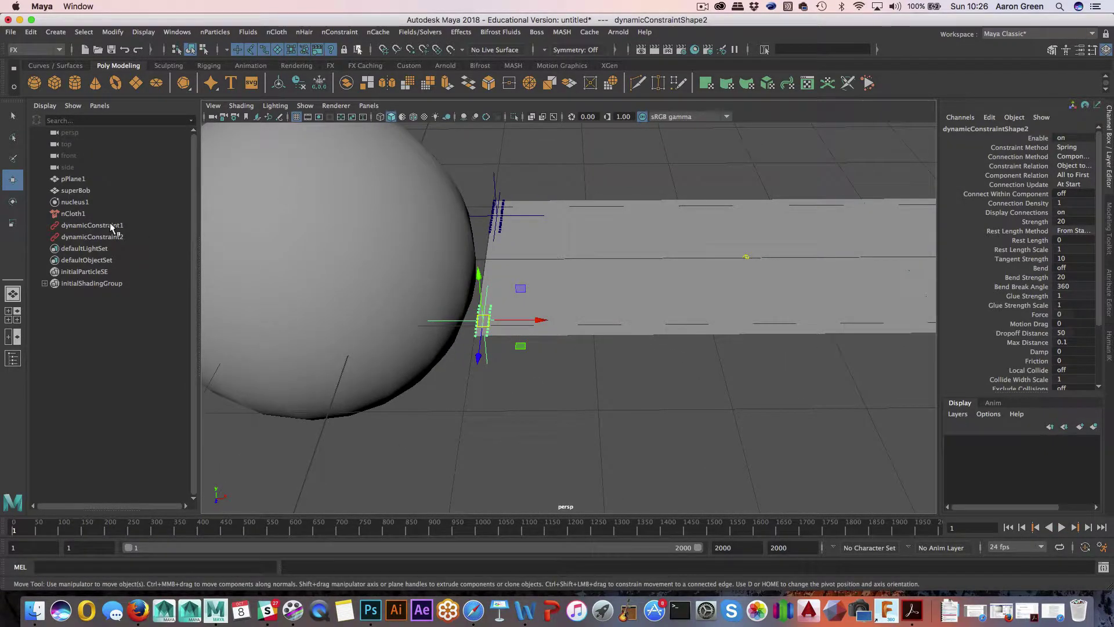
Remove both corner dynamic constraints from the cape.
left_click_drag(112, 226, 110, 234)
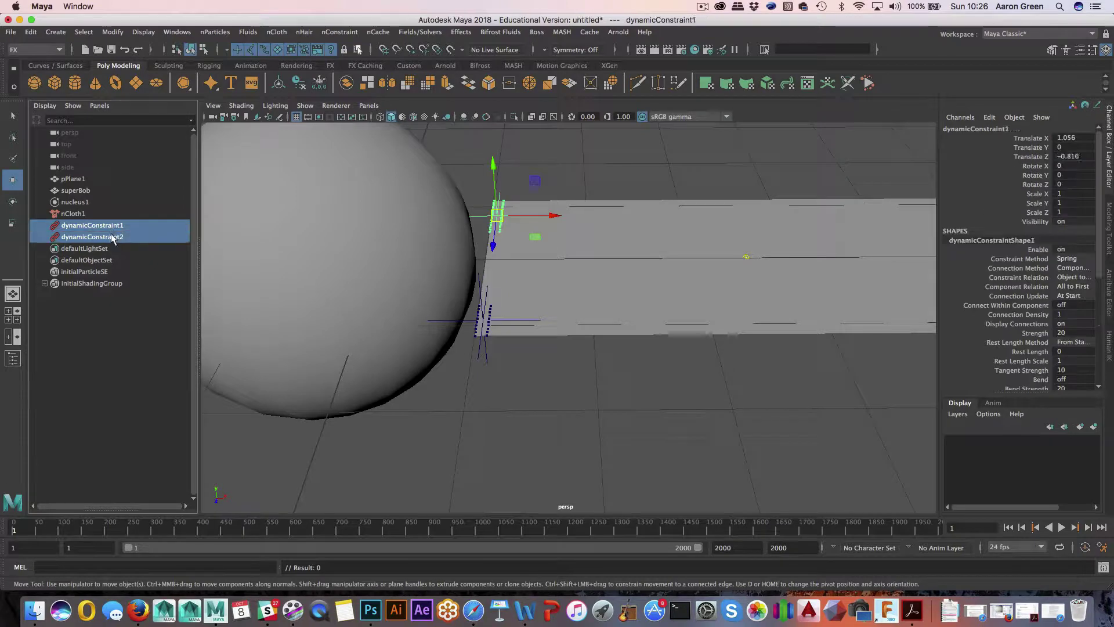
left_click(341, 32)
left_click(405, 186)
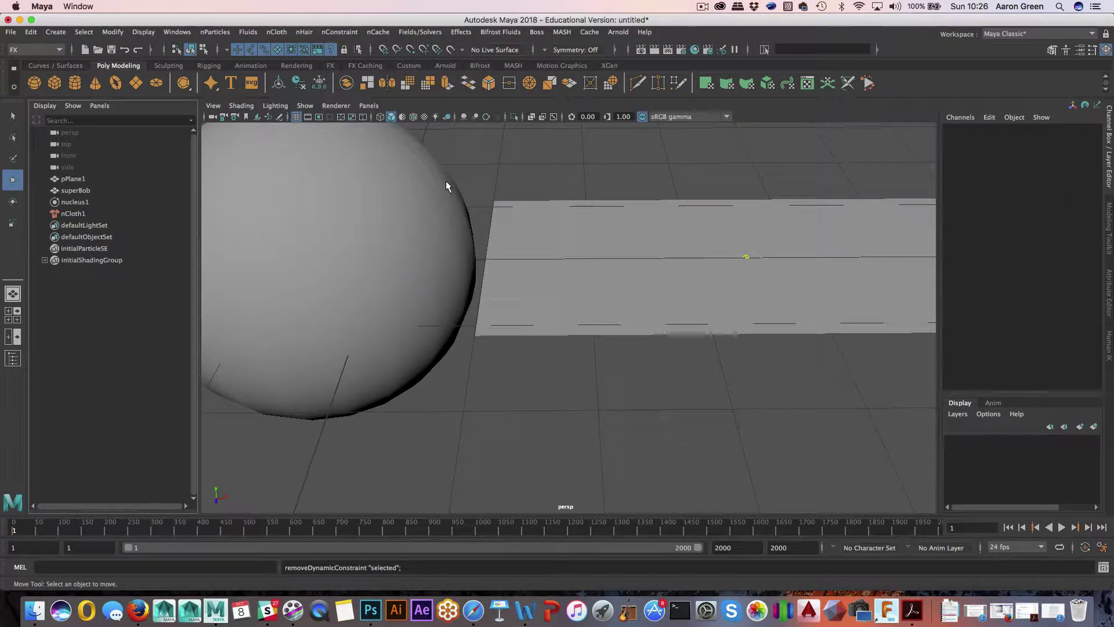
Select the full row of vertices along the cape plane's edge nearest superBob.
left_click(527, 230)
left_click_drag(464, 192, 475, 207, "alt")
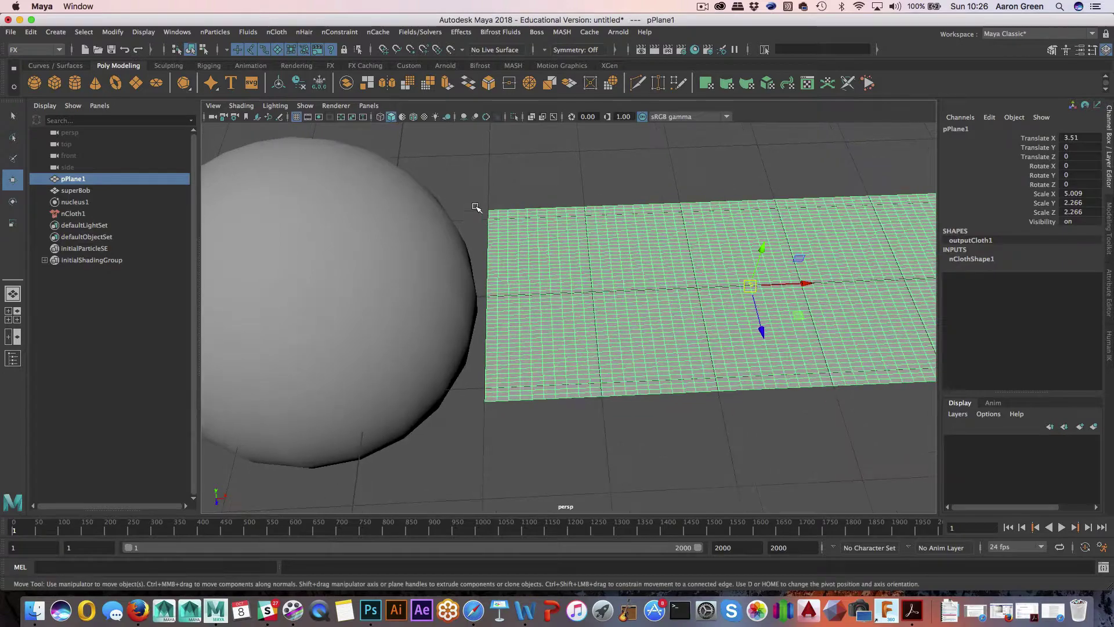
middle_click_drag(444, 197, 469, 178, "alt")
right_click_drag(546, 227, 497, 221)
left_click_drag(481, 172, 529, 338)
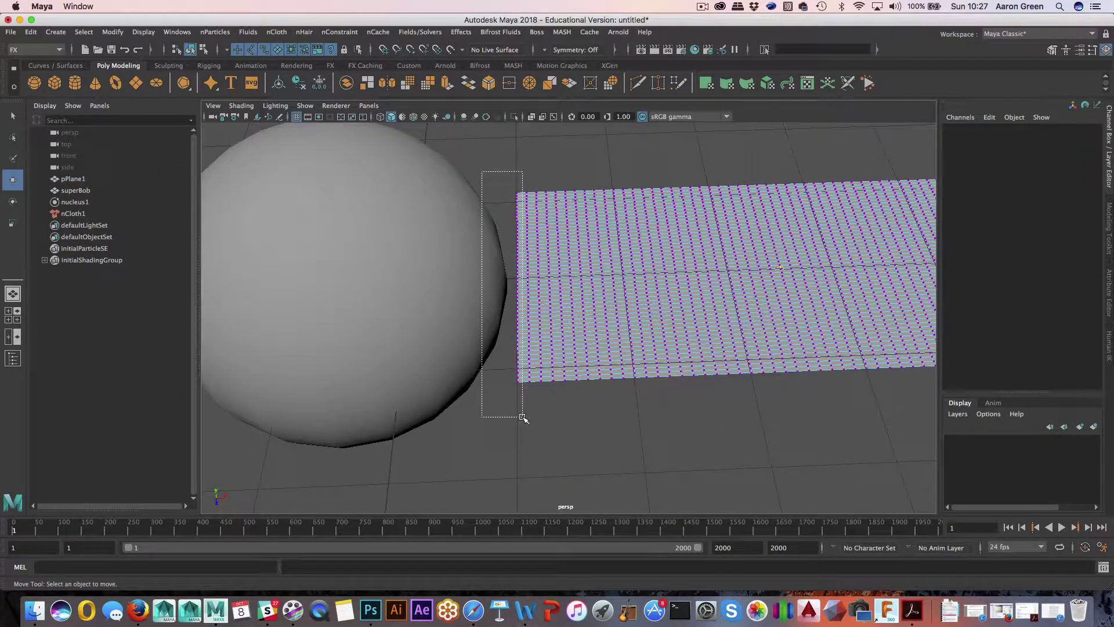
left_click_drag(522, 417, 522, 416)
left_click_drag(588, 335, 584, 313, "alt")
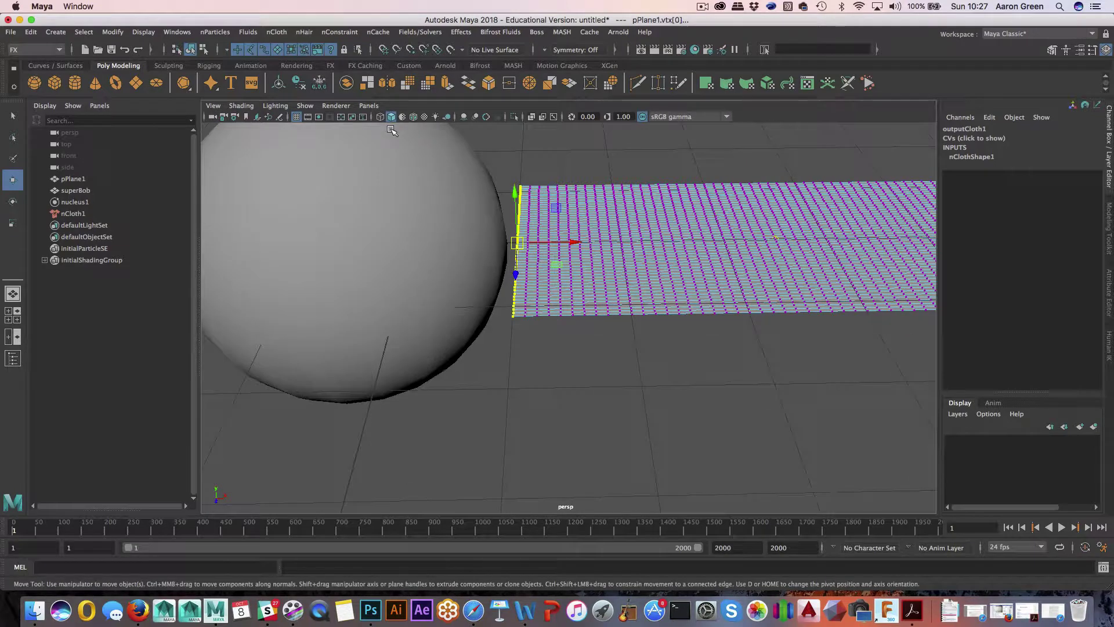
left_click(444, 207)
left_click_drag(445, 209, 481, 219, "alt")
key("super+z")
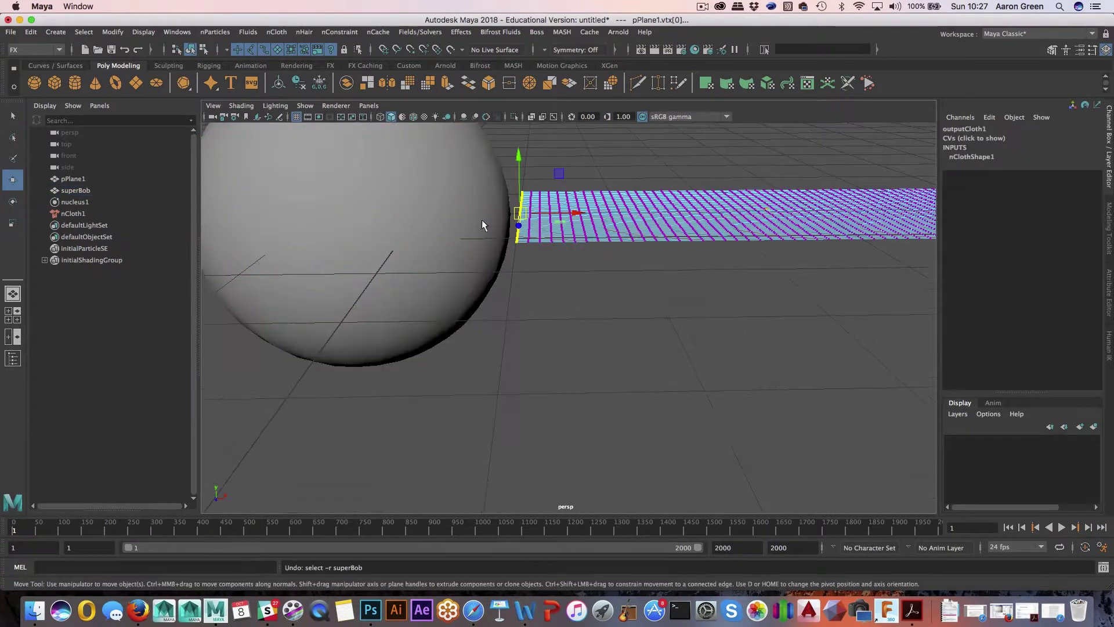
Add superBob's vertices facing the cape to the selection and create a Component to Component constraint between them and the cape's edge.
right_click_drag(437, 191, 426, 200)
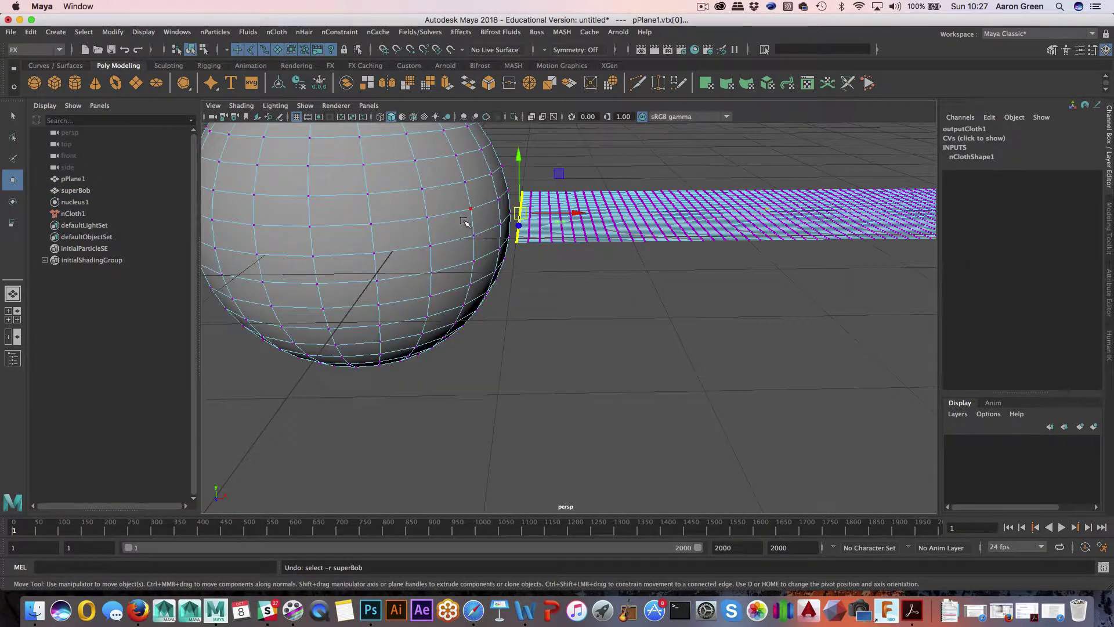
left_click_drag(461, 216, 712, 197, "alt")
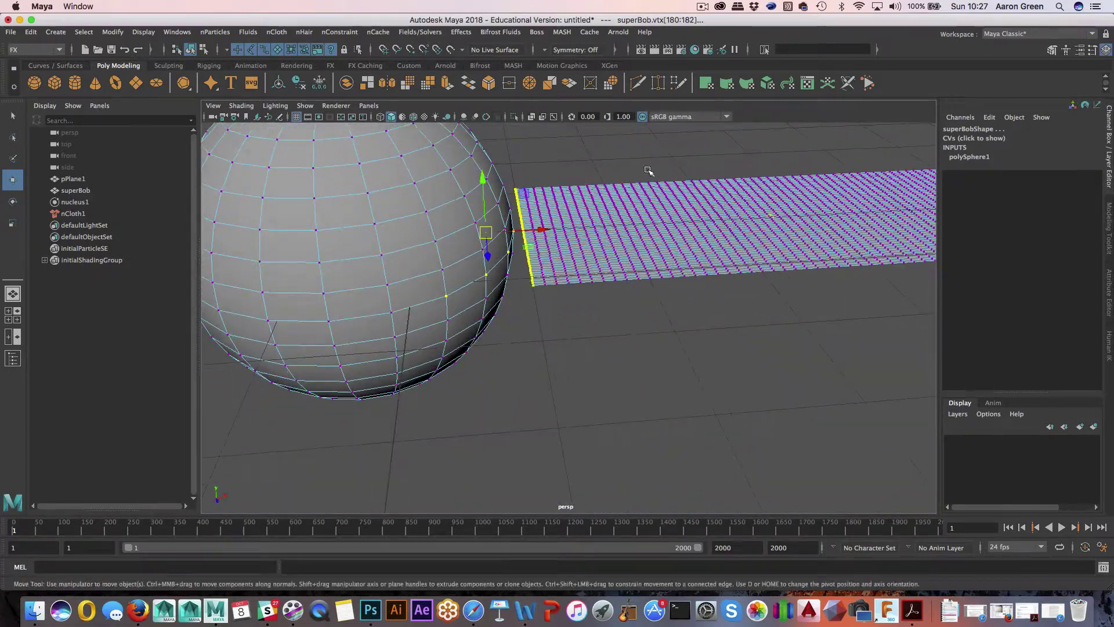
left_click(342, 32)
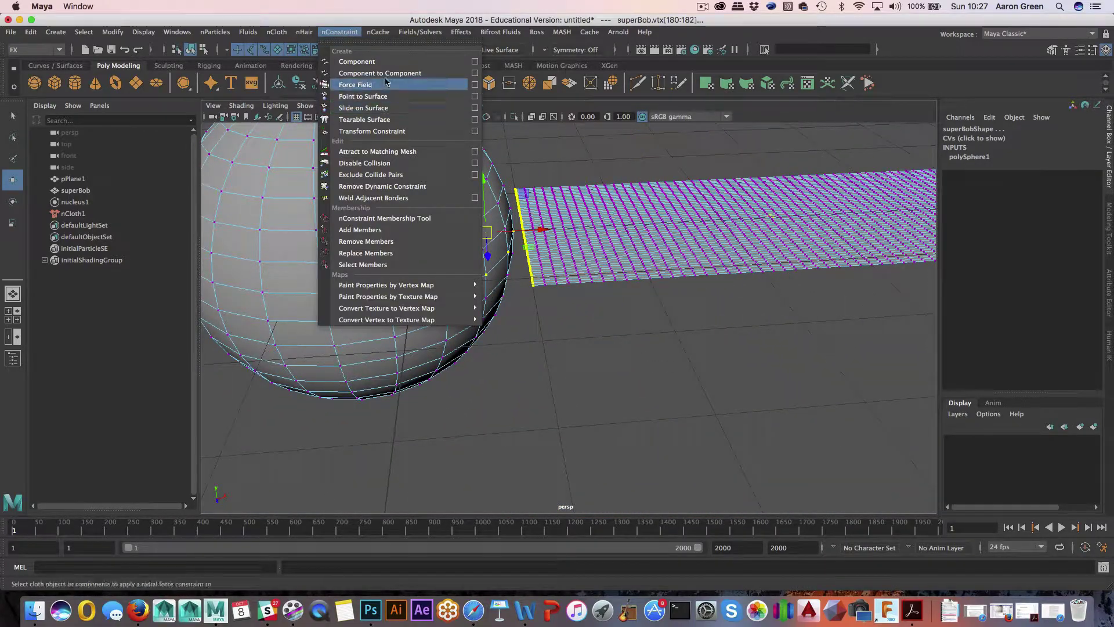
left_click(387, 73)
Examine up close the constraint connections between superBob's vertices and the cape's edge.
scroll(598, 187, "up", 5)
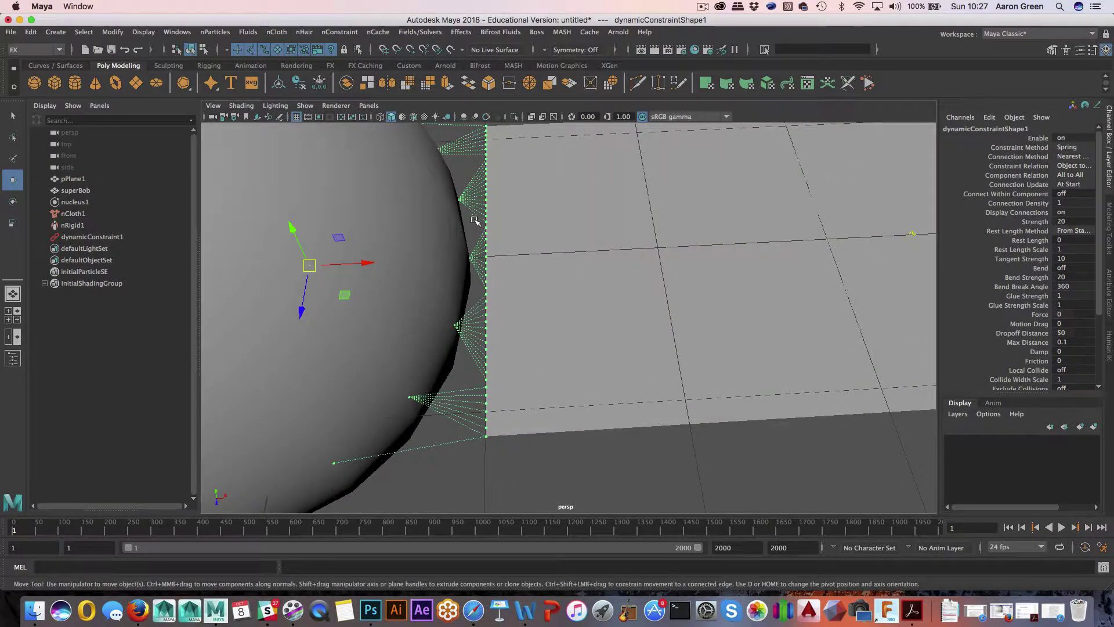
left_click_drag(475, 221, 596, 238, "alt")
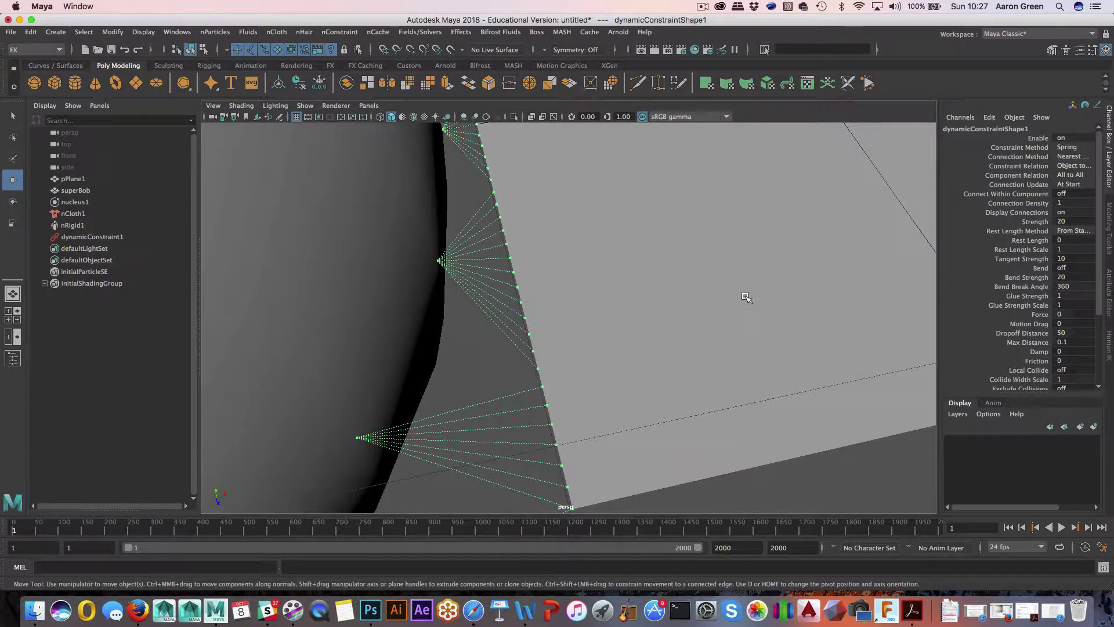
left_click_drag(737, 291, 718, 281, "alt")
right_click_drag(719, 281, 584, 273, "alt")
left_click_drag(584, 273, 569, 281, "alt")
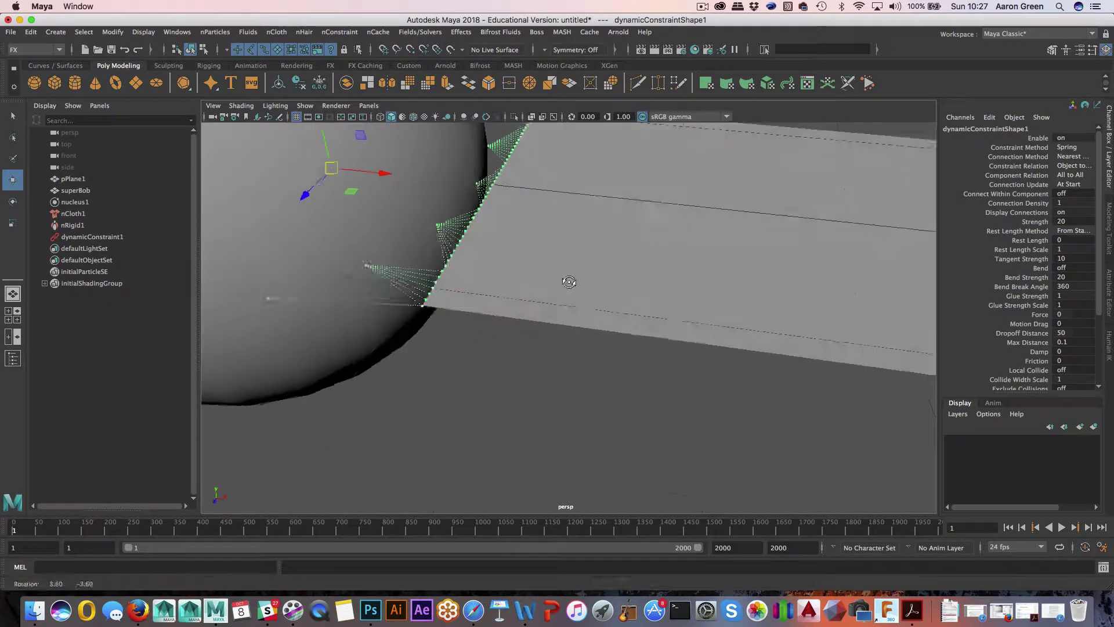
middle_click_drag(569, 280, 622, 309, "alt")
left_click_drag(622, 309, 563, 286, "alt")
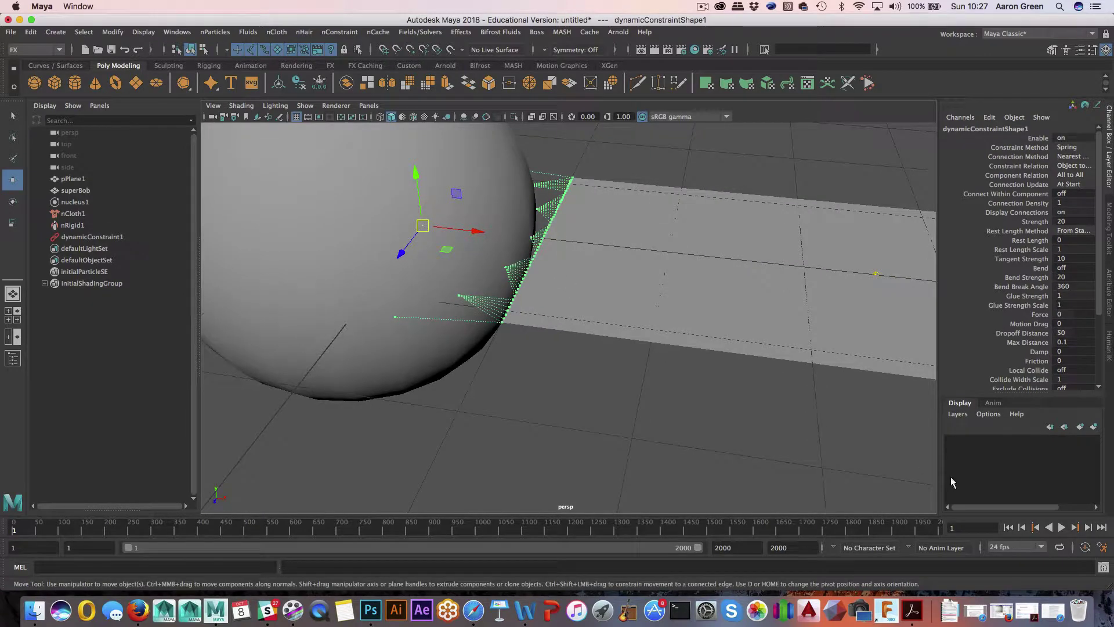
Play the simulation past frame 210 to examine how the cape hangs from superBob's vertices, and rewind to frame 1.
left_click(1061, 527)
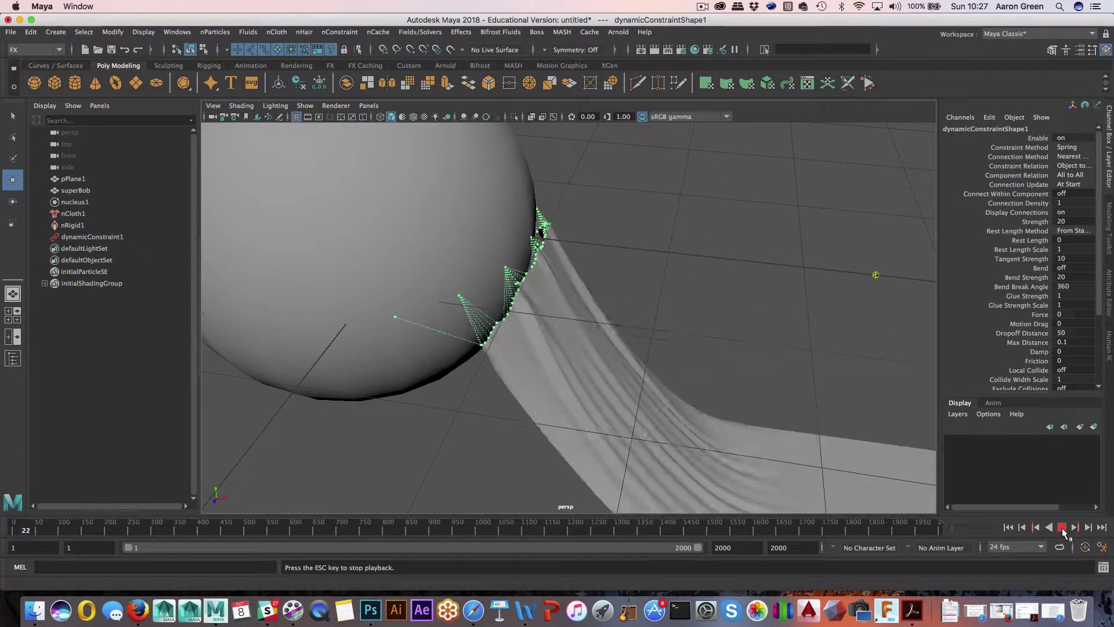
left_click_drag(800, 409, 739, 376, "alt")
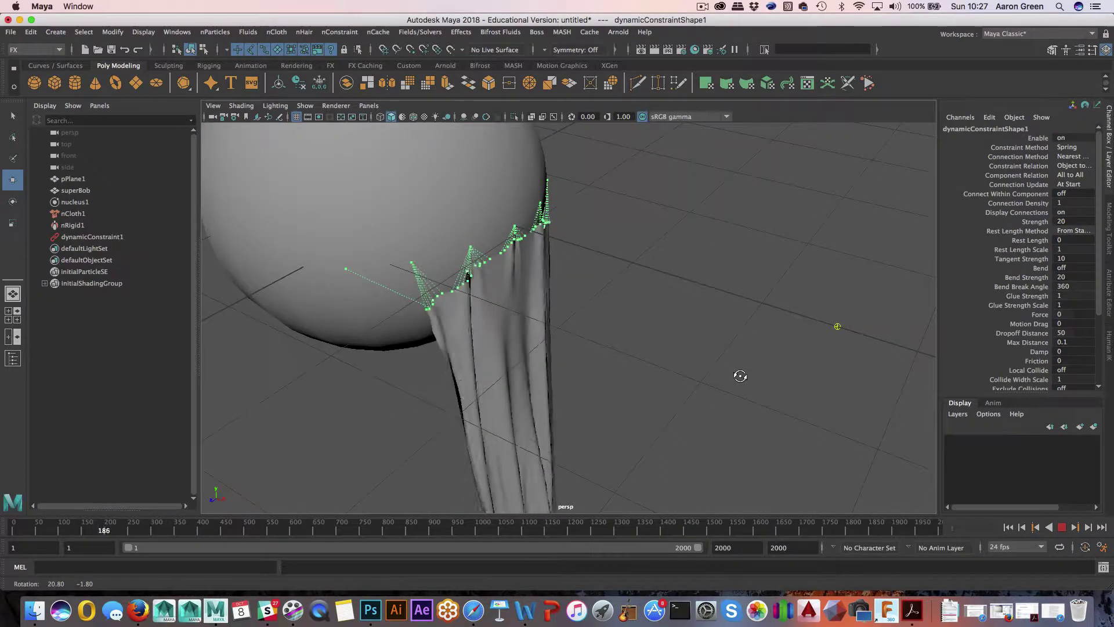
left_click_drag(739, 376, 741, 377, "alt")
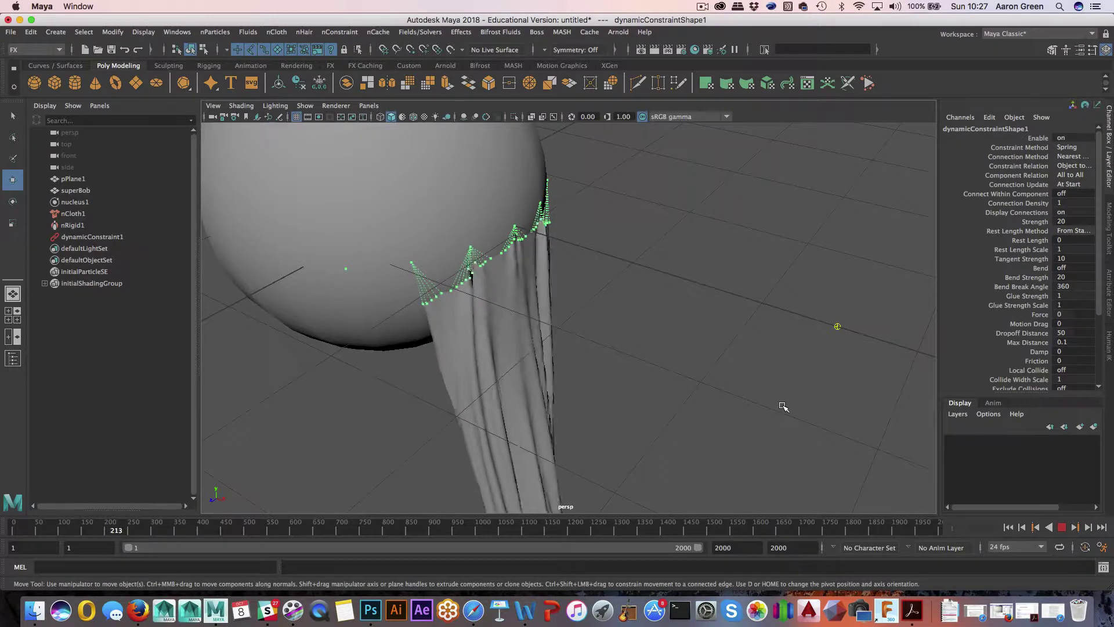
left_click(1010, 527)
left_click(1010, 526)
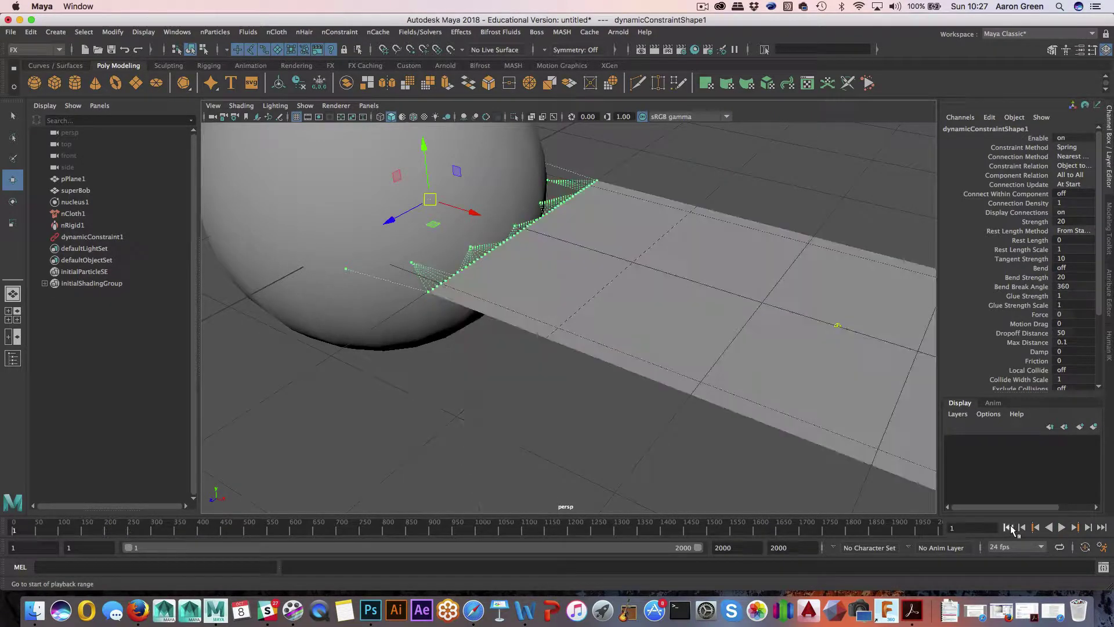
Open the attributes of the Component to Component constraint and review its Constraint Method options.
left_click_drag(653, 335, 693, 342, "alt")
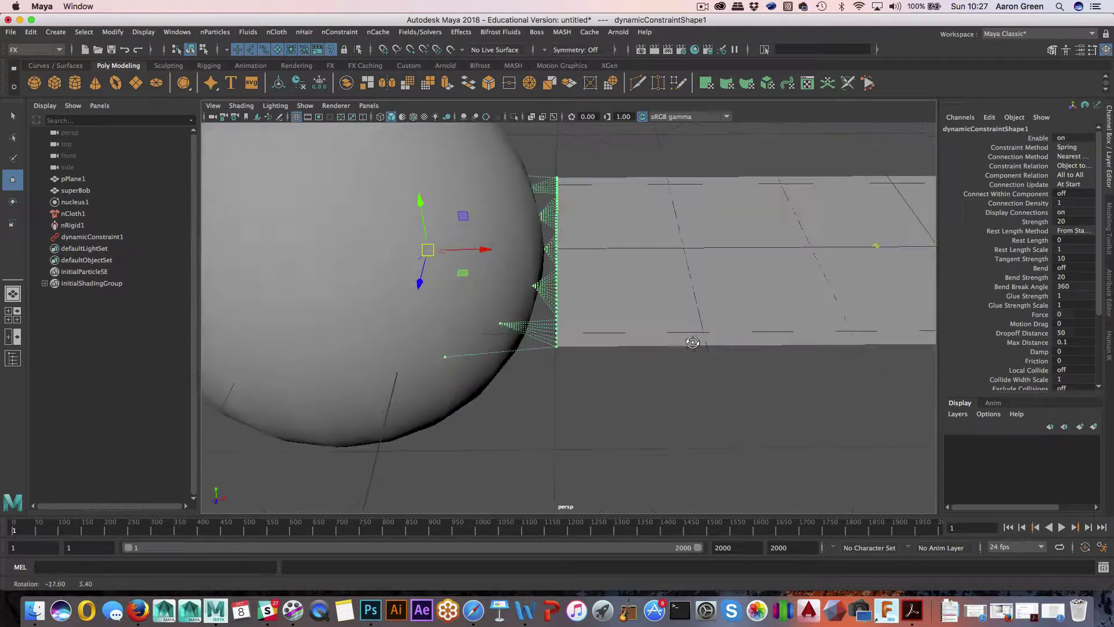
left_click(92, 237)
mouse_move(764, 280)
right_mouse_down("alt")
mouse_move(723, 286)
mouse_move(774, 275)
right_mouse_up("alt")
key("ctrl+a")
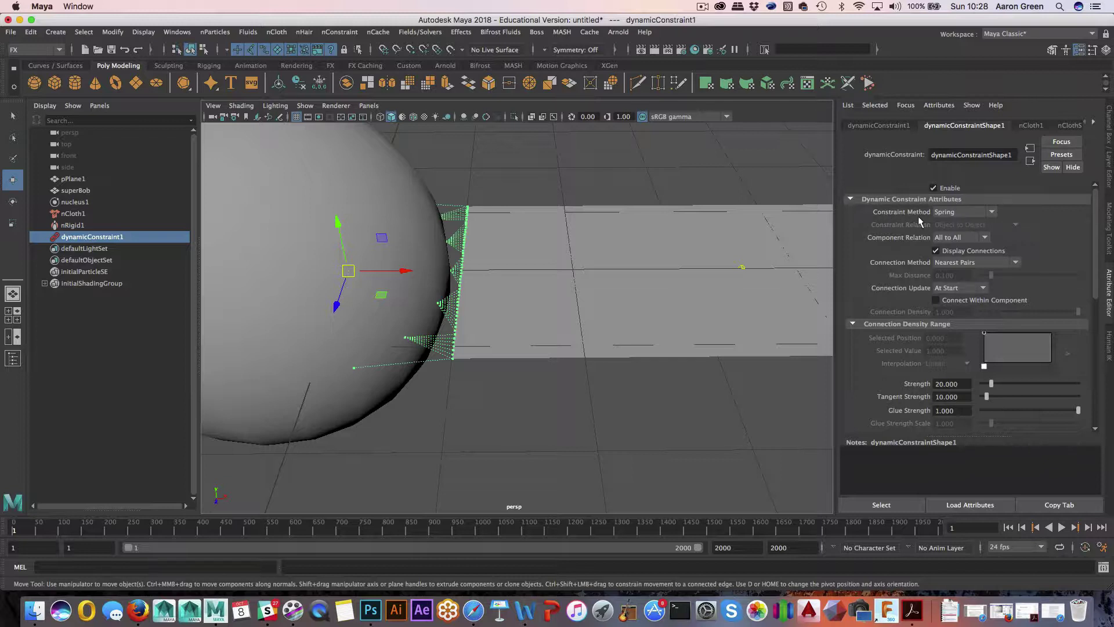
left_click(972, 212)
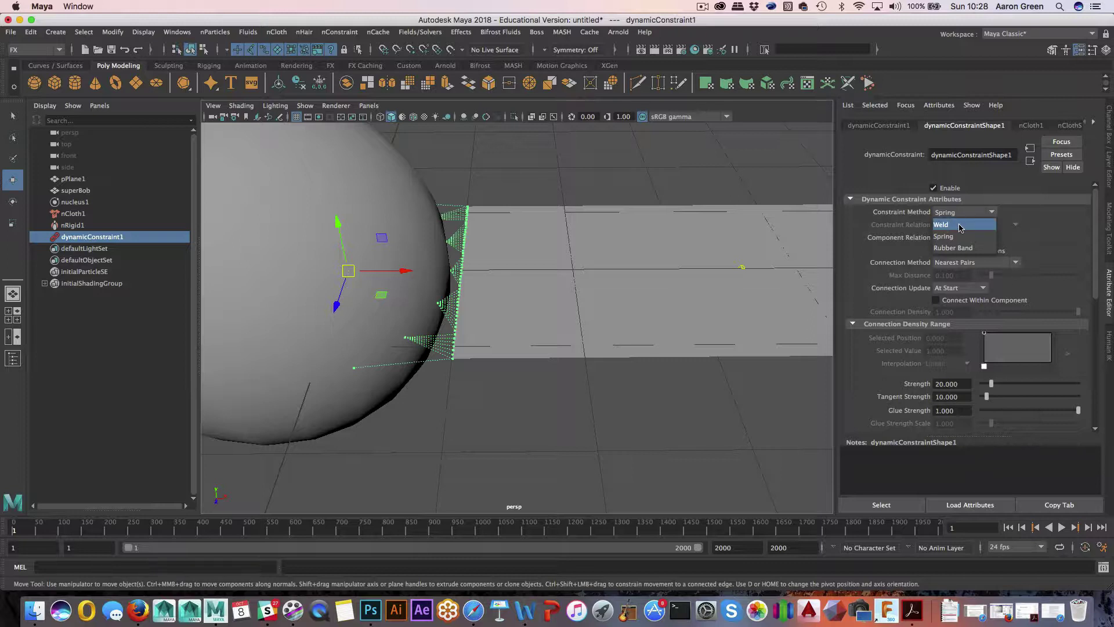
left_click(517, 246)
left_click(377, 200)
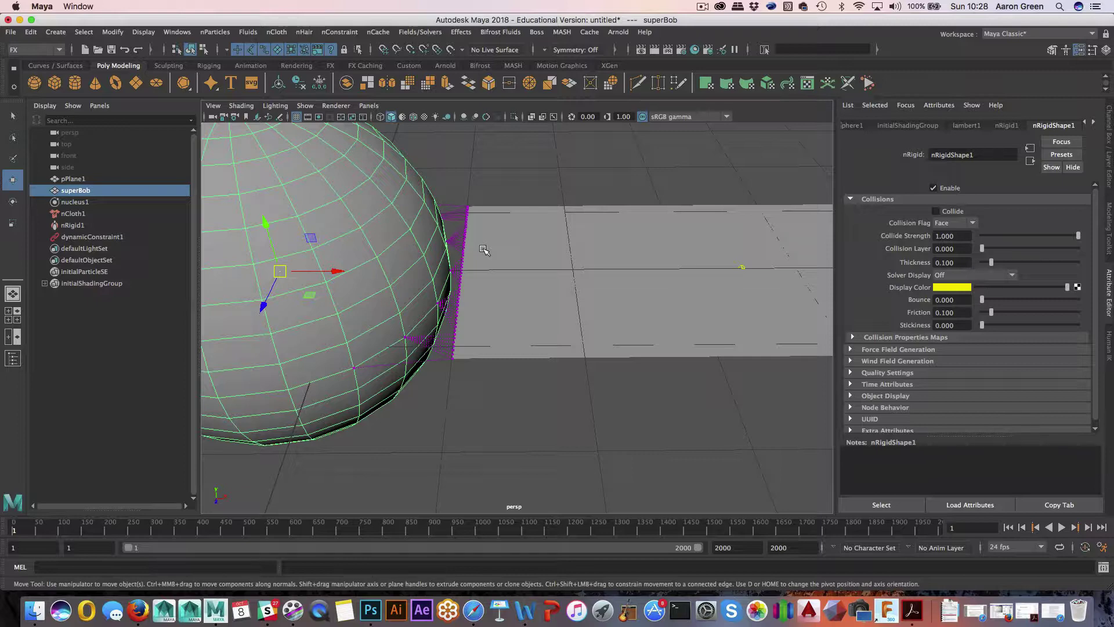
left_click_drag(464, 230, 493, 240, "alt")
left_click(486, 167)
left_click(517, 248)
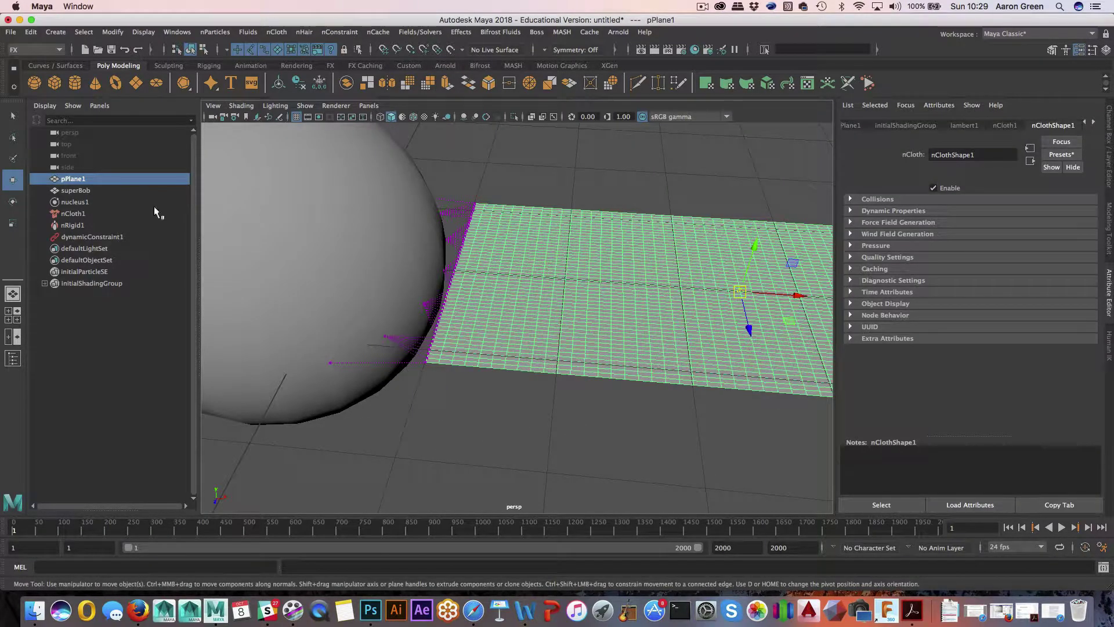
Select the dynamic constraint again and choose Spring as its Constraint Method.
left_click(91, 237)
left_click(964, 212)
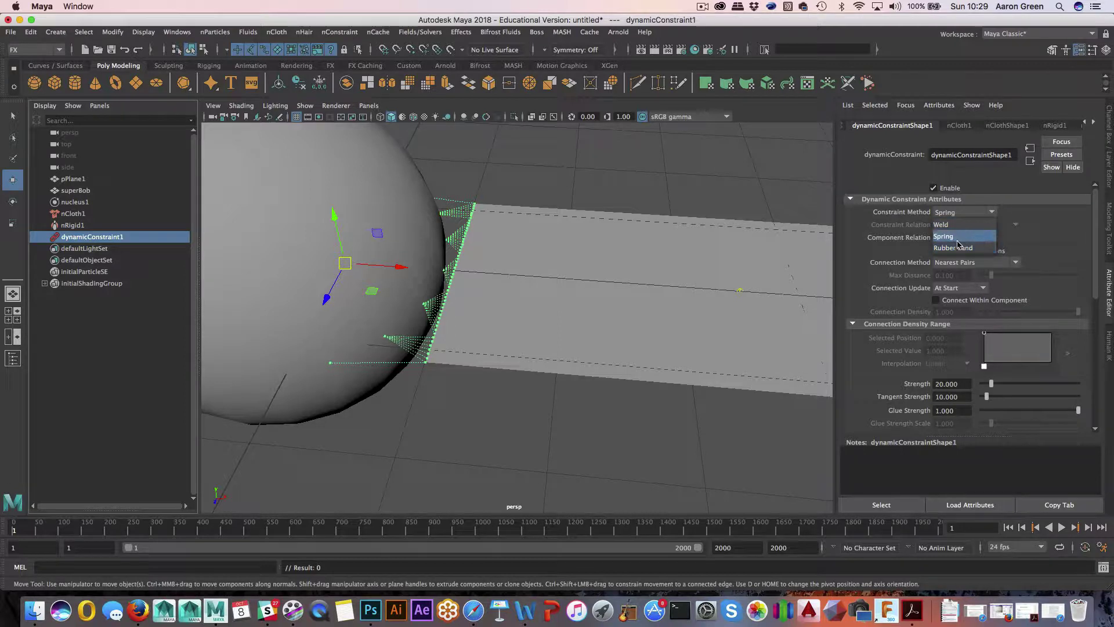
left_click(960, 239)
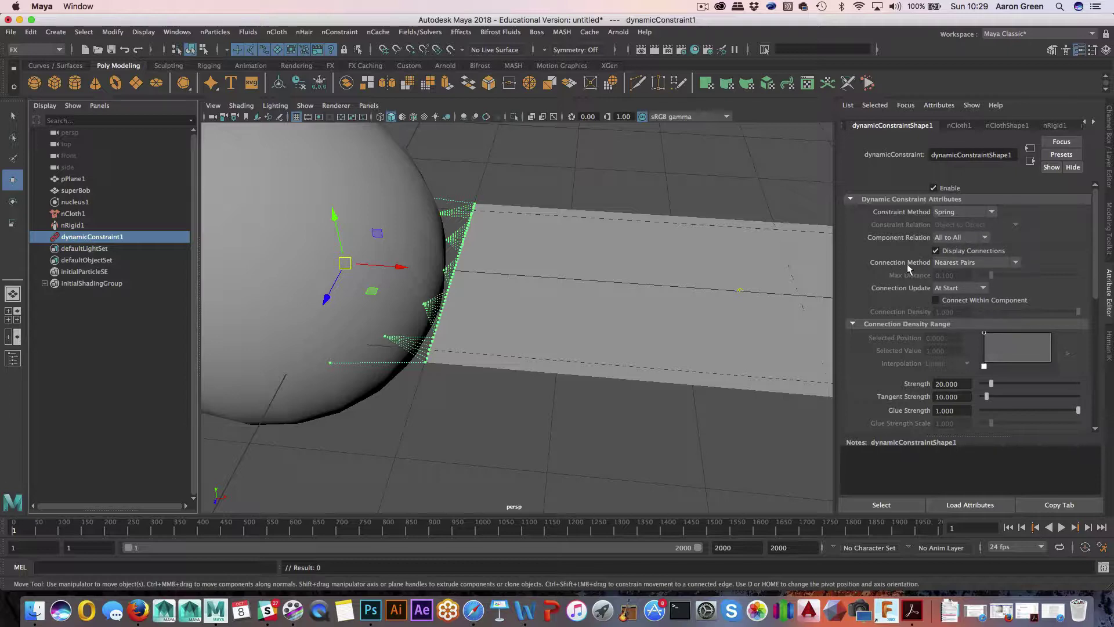
Try Component Order as the constraint's Connection Method and inspect the resulting connections.
left_click_drag(539, 223, 612, 238, "alt")
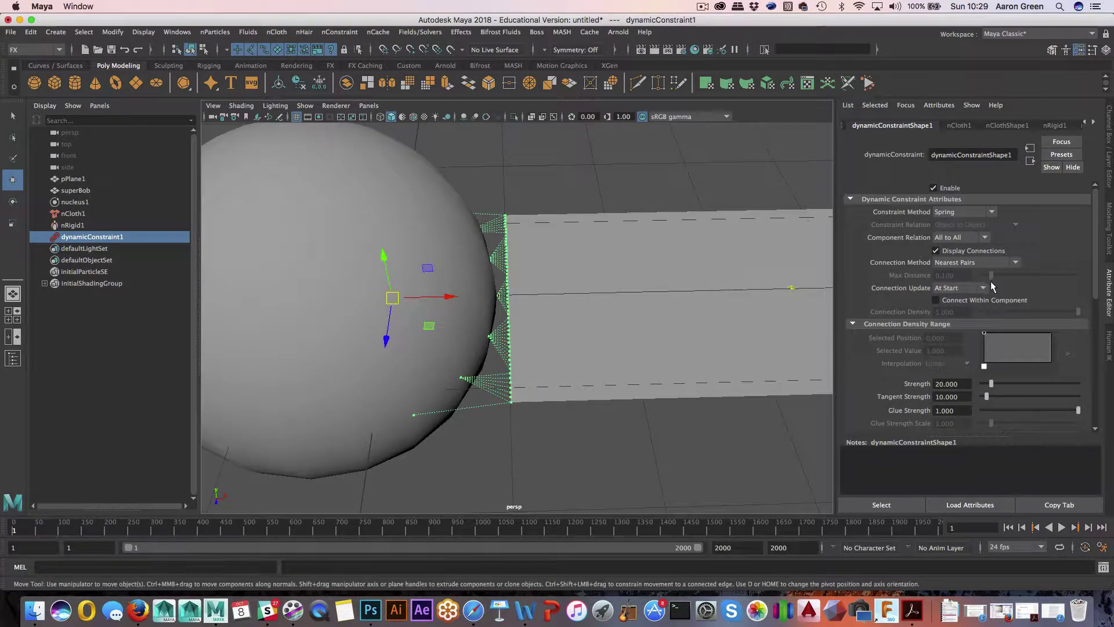
left_click(1016, 264)
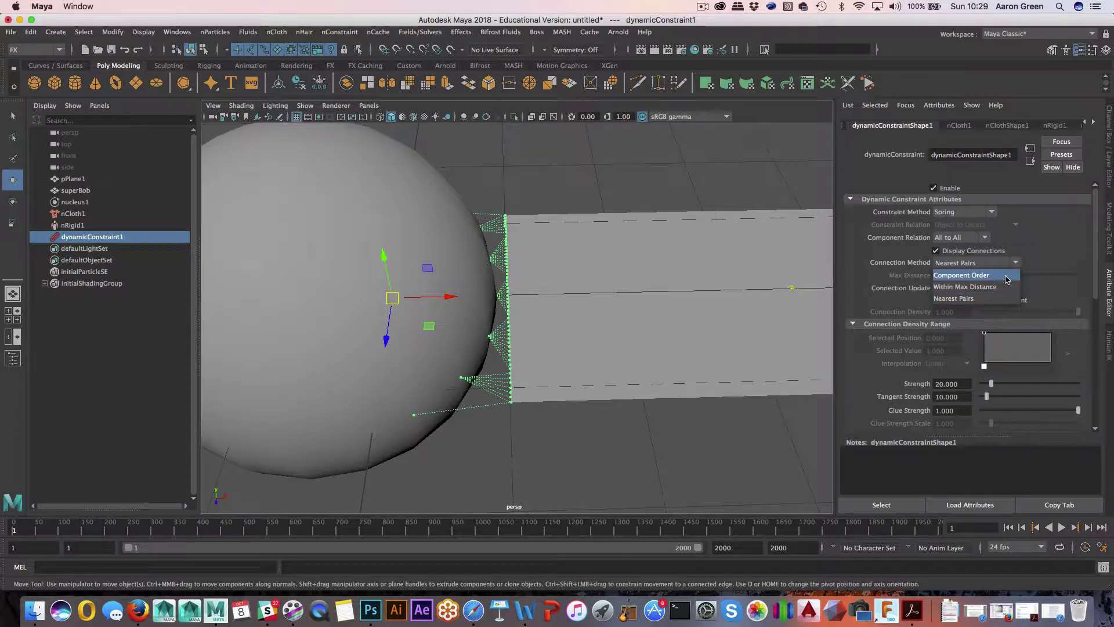
left_click(1005, 278)
mouse_move(618, 288)
left_mouse_down("alt")
mouse_move(632, 261)
mouse_move(617, 268)
left_mouse_up("alt")
Set the constraint's Connection Method to Within Max Distance and inspect the connections at the cape's edge.
left_click(1014, 265)
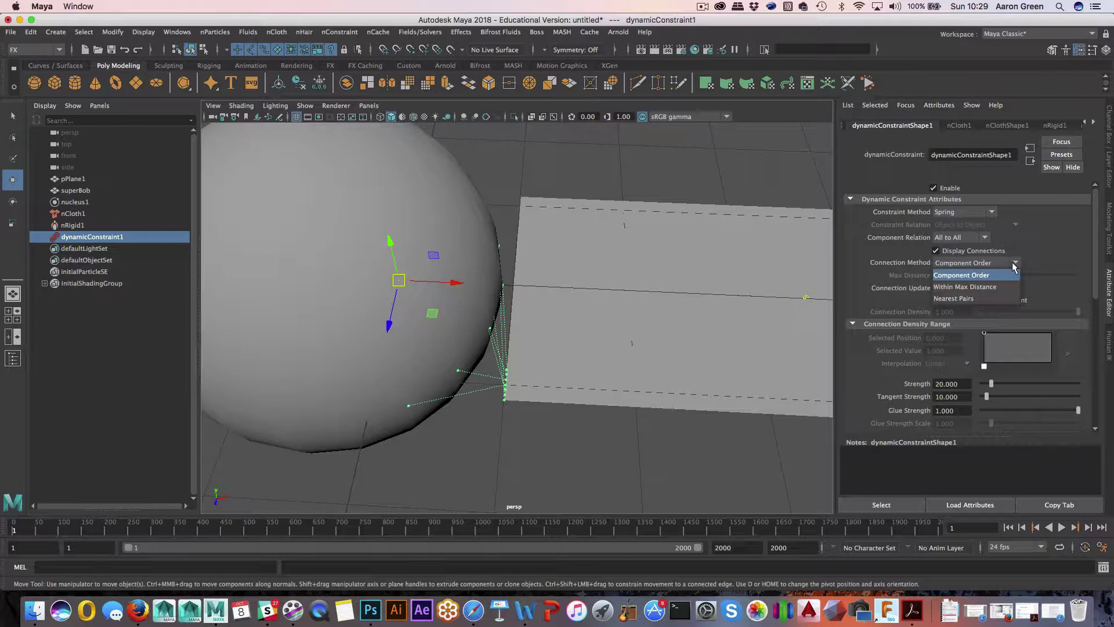
left_click(999, 287)
left_click_drag(606, 279, 604, 276, "alt")
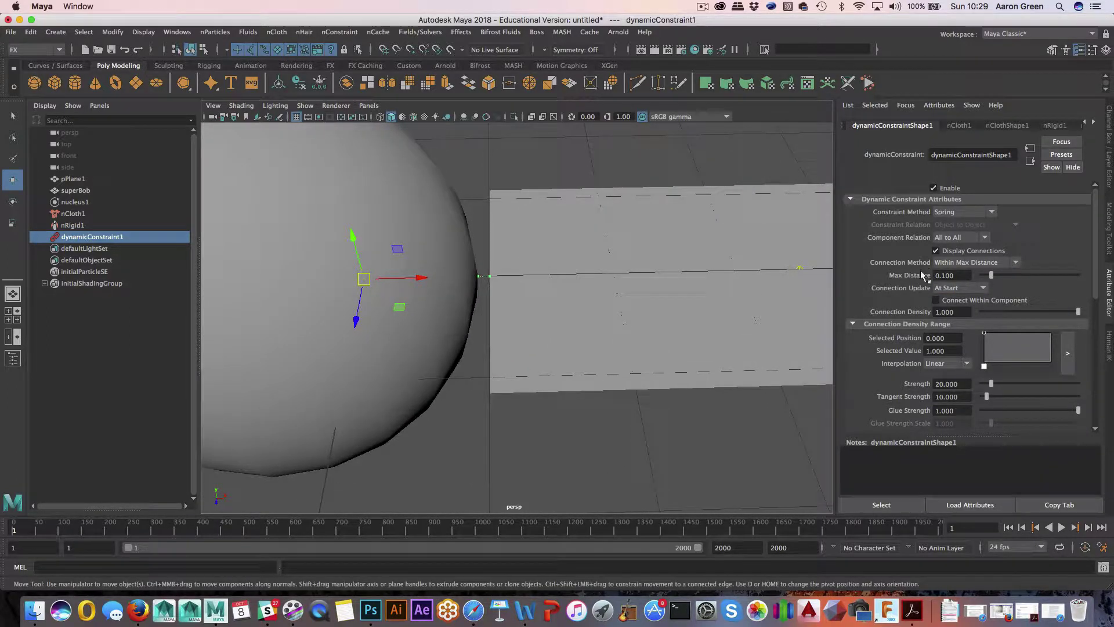
Raise the dynamic constraint's Max Distance to 1.000, play the cape simulation and return to the first frame.
left_click_drag(992, 278, 1086, 284)
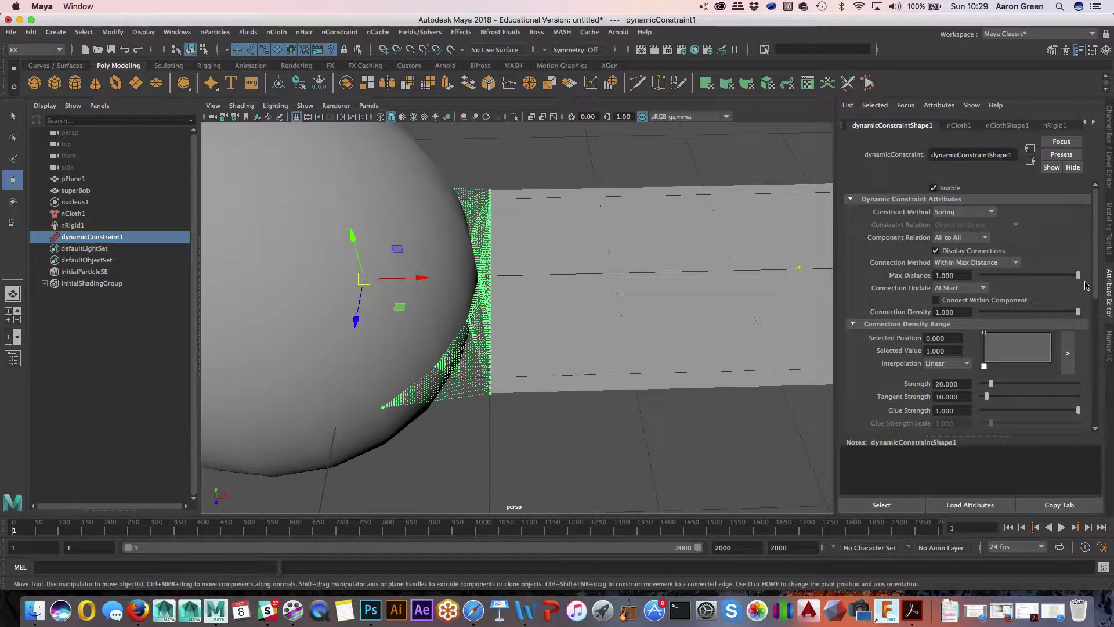
left_click_drag(691, 284, 608, 275, "alt")
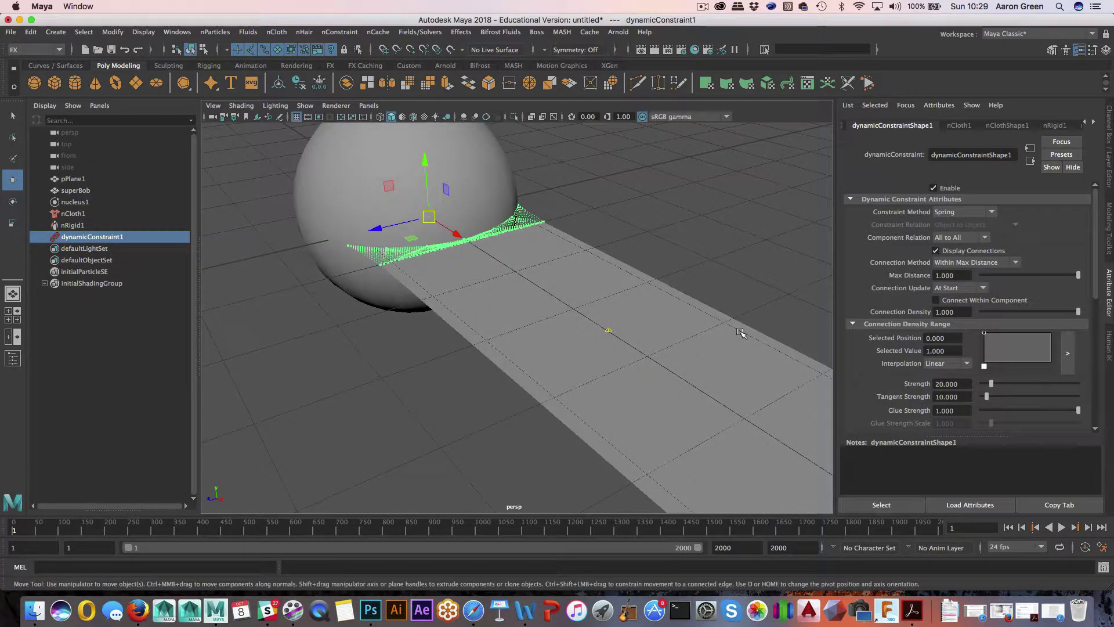
key("alt+v")
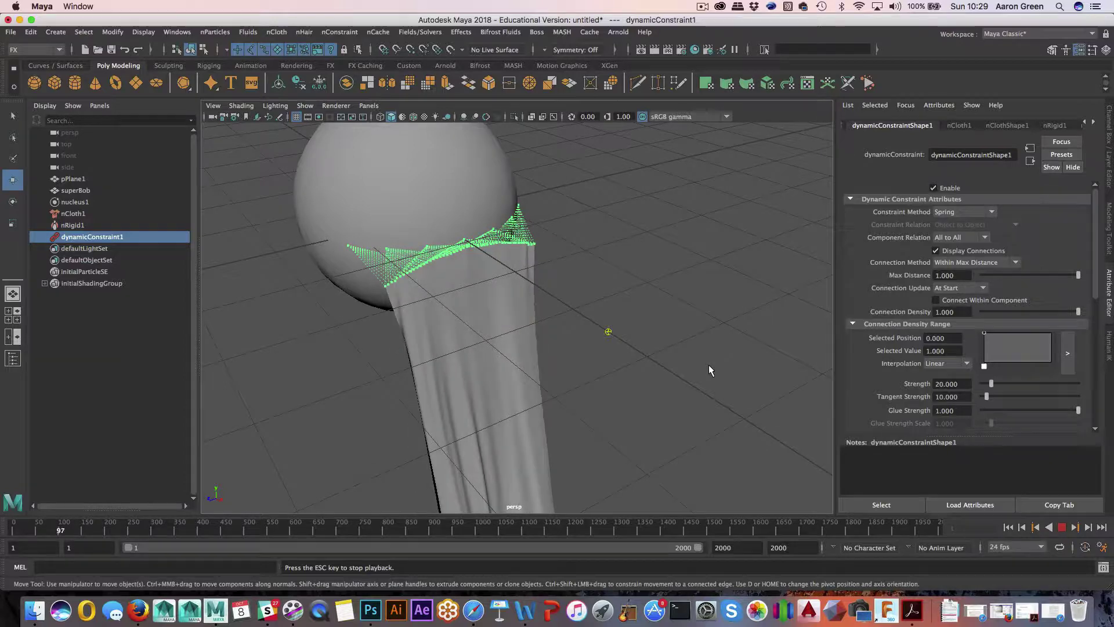
key("Escape")
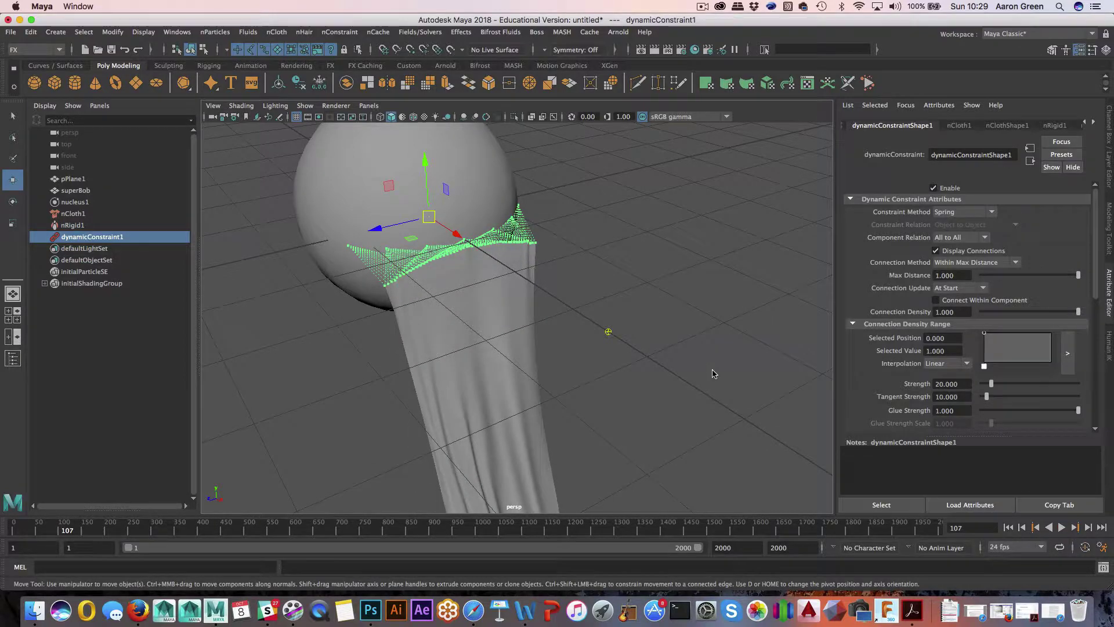
left_click(1009, 527)
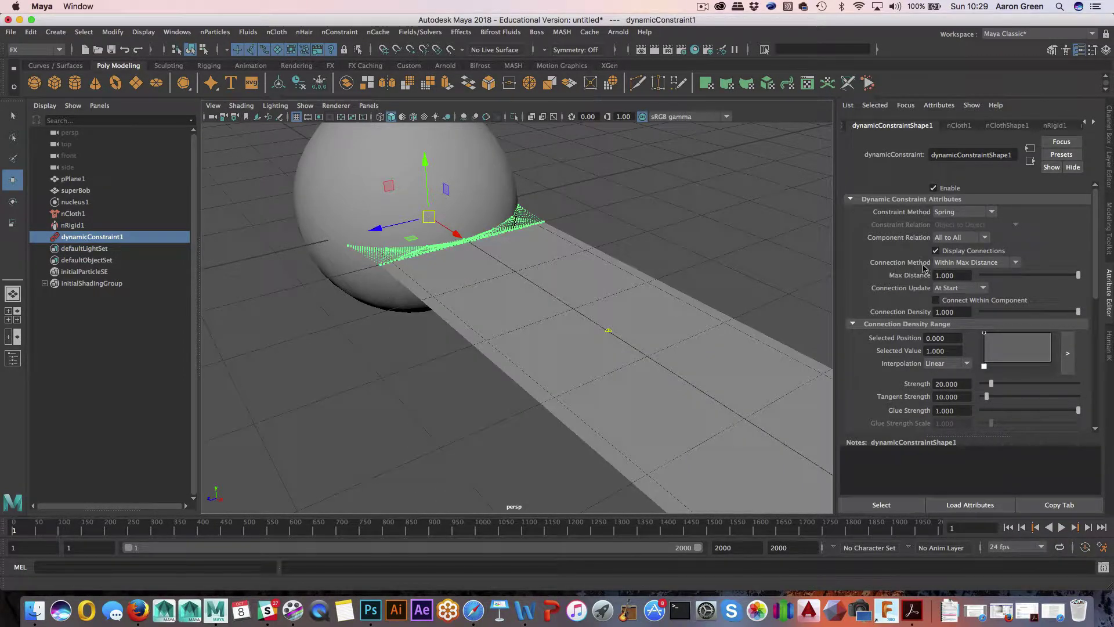
Reduce the constraint's Connection Density to about 0.177 to thin out the links between cape edge and sphere.
left_click_drag(622, 314, 760, 329, "alt")
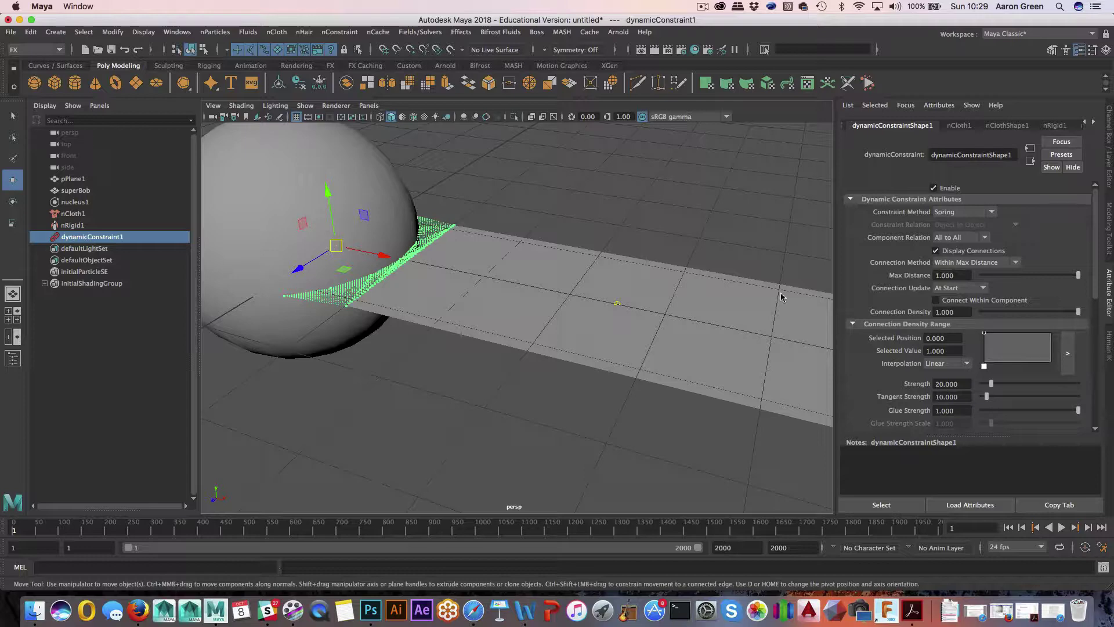
left_click_drag(555, 263, 589, 290, "alt")
middle_click_drag(444, 278, 539, 281, "alt")
right_click_drag(539, 281, 584, 301, "alt")
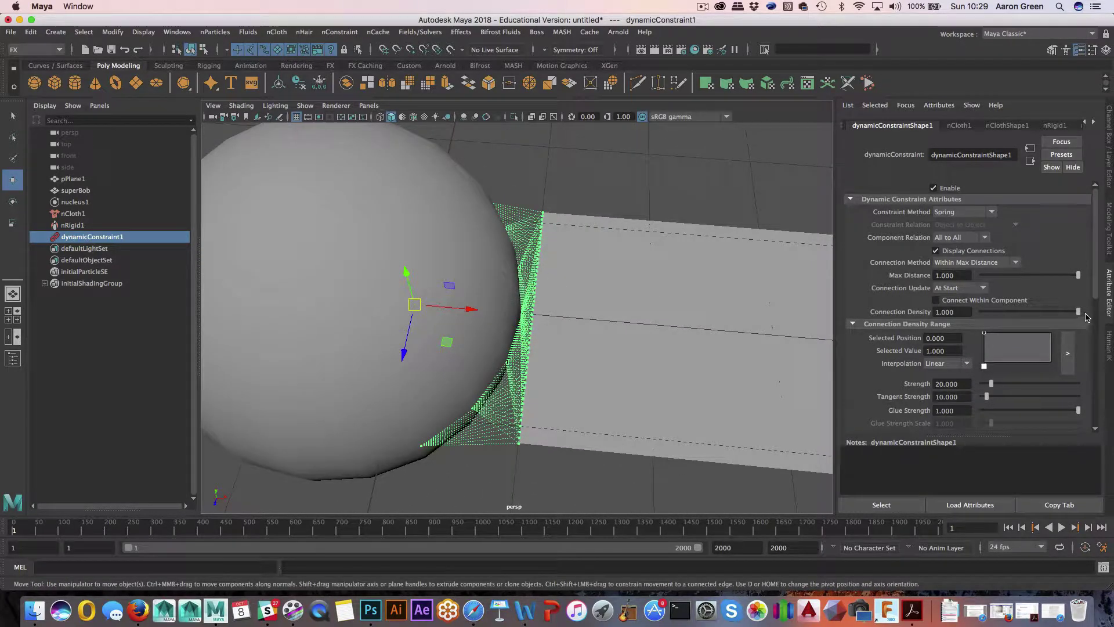
left_click_drag(1078, 312, 998, 311)
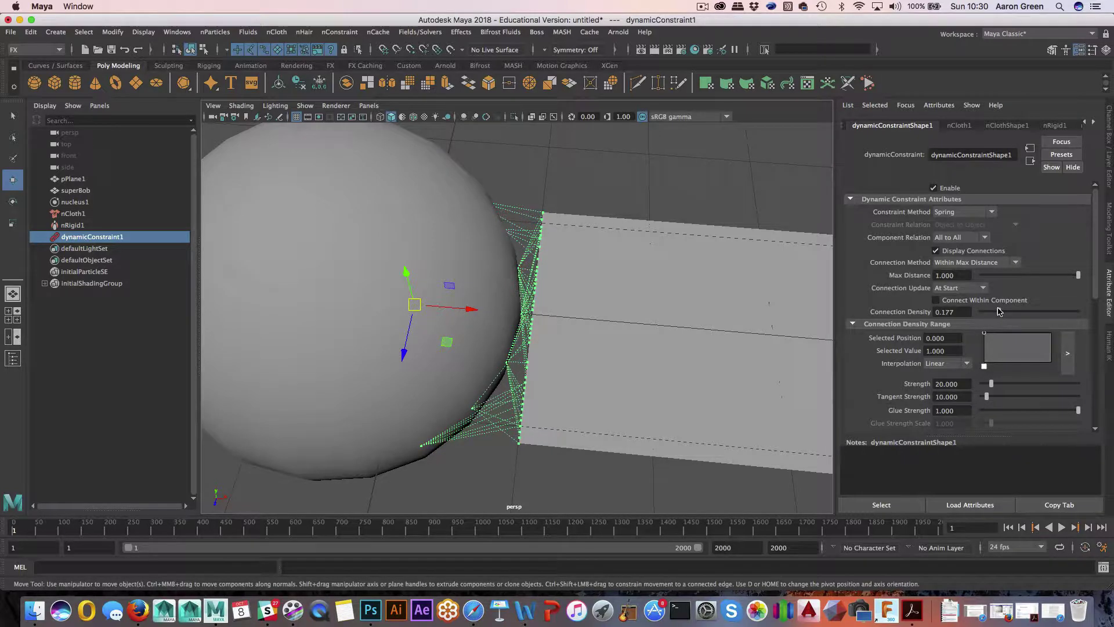
Play the simulation to see how the cape hangs with the thinned-out connections, and rewind to frame 1.
left_click_drag(649, 297, 586, 362, "alt")
left_click(1061, 527)
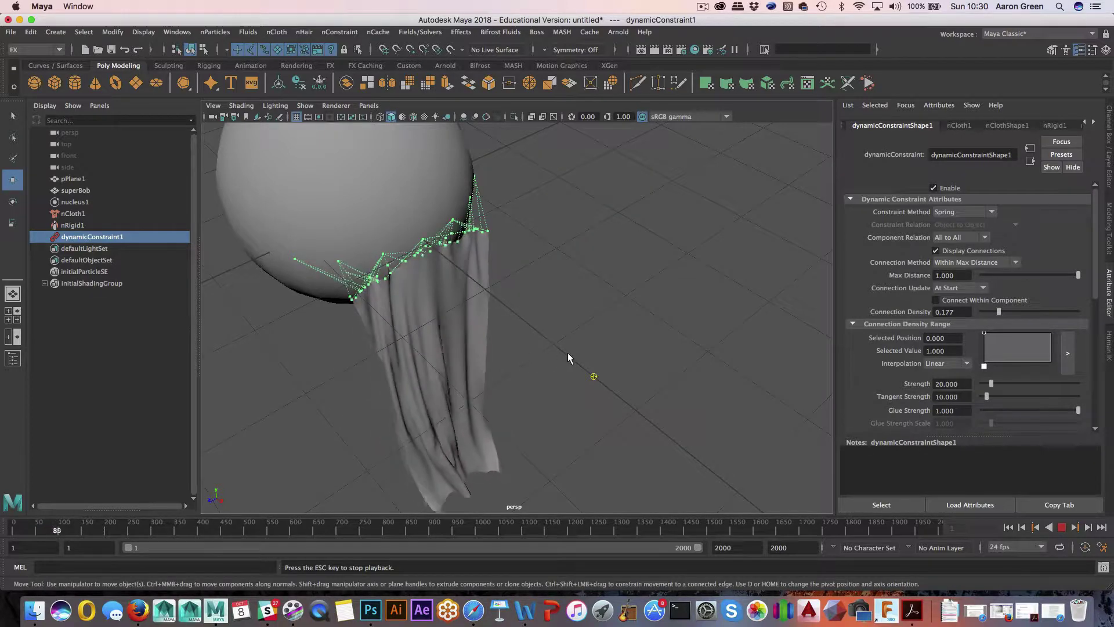
left_click(1061, 527)
left_click(1011, 526)
left_click_drag(586, 371, 649, 375, "alt")
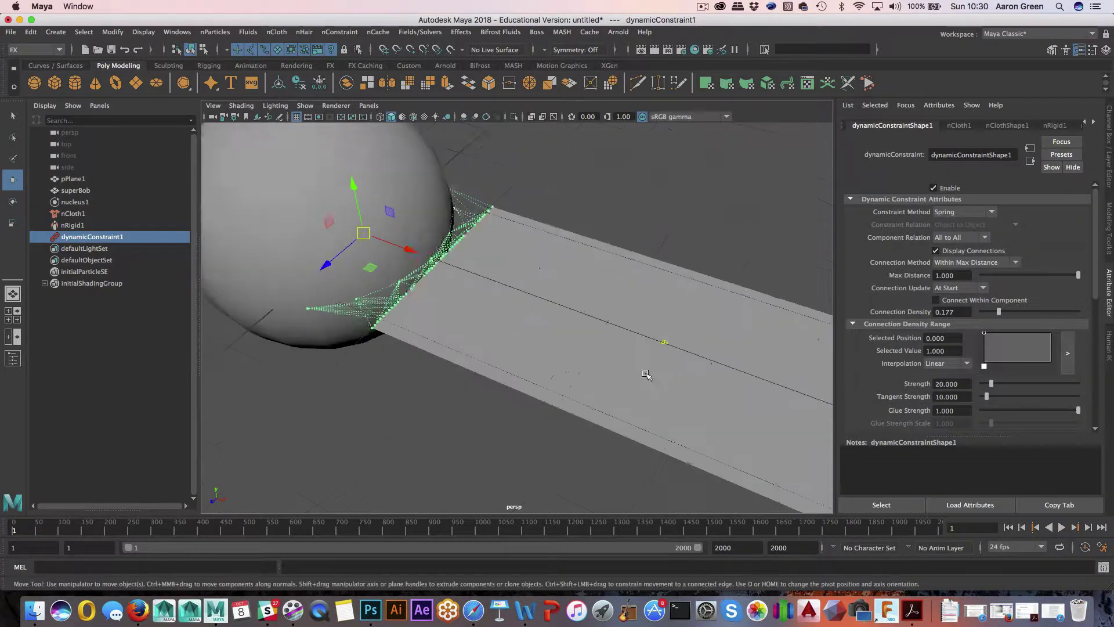
Try applying Create Passive Collider to the superBob sphere.
right_click_drag(649, 375, 474, 320, "alt")
left_click(381, 251)
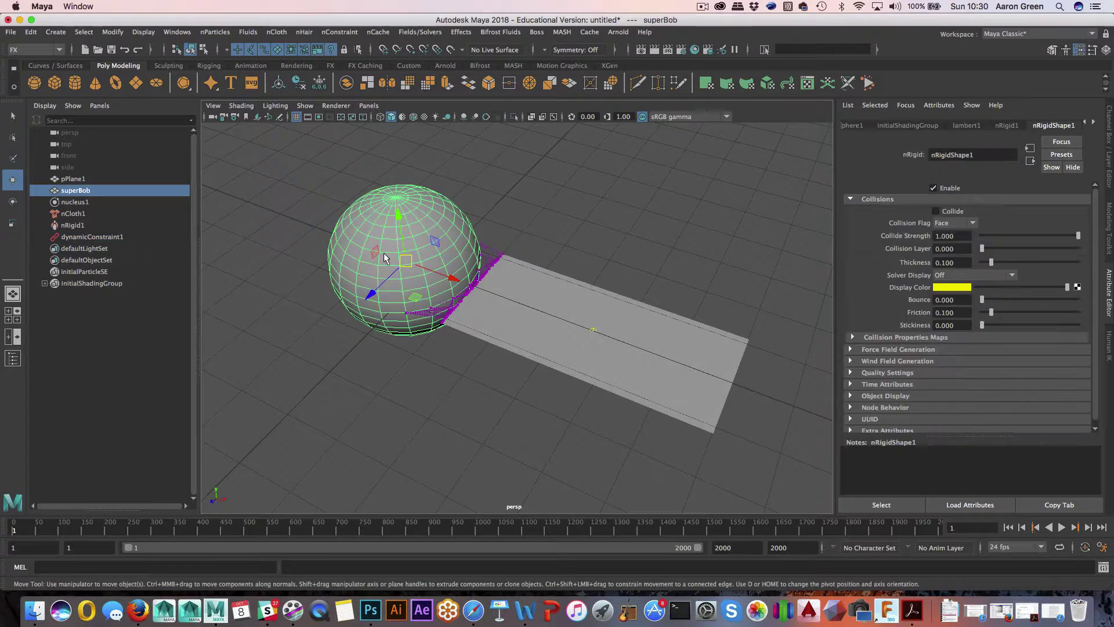
left_click(277, 32)
left_click(302, 62)
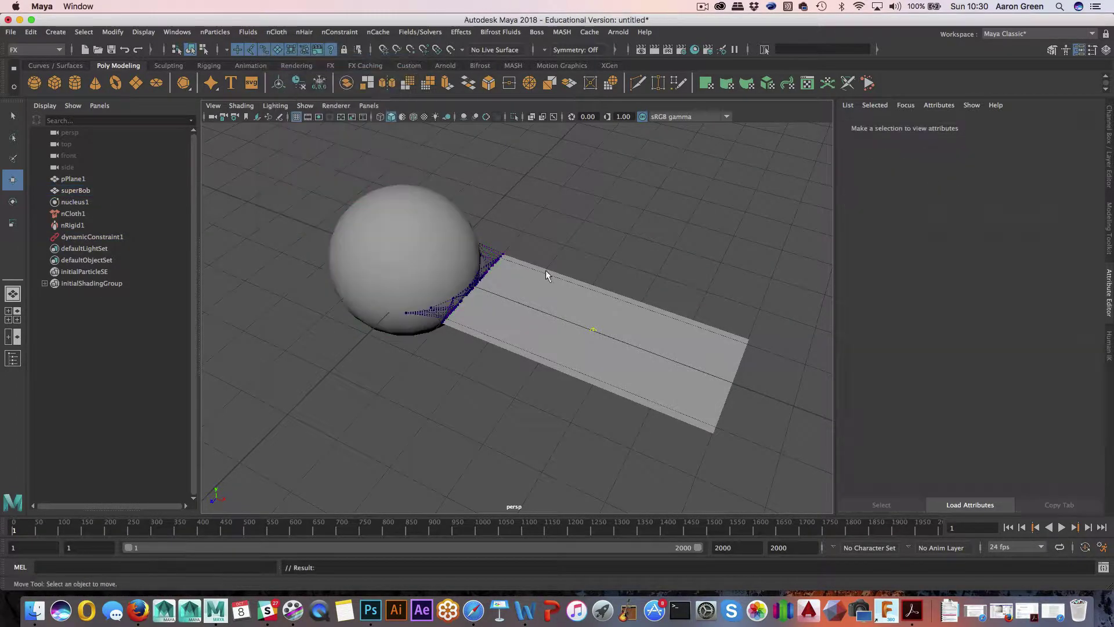
Run the simulation again to check how the cape behaves against the sphere, and reset it to the start.
left_click_drag(548, 274, 511, 264, "alt")
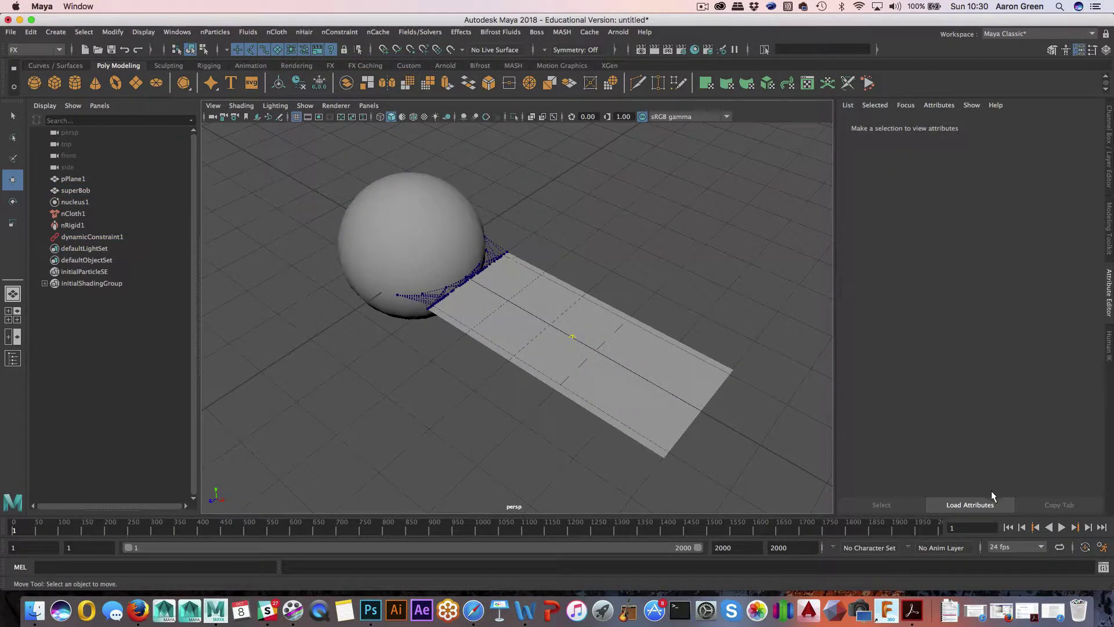
left_click(1062, 526)
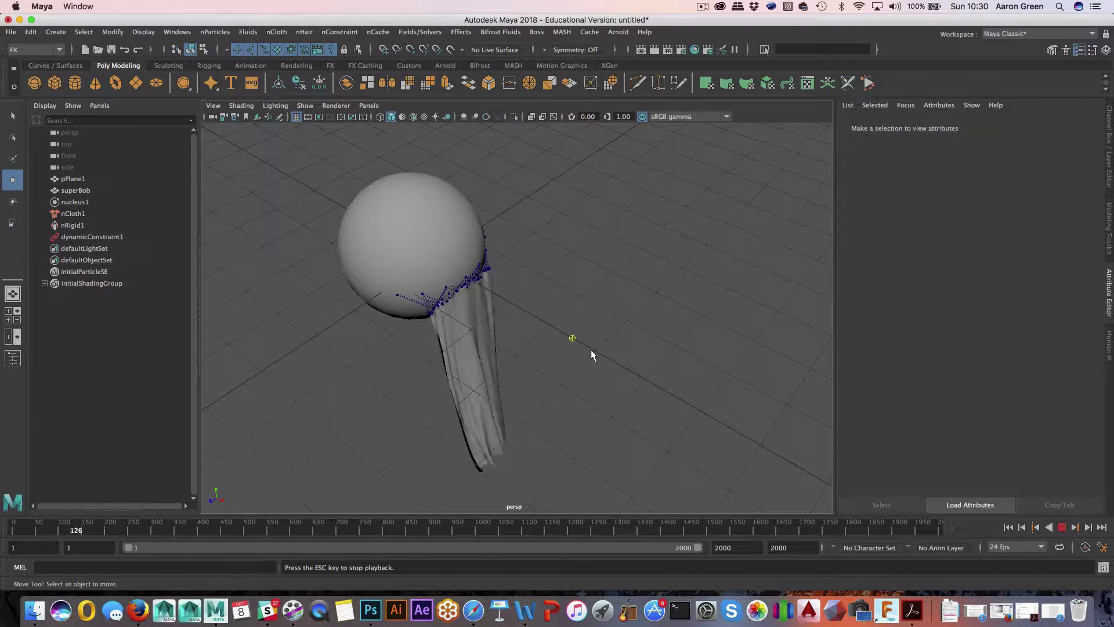
key("Escape")
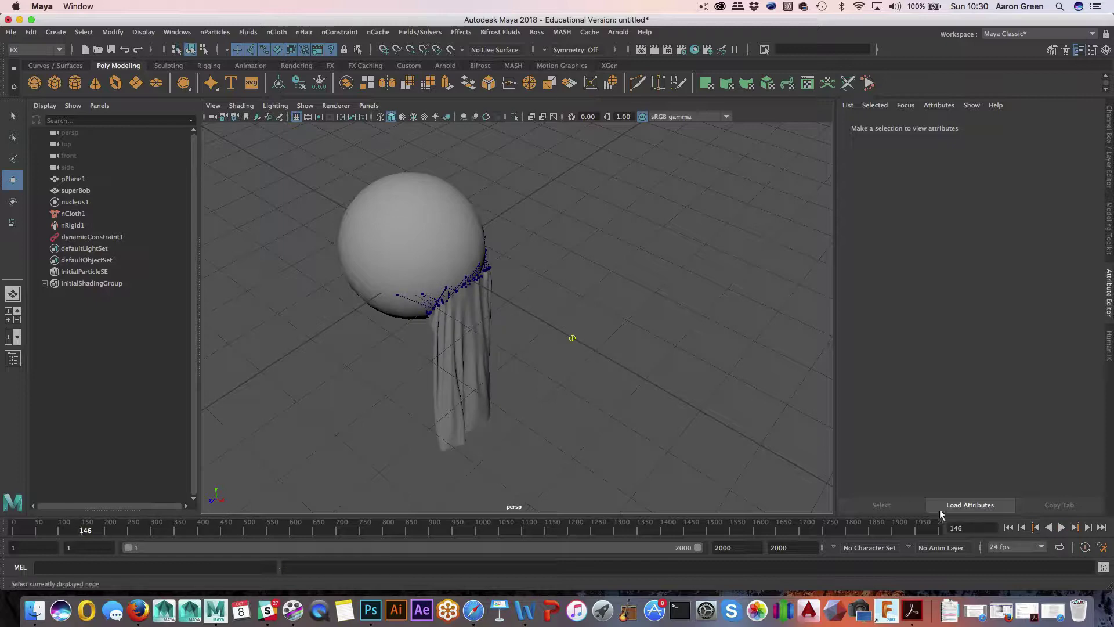
left_click(1008, 526)
left_click_drag(506, 349, 467, 327, "alt")
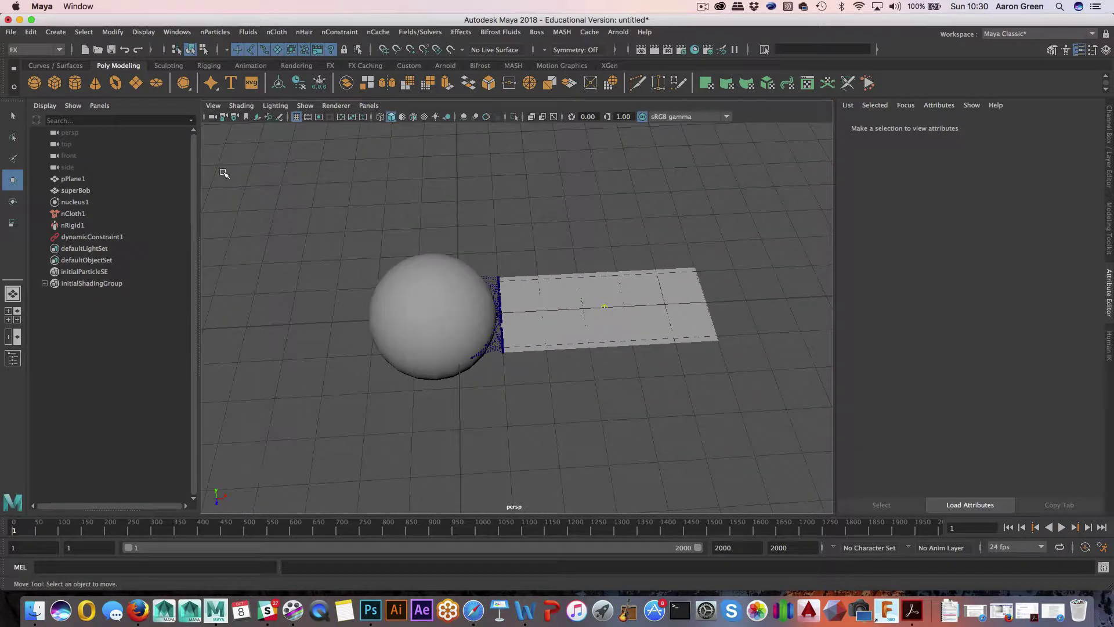
Start a new scene without saving the current one and create a polygon plane.
left_click(85, 50)
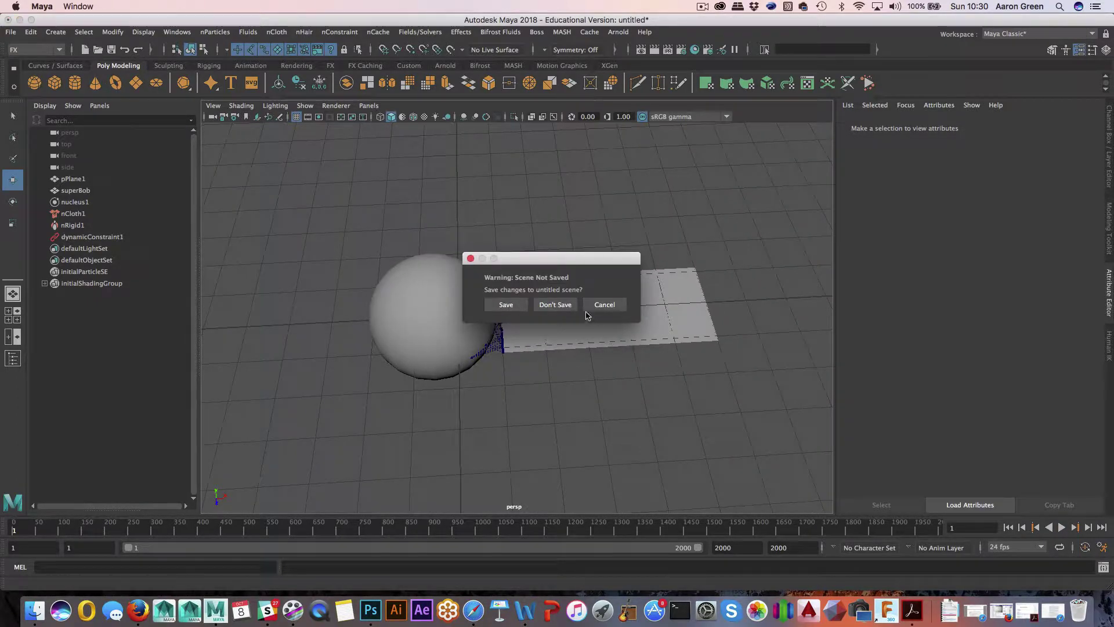
left_click(556, 305)
left_click_drag(624, 351, 517, 361, "alt")
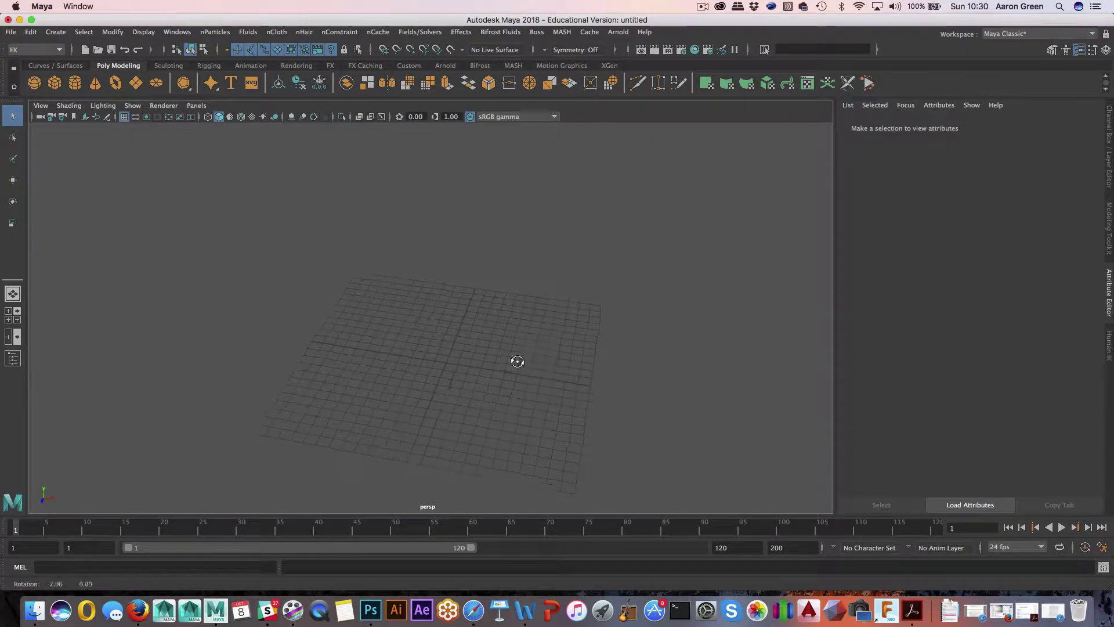
left_click(55, 32)
mouse_move(101, 88)
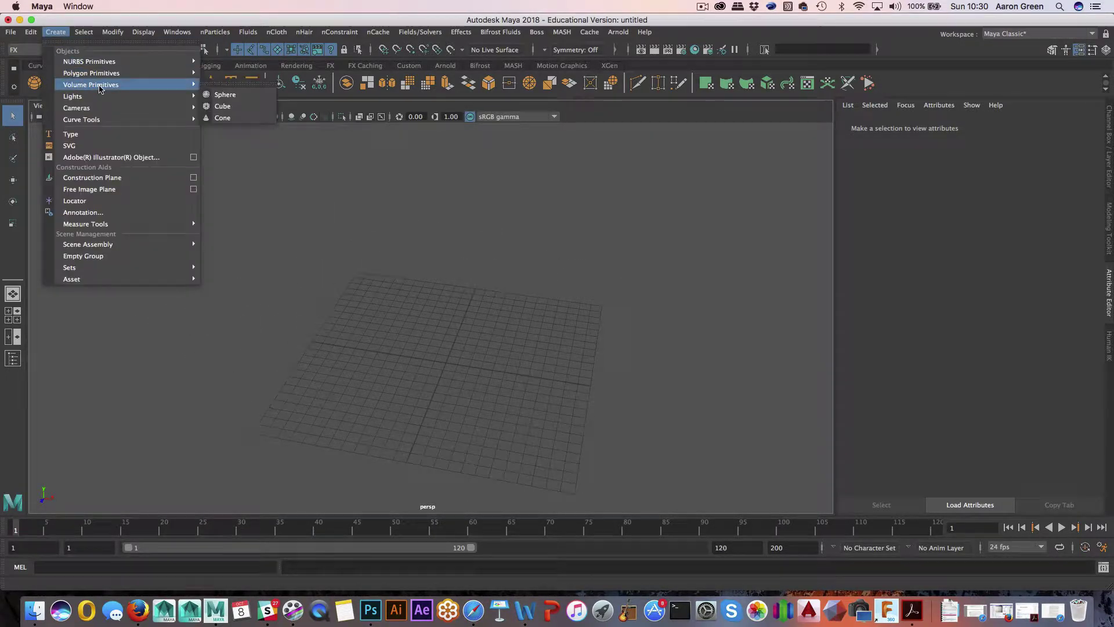
mouse_move(145, 73)
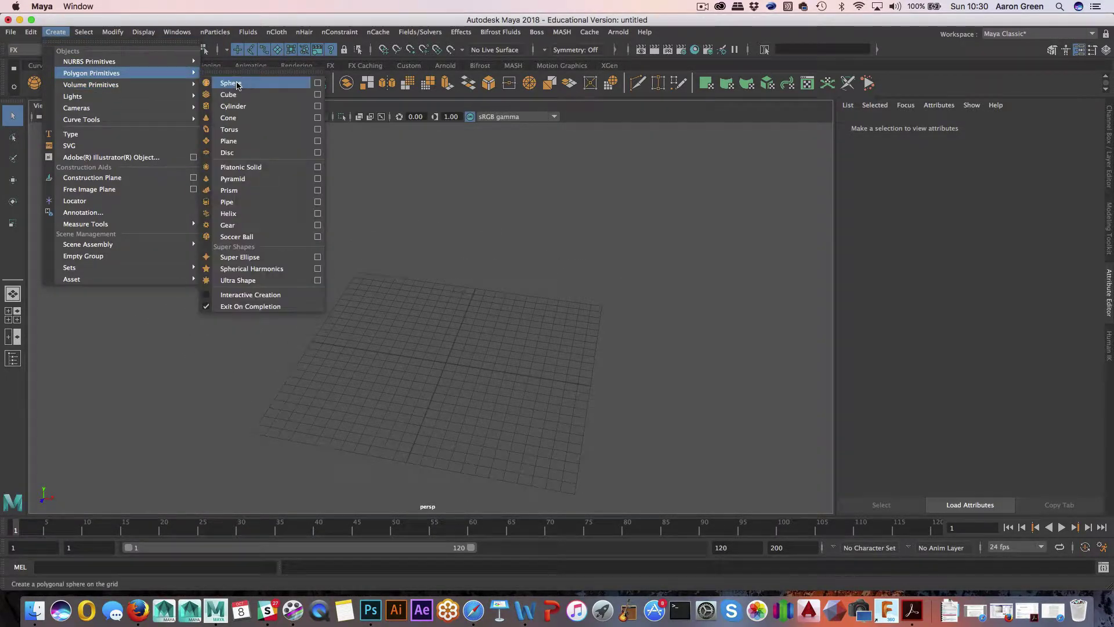
left_click(259, 141)
Scale the plane to about 22.76 in X and 4.99 in Y and Z, with 50 width and 50 height subdivisions.
key("r")
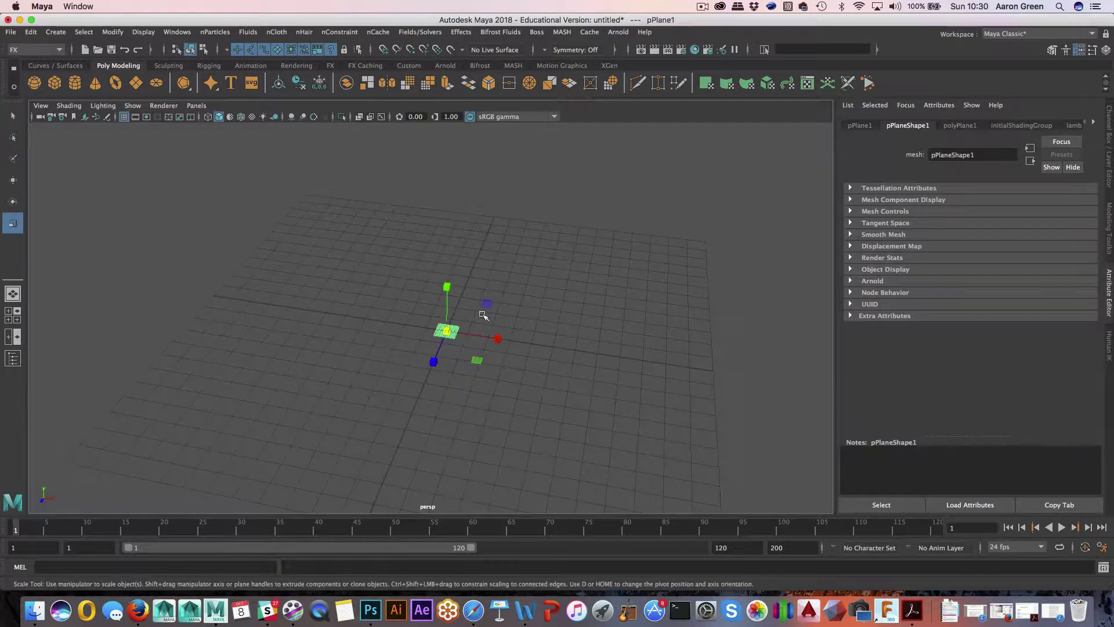
left_click_drag(497, 340, 560, 356)
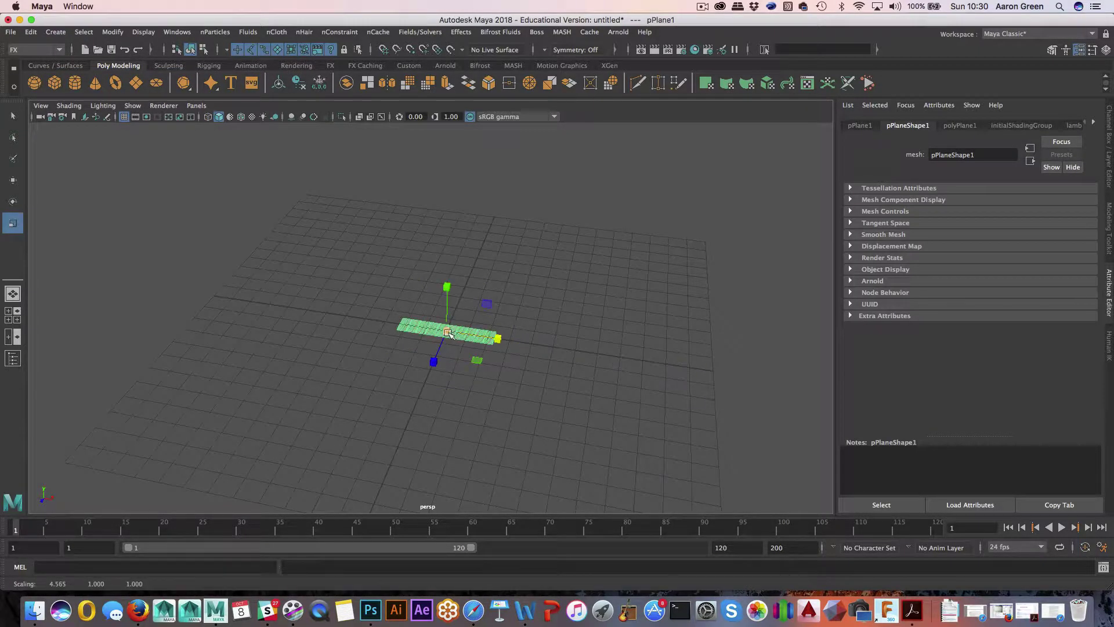
left_click_drag(449, 334, 713, 342)
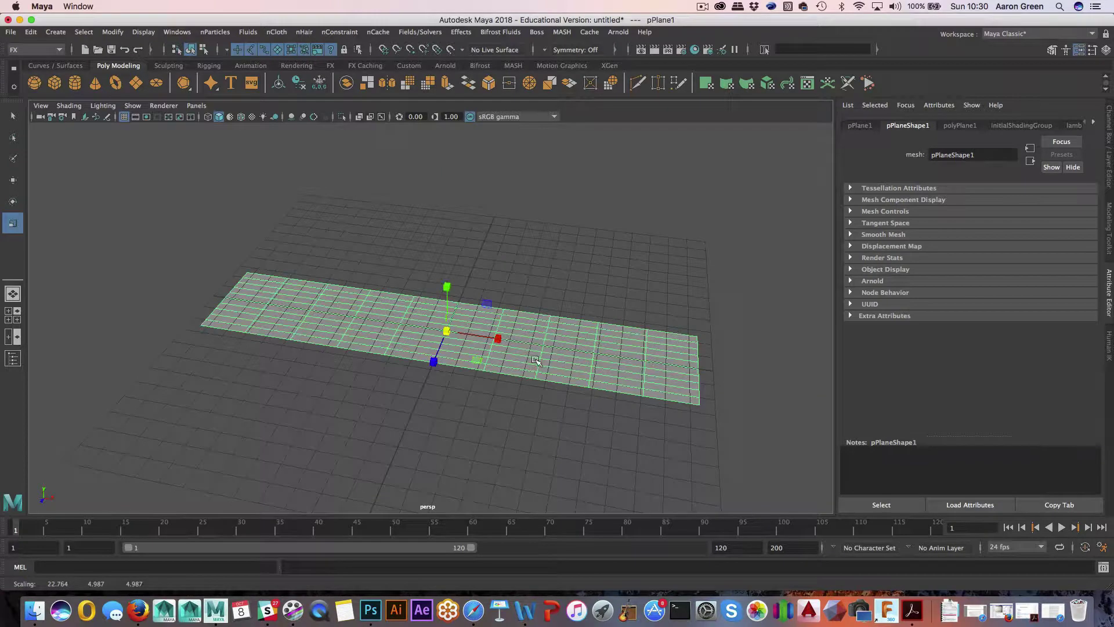
left_click(1109, 151)
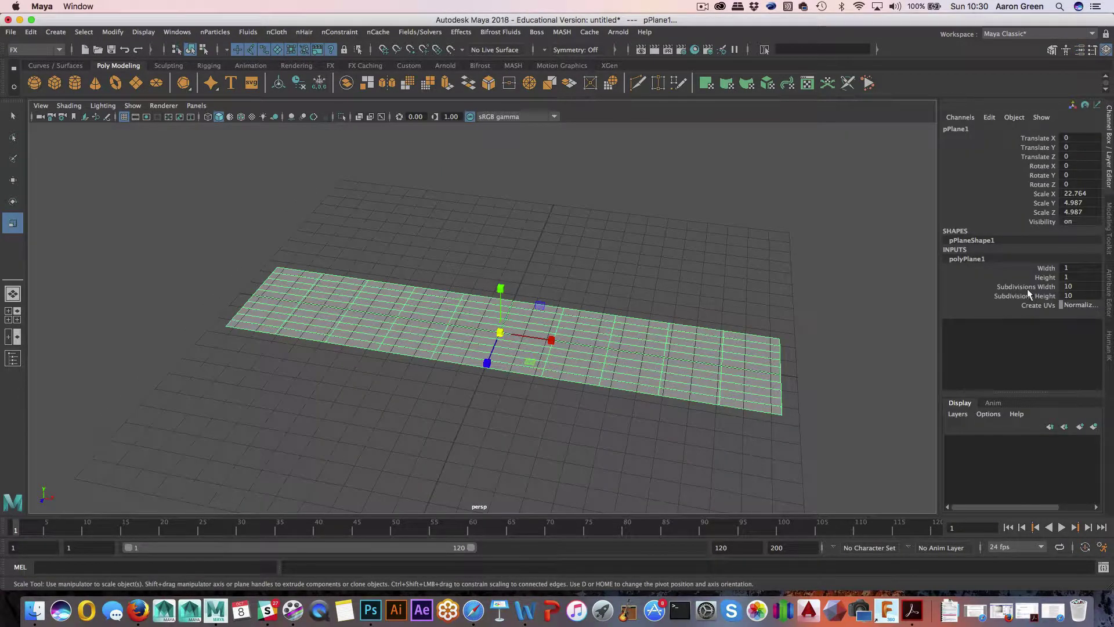
left_click_drag(1029, 294, 1027, 286)
Select the vertices along the plane's positive-X end and try to add a Transform Constraint to them.
mouse_move(639, 279)
middle_mouse_down()
mouse_move(882, 266)
mouse_move(781, 266)
mouse_move(740, 298)
mouse_move(641, 293)
middle_mouse_up()
right_click_drag(665, 242, 601, 244)
left_click_drag(641, 297, 709, 386)
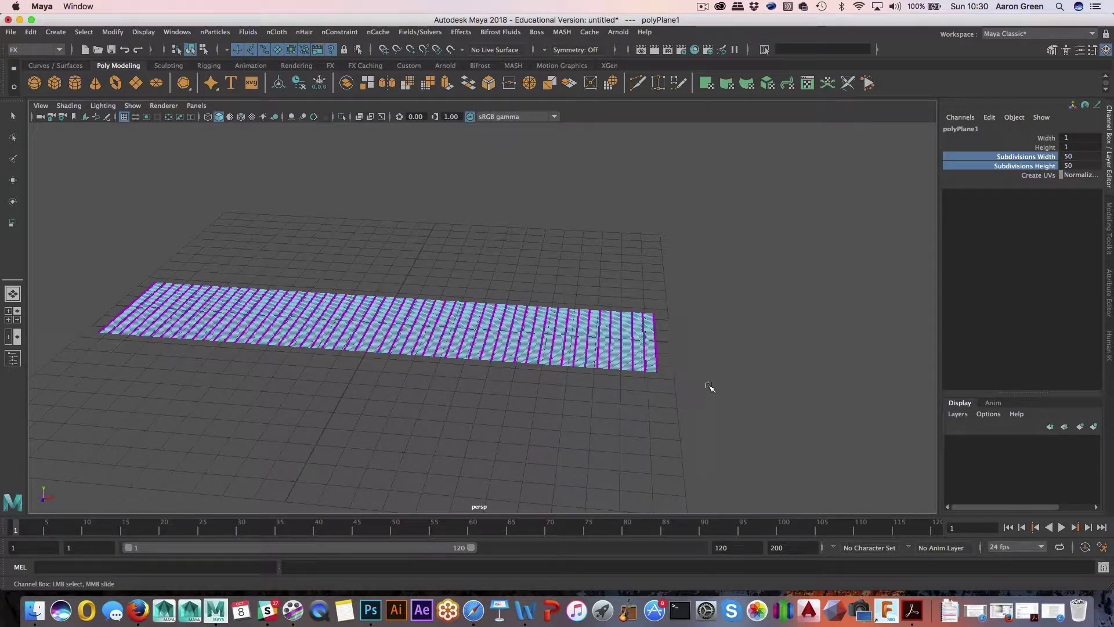
key("r")
left_click(339, 33)
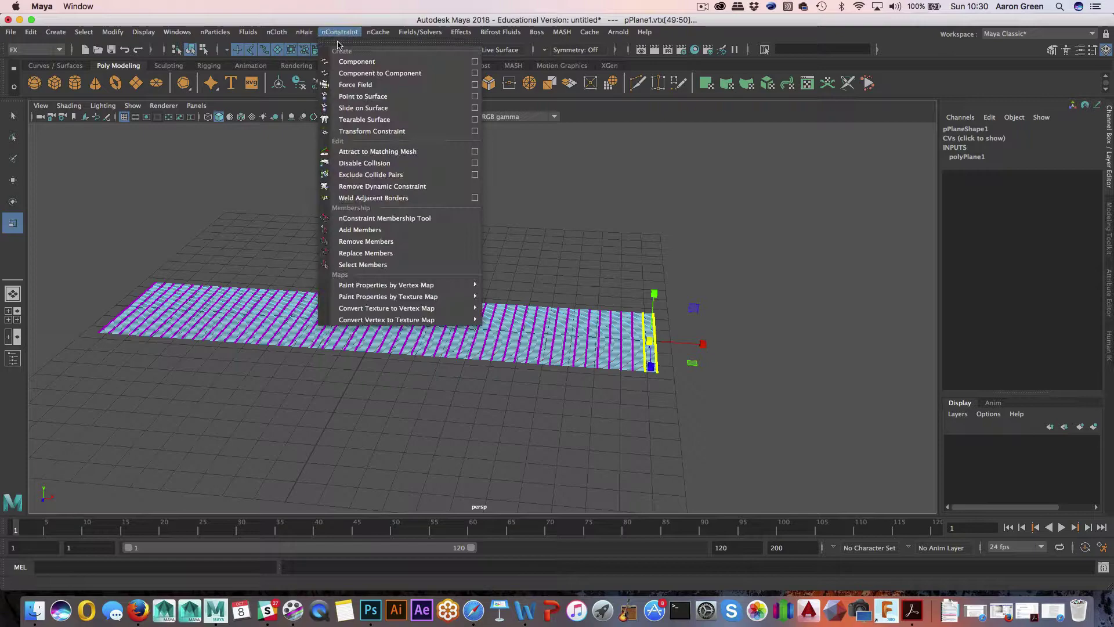
left_click(350, 130)
Select the end vertices on the plane's opposite short edge and try to apply a Transform Constraint there.
middle_click_drag(368, 154, 571, 157, "alt")
left_click_drag(377, 165, 366, 199, "alt")
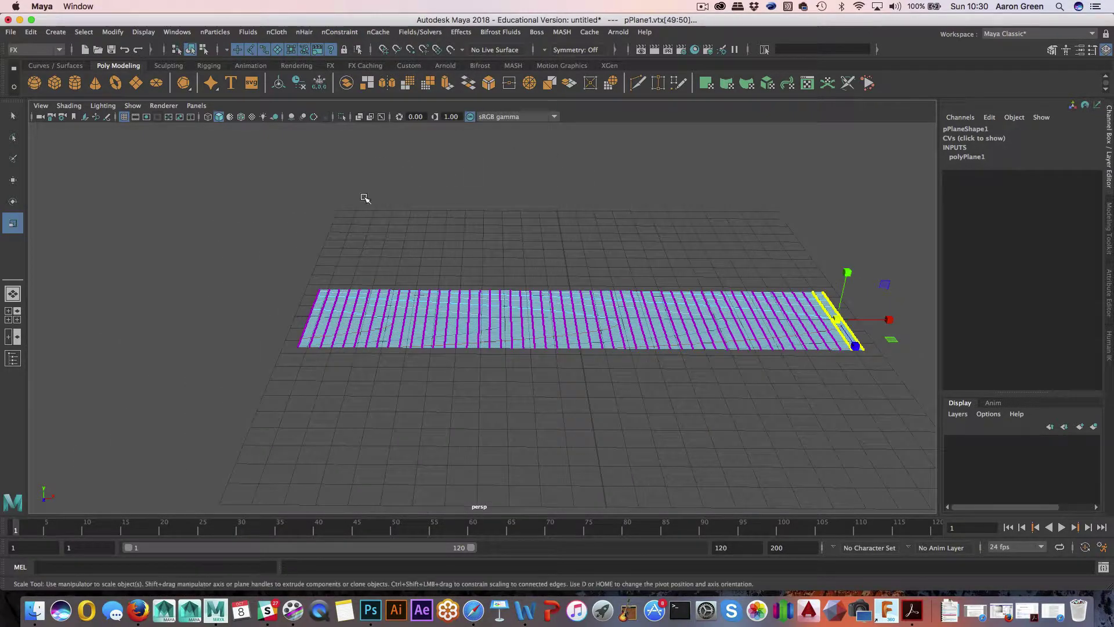
right_click_drag(323, 243, 265, 245)
middle_click_drag(265, 245, 323, 236, "alt")
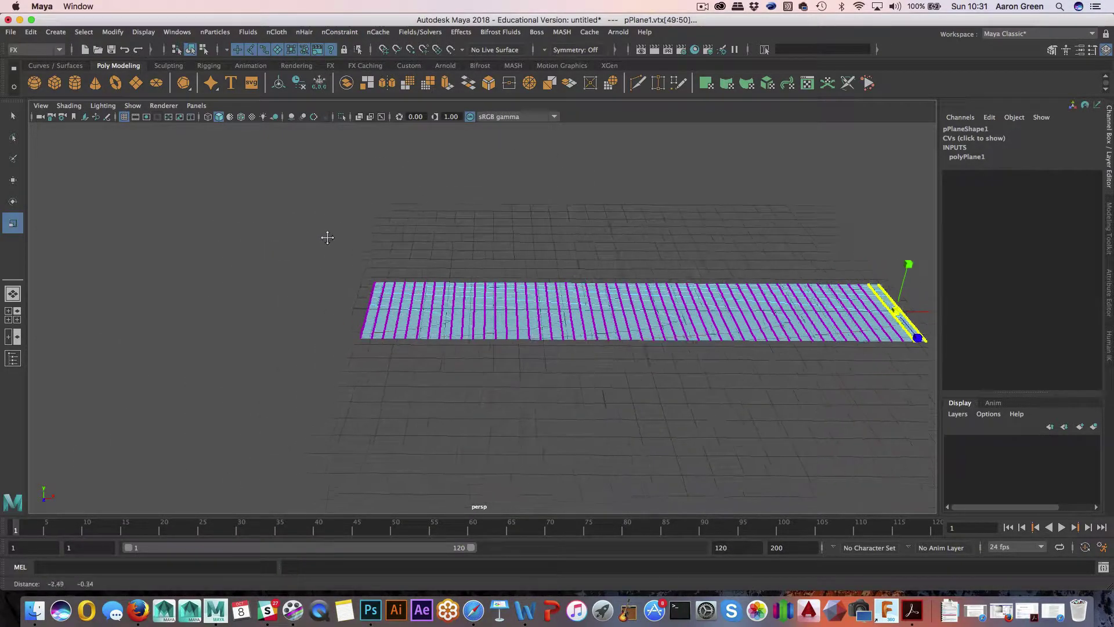
left_click_drag(323, 236, 381, 379, "alt")
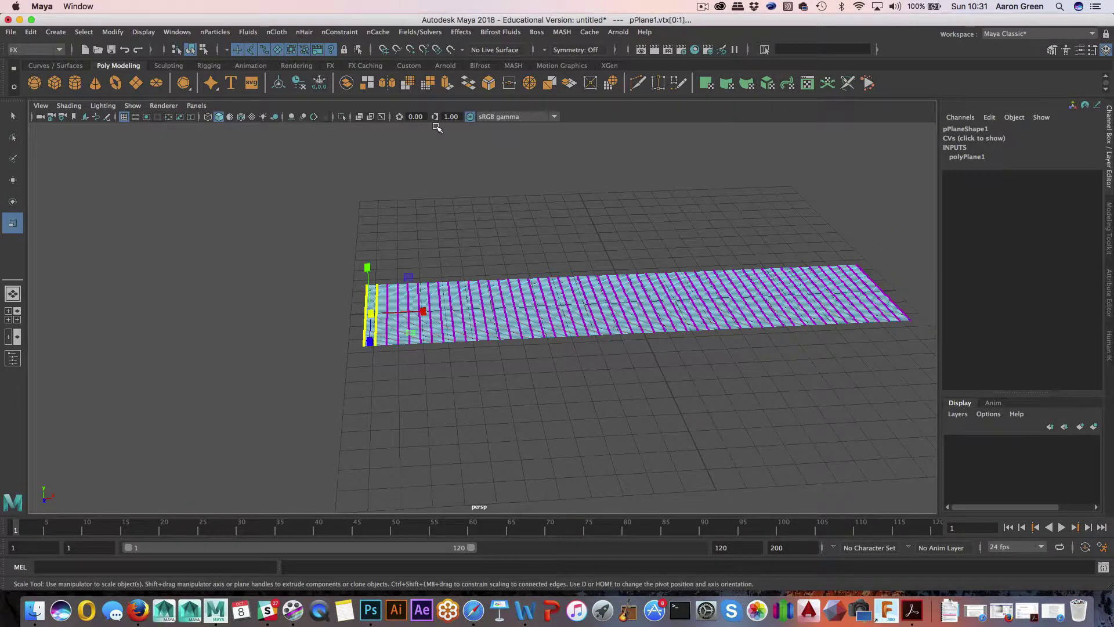
left_click(338, 32)
left_click(365, 131)
Clear the selection, play the timeline to test the plane's end constraints, and return to frame 1.
left_click_drag(365, 131, 513, 241, "alt")
left_click(672, 403)
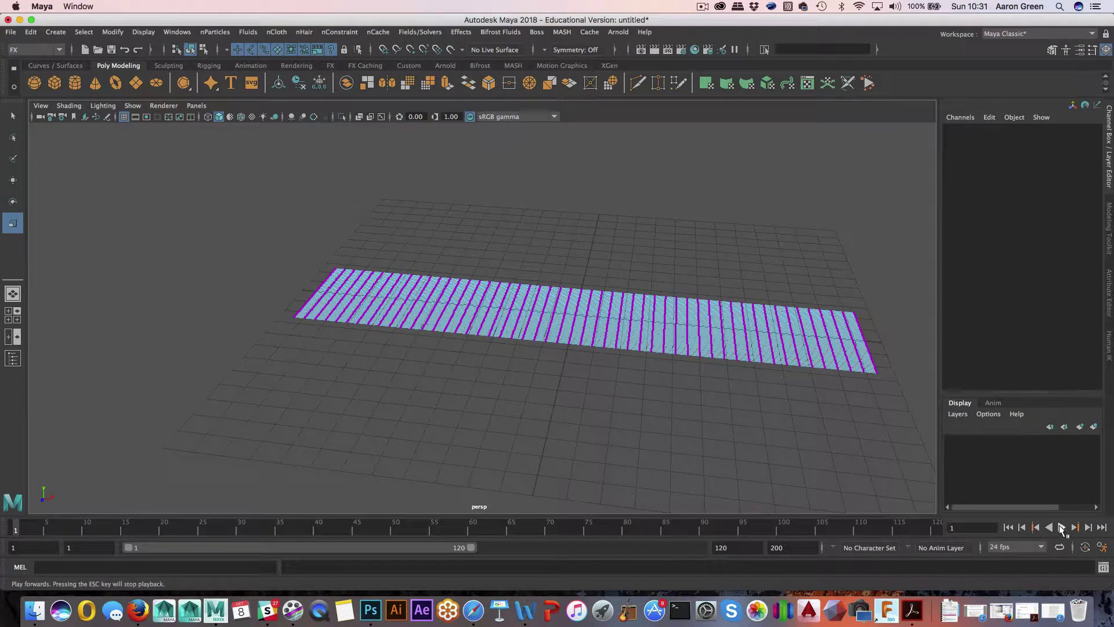
left_click(1061, 527)
left_click(1061, 527)
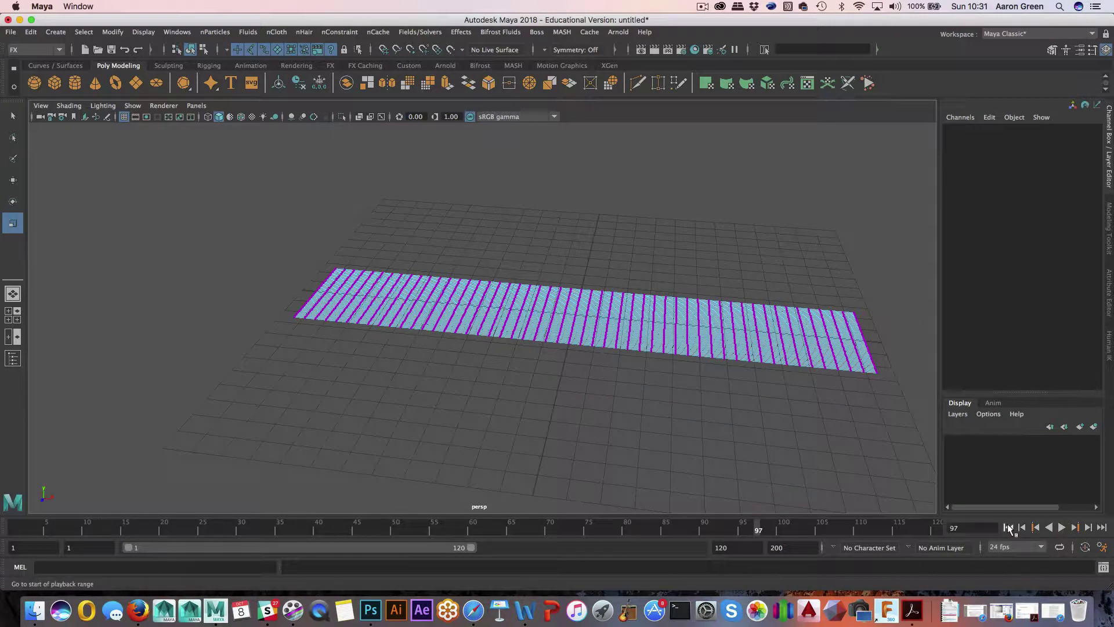
left_click(1007, 527)
Switch the plane back to object mode and convert it to an nCloth.
left_click_drag(712, 402, 659, 377, "alt")
left_click(673, 323)
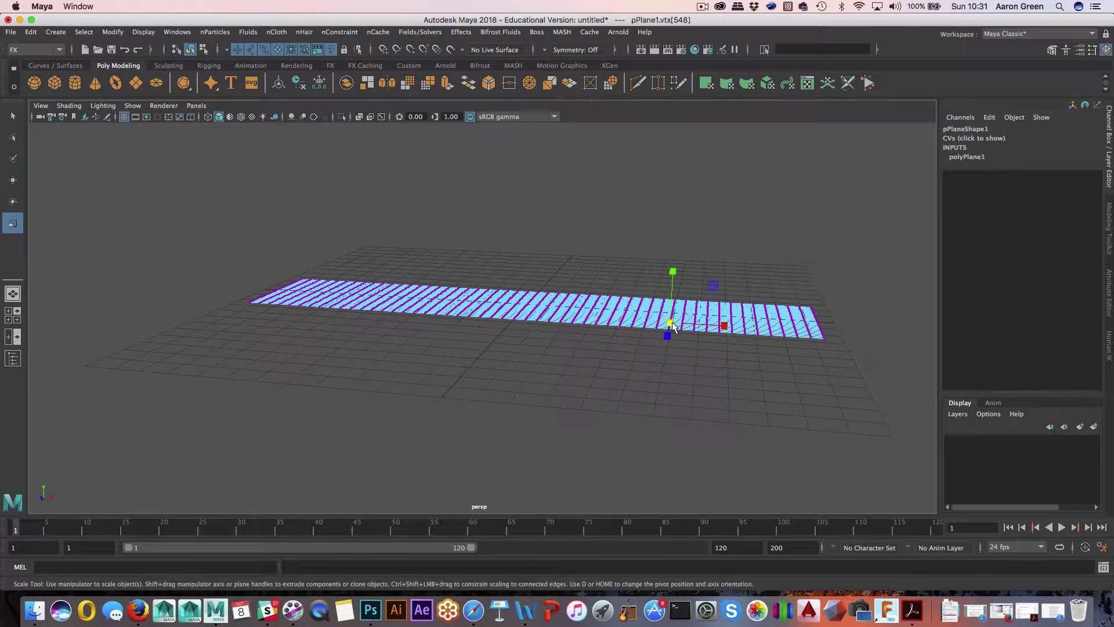
right_click_drag(613, 312, 667, 226)
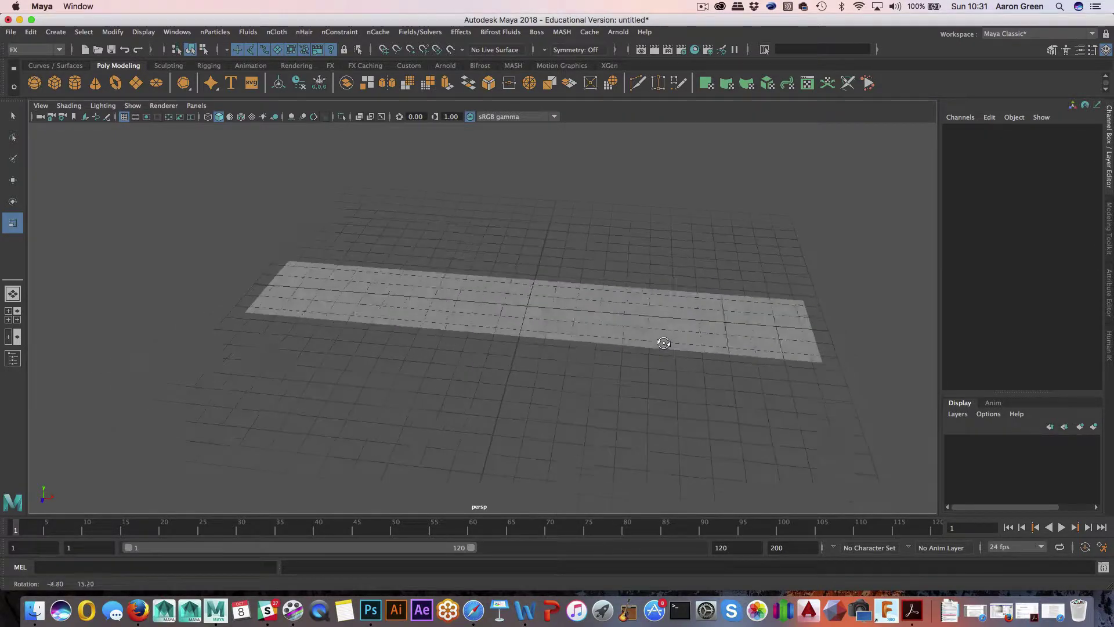
left_click(711, 318)
left_click(276, 32)
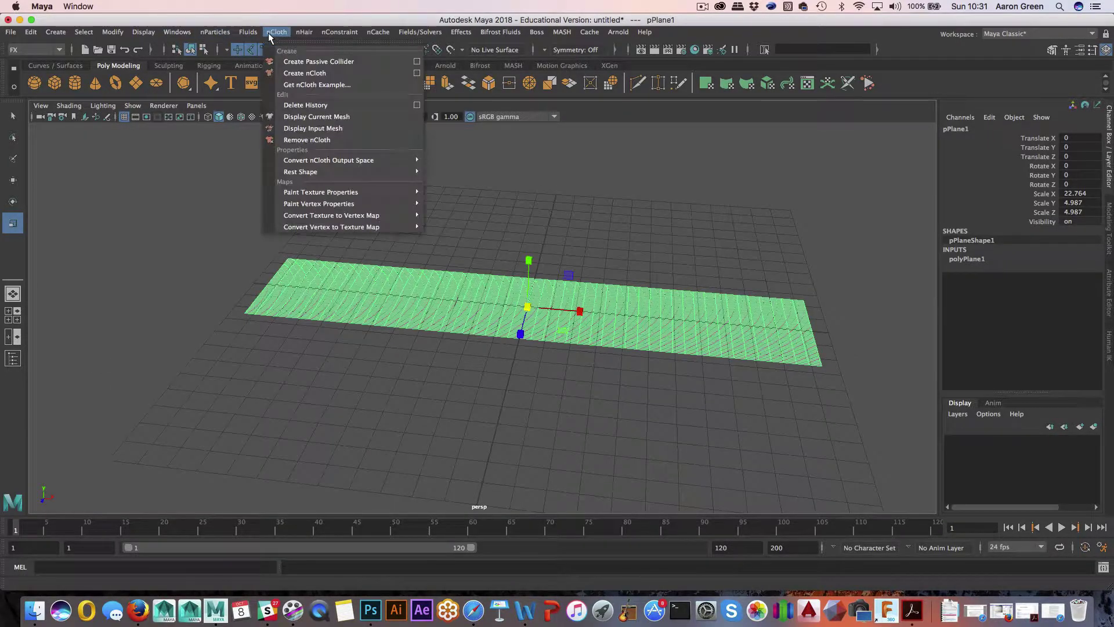
left_click(300, 73)
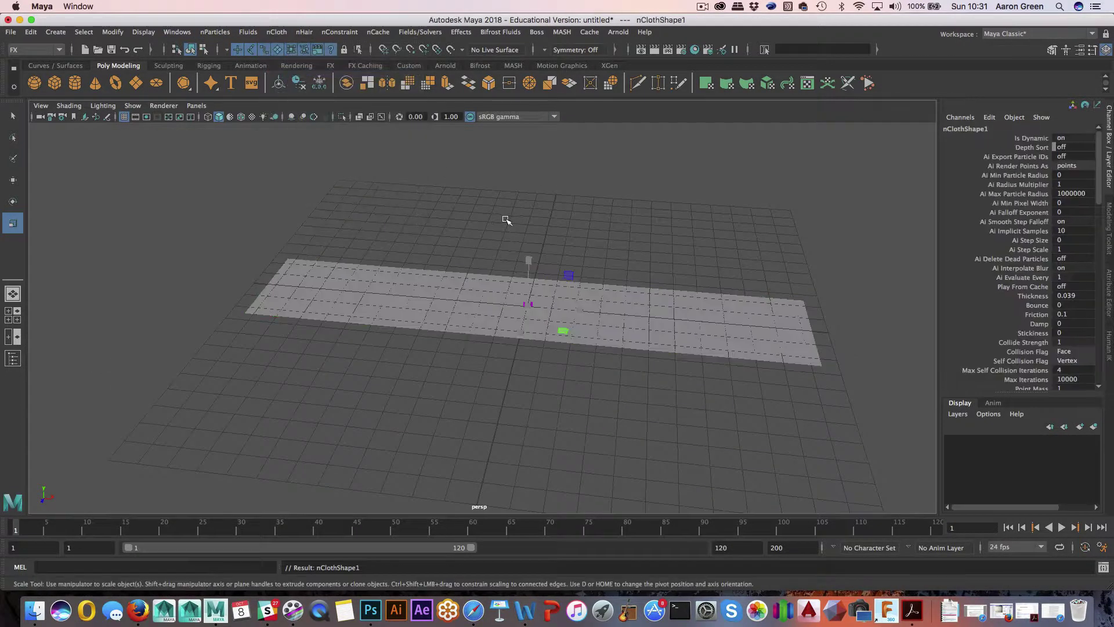
Select the two rows of vertices at the cloth plane's positive-X end and add a Transform Constraint to them.
middle_click_drag(508, 219, 406, 204, "alt")
left_click(725, 317)
right_click_drag(725, 317, 660, 243)
middle_click_drag(655, 262, 566, 258, "alt")
left_click_drag(600, 272, 590, 274, "alt")
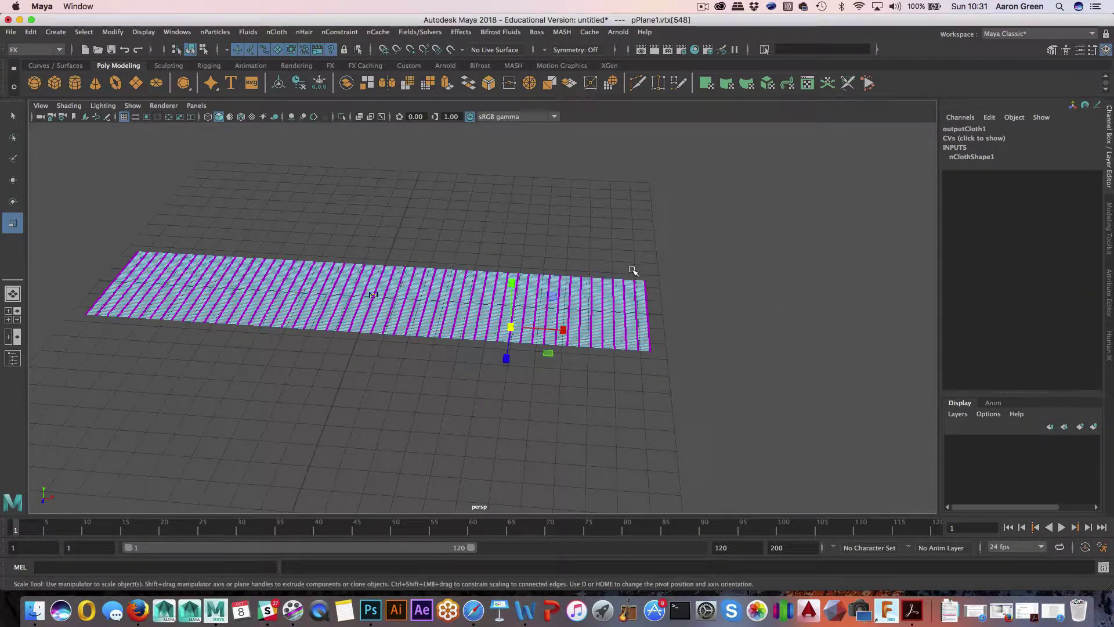
left_click_drag(694, 364, 626, 264)
left_click(339, 32)
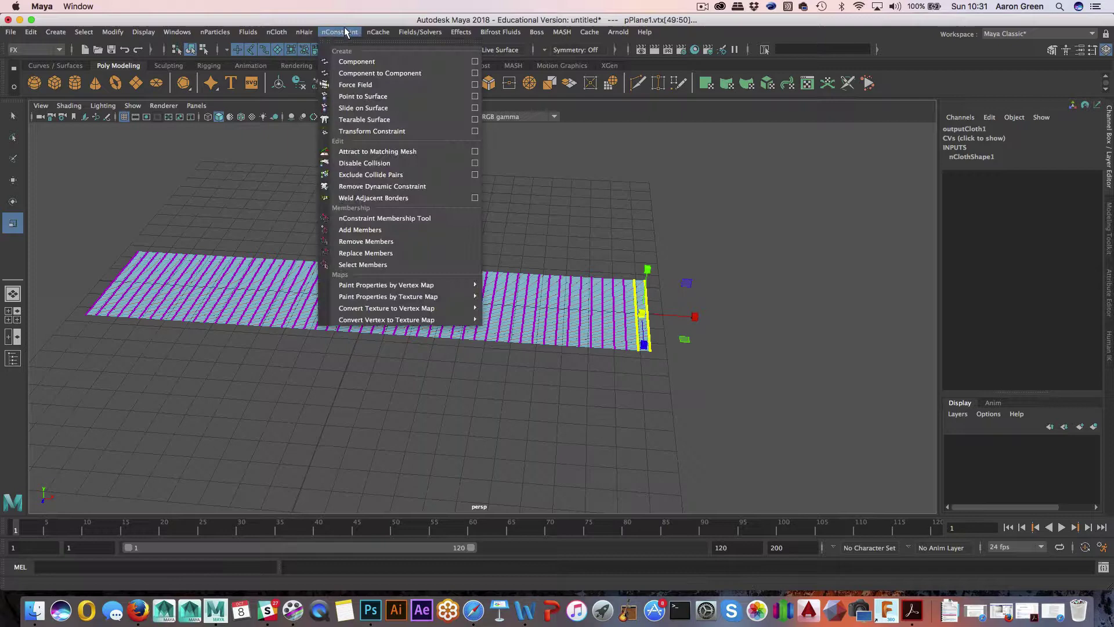
left_click(364, 131)
Select the two rows of vertices at the cloth plane's negative-X end and pin them with a Transform Constraint.
middle_click_drag(361, 168, 435, 190, "alt")
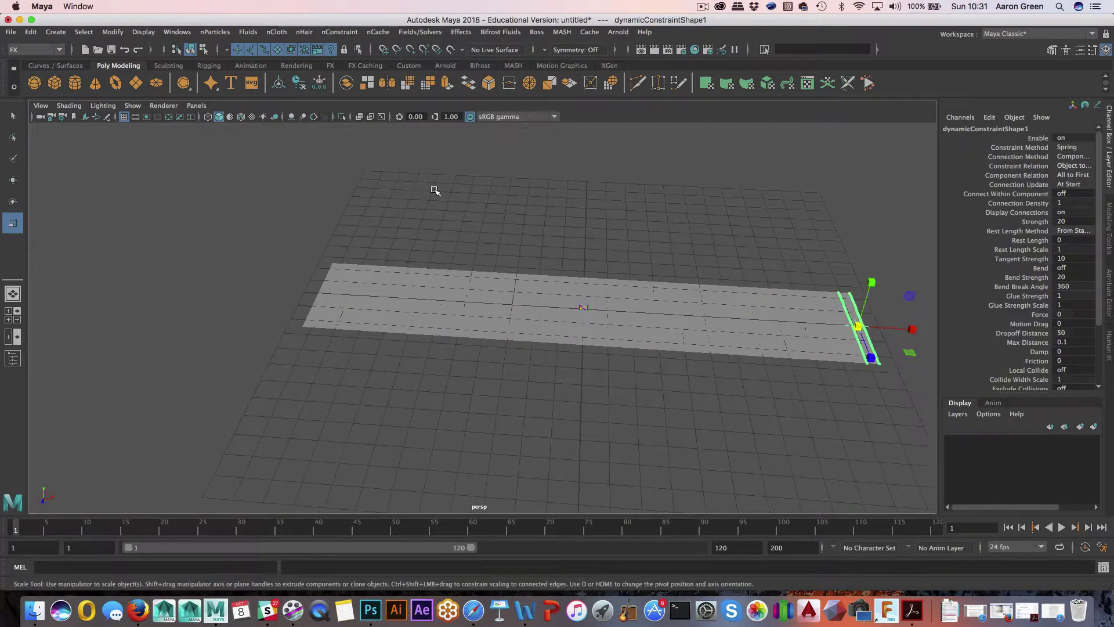
left_click_drag(374, 203, 406, 207, "alt")
left_click(348, 295)
right_click_drag(349, 290, 290, 256)
left_click_drag(328, 384, 329, 384)
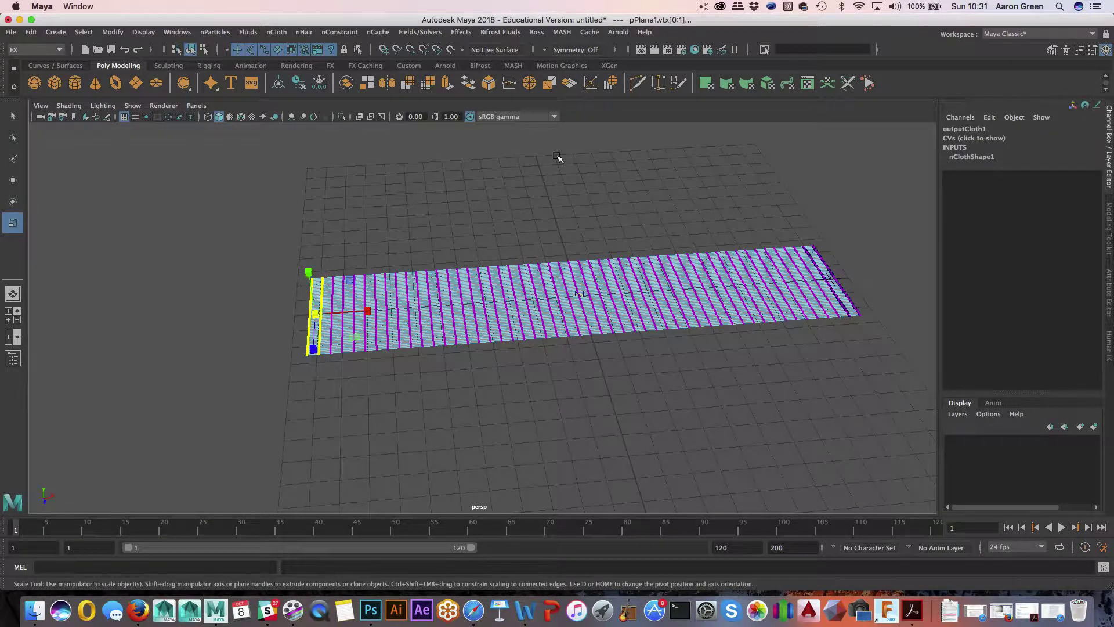
left_click(347, 33)
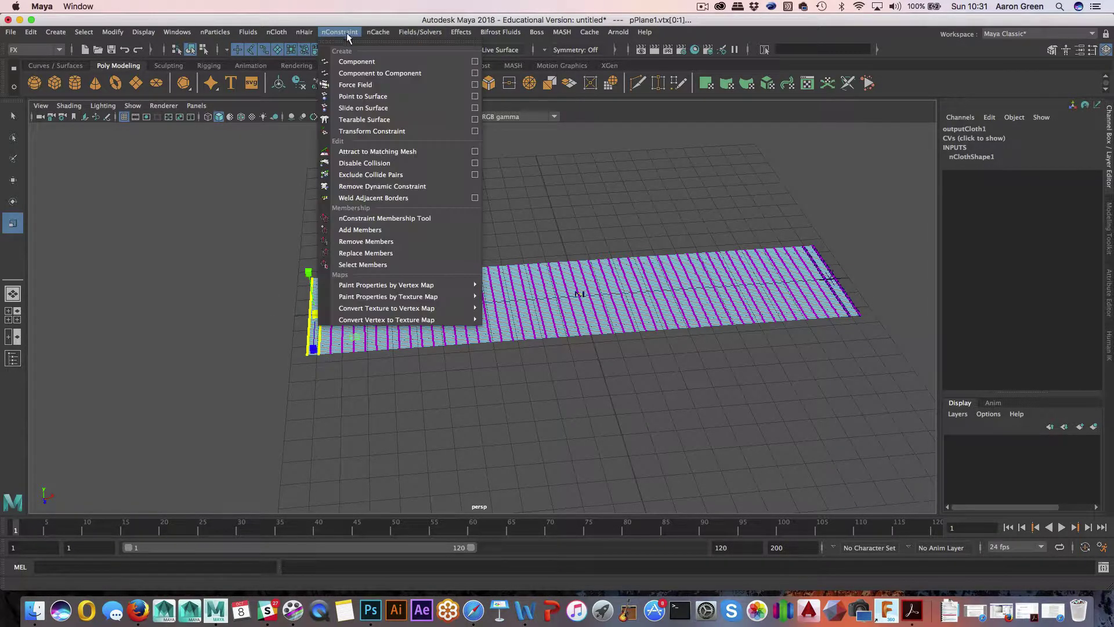
left_click(393, 133)
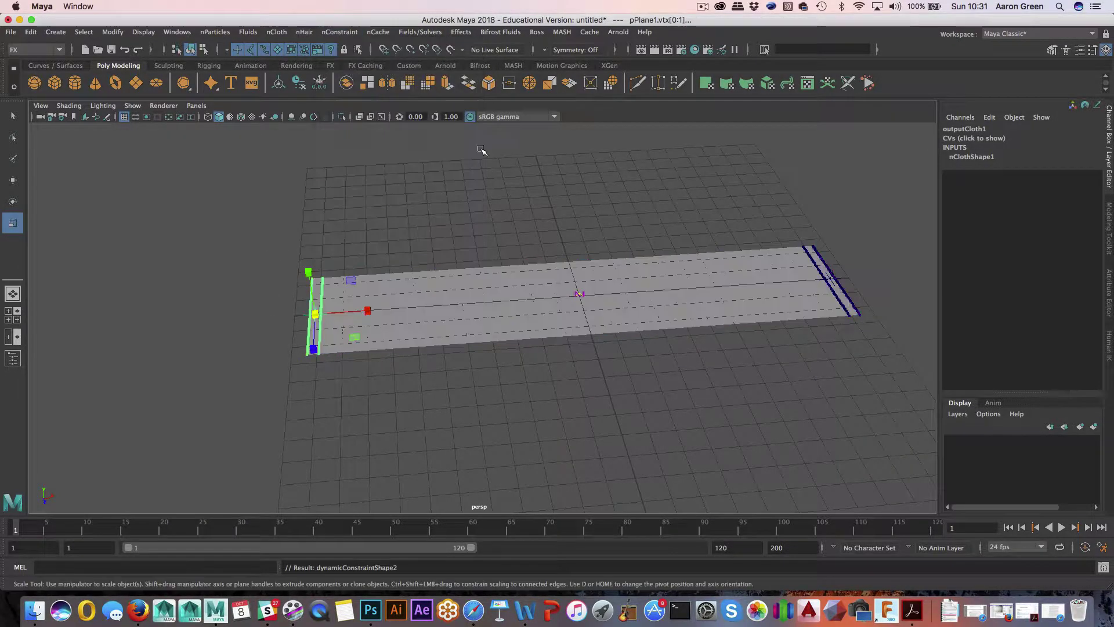
Play the simulation to test the strip held at both ends, then return to the first frame.
middle_click_drag(489, 185, 418, 208, "alt")
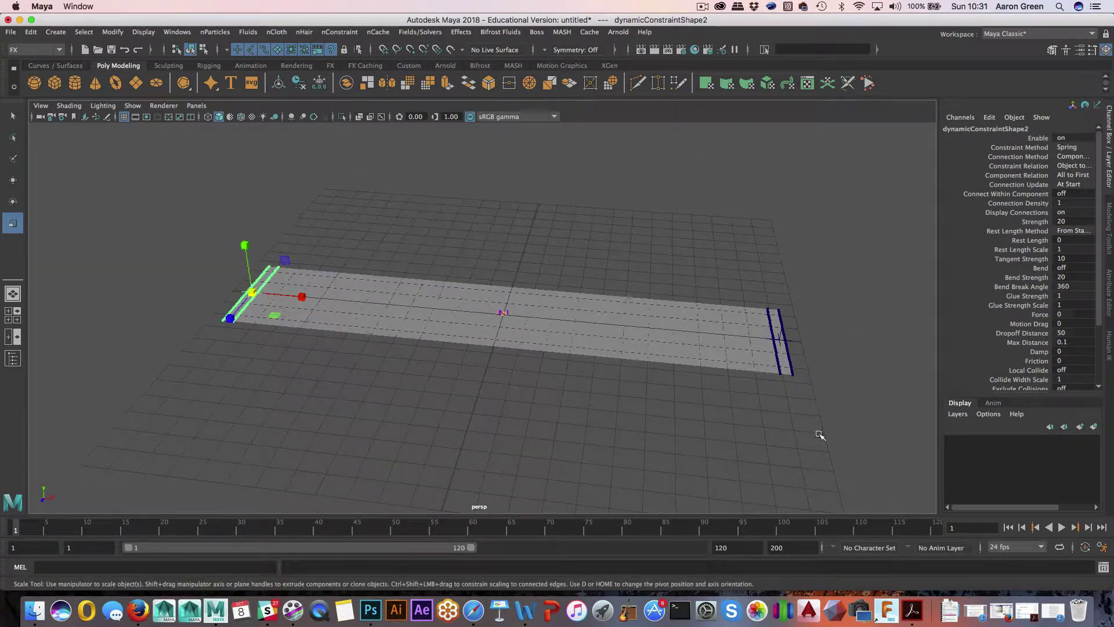
left_click(1061, 528)
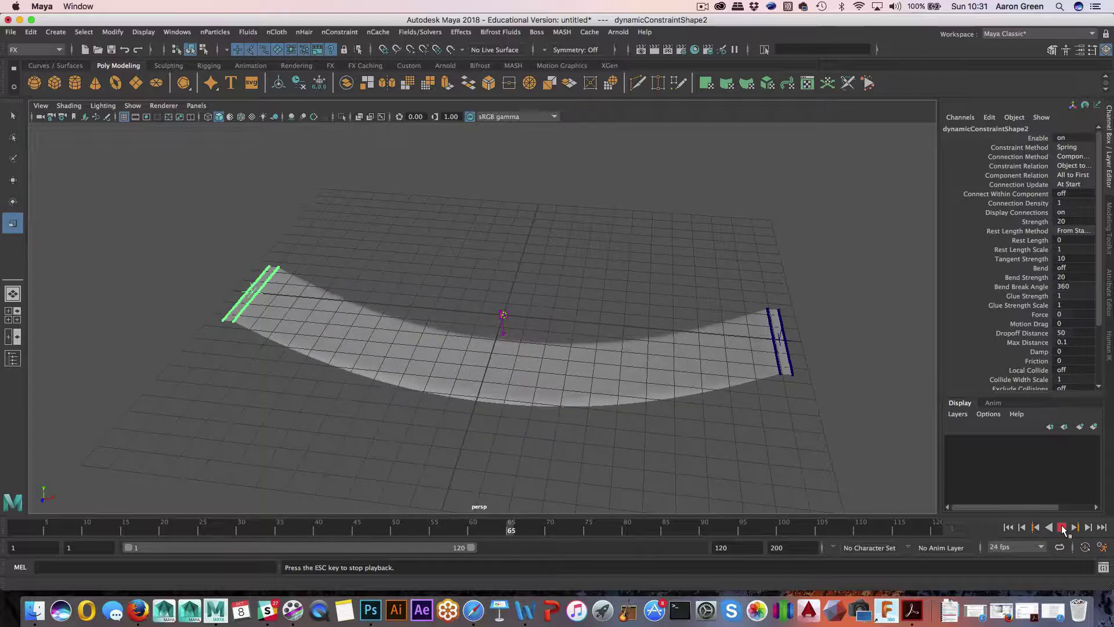
left_click(1062, 527)
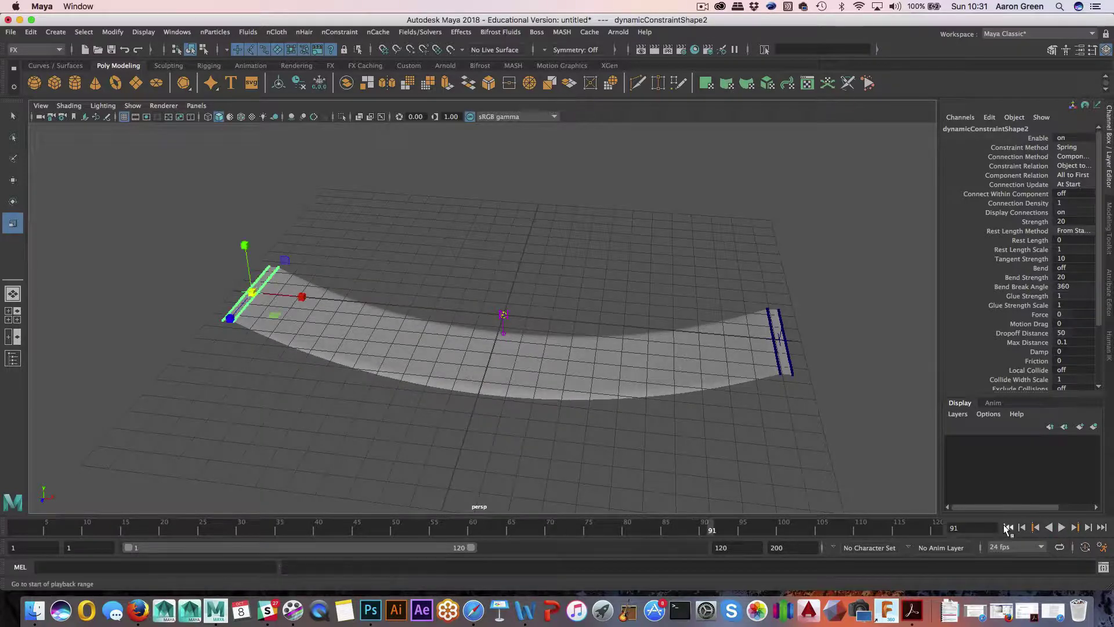
left_click(1007, 528)
Create a polygon sphere, raise it to Translate Y 3.688 above the strip and scale it uniformly to 0.445.
left_click_drag(667, 355, 685, 358, "alt")
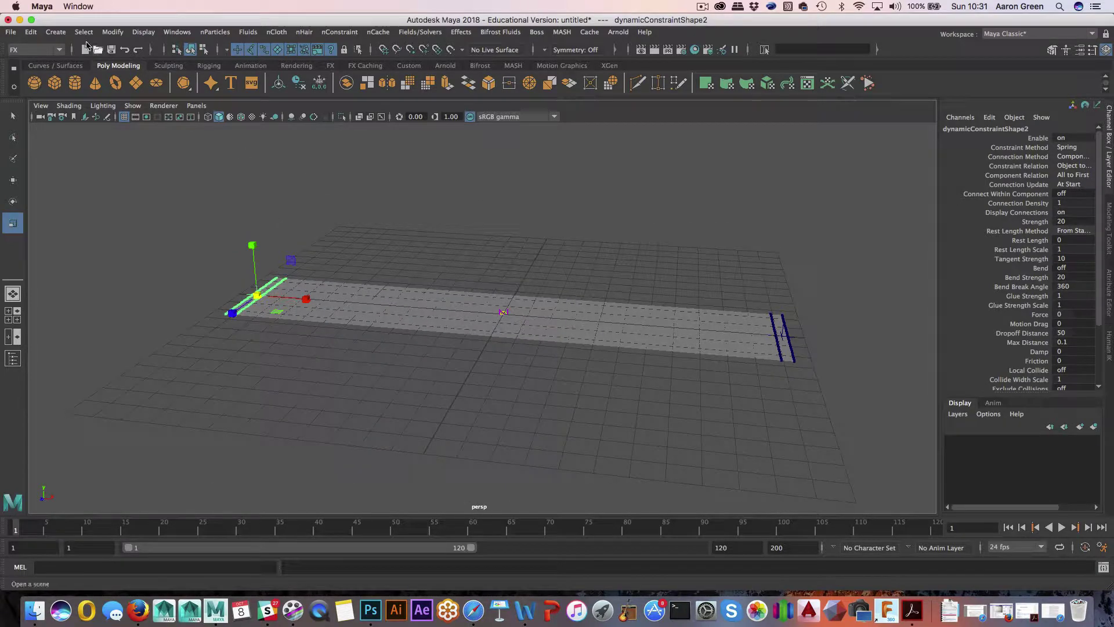
left_click(56, 32)
mouse_move(82, 73)
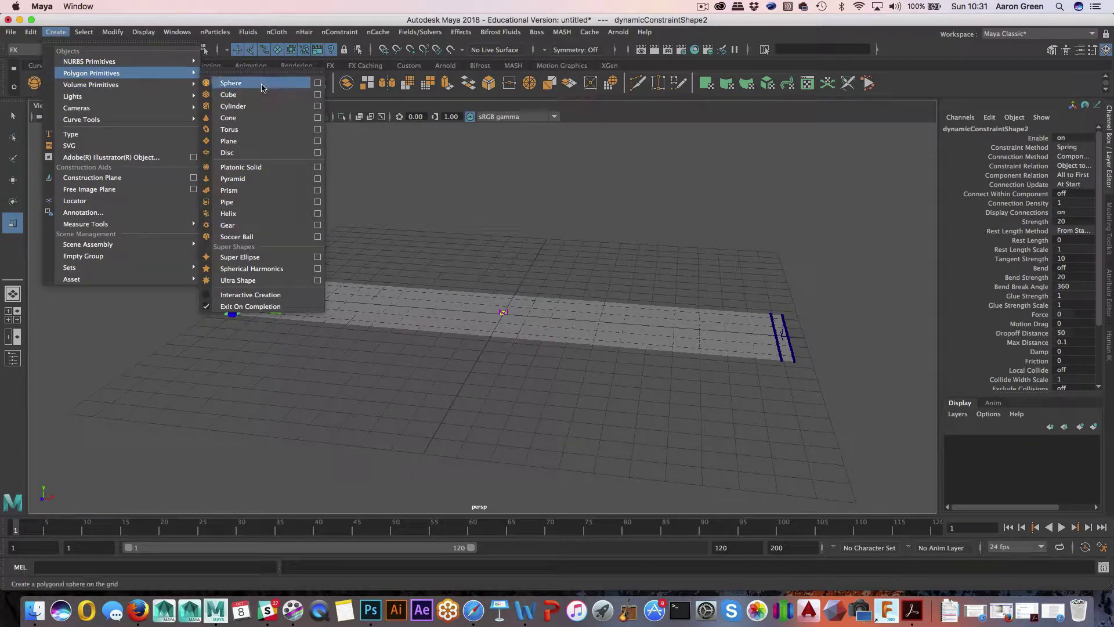
left_click(232, 82)
key("w")
left_click_drag(498, 313, 462, 232)
key("e")
key("r")
key("w")
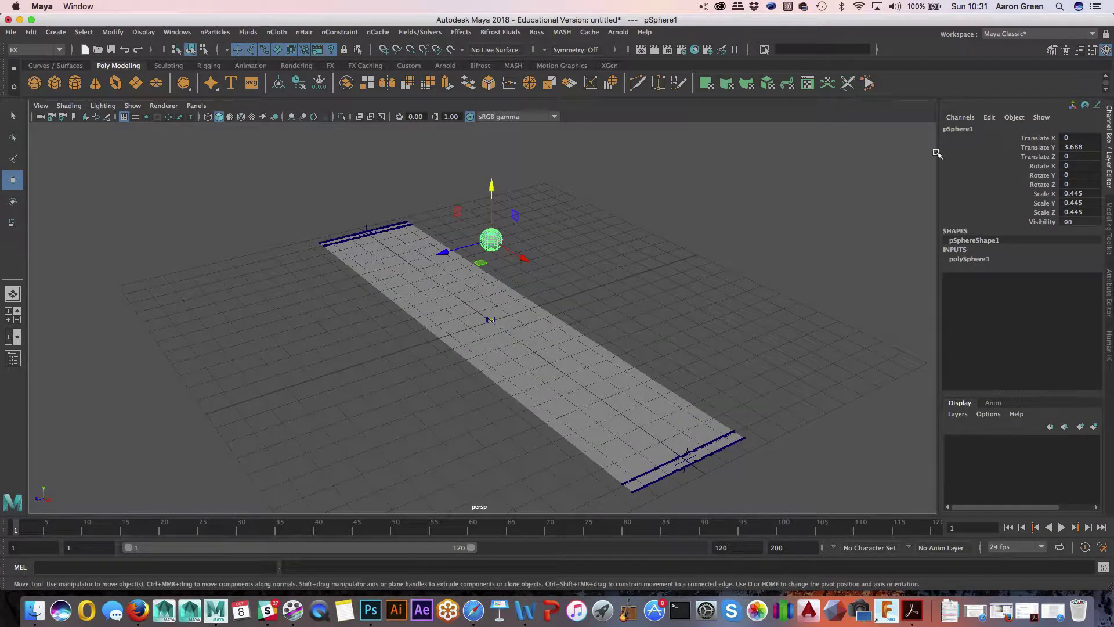
Rename the sphere as bob.
double_click(960, 129)
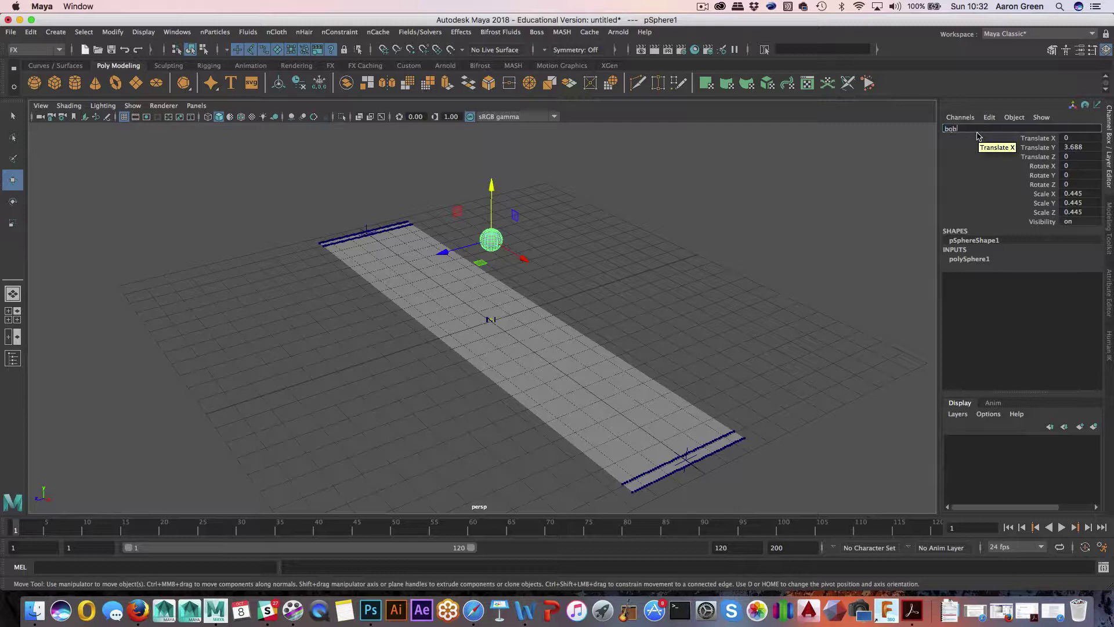
type("bob")
key("Return")
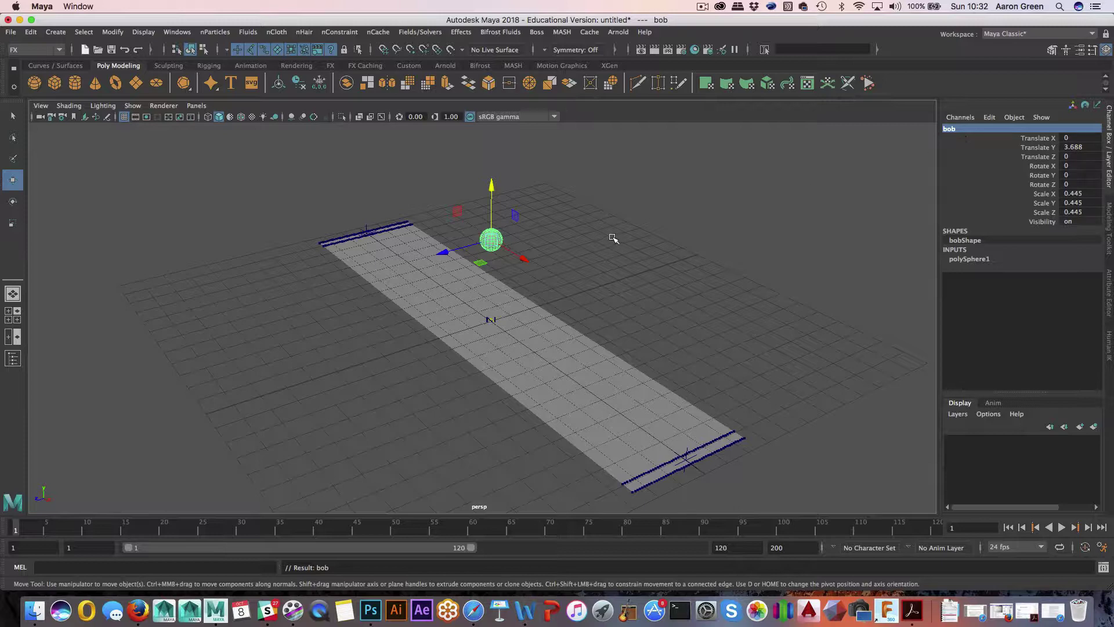
Deselect the sphere, play the simulation with it above the strip, and return to the first frame.
left_click(547, 224)
mouse_move(547, 224)
left_mouse_down("alt")
mouse_move(579, 219)
mouse_move(552, 224)
mouse_move(561, 228)
left_mouse_up("alt")
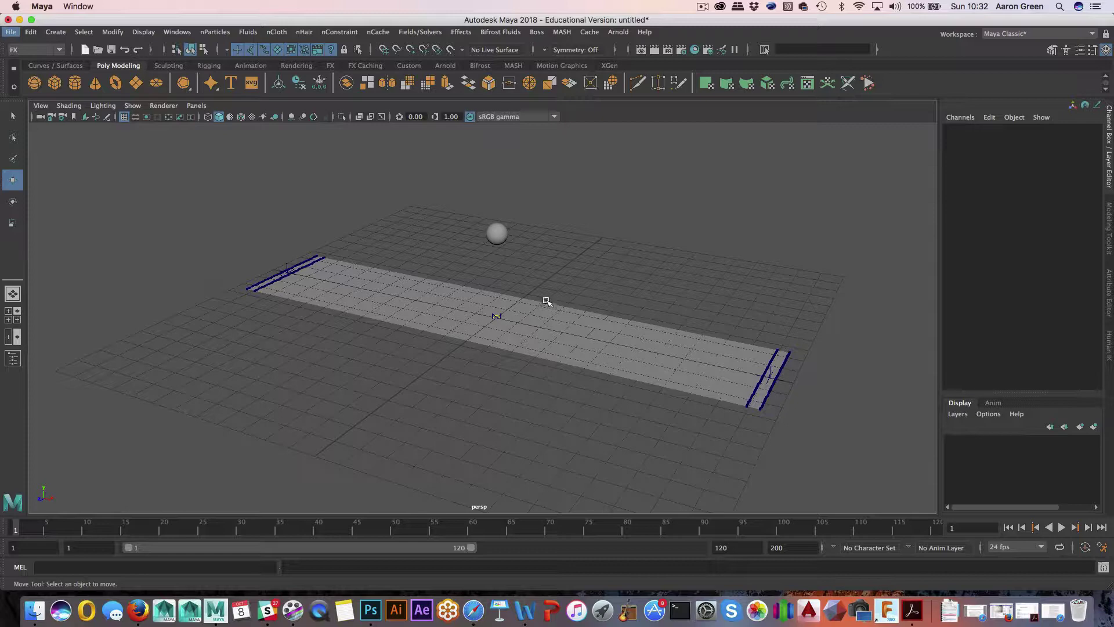
mouse_move(597, 274)
left_mouse_down("alt")
mouse_move(576, 273)
mouse_move(617, 278)
left_mouse_up("alt")
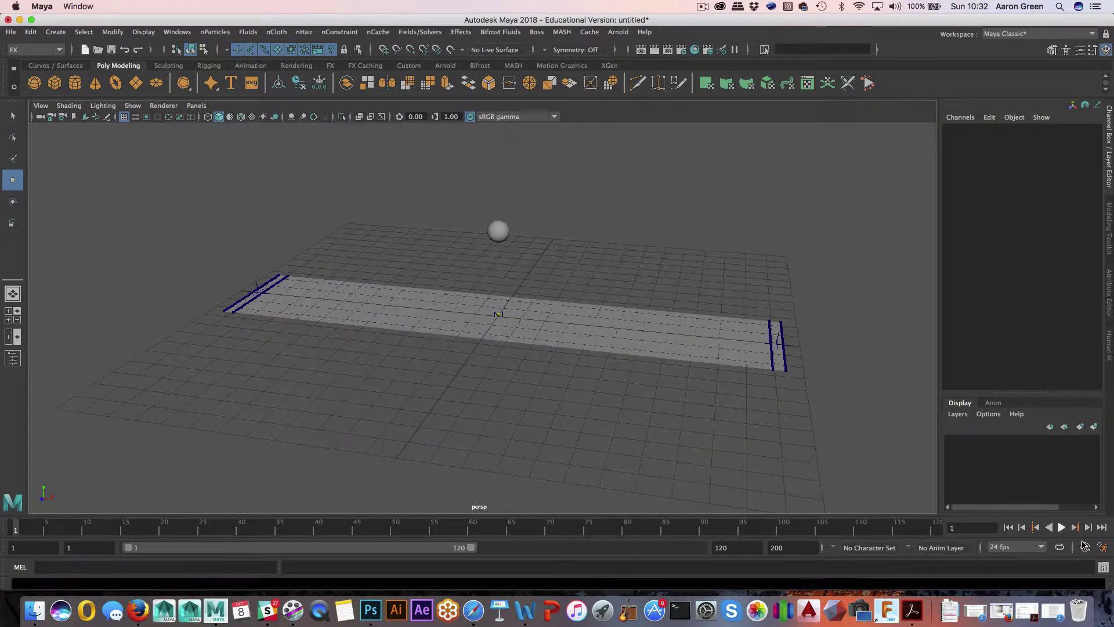
left_click(1061, 527)
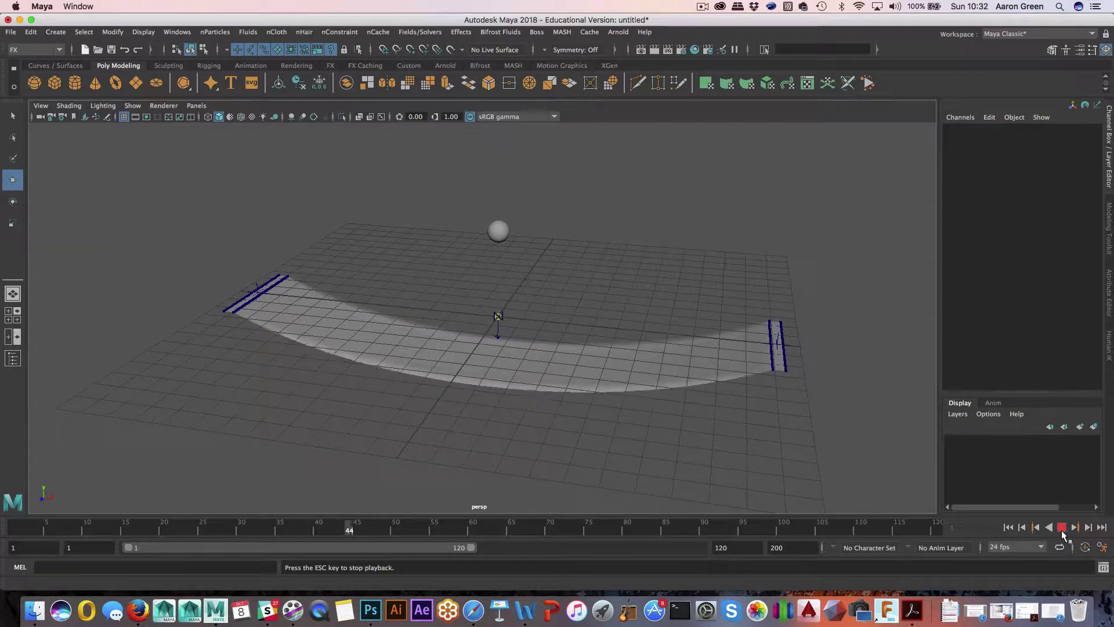
left_click(1061, 529)
left_click(1009, 528)
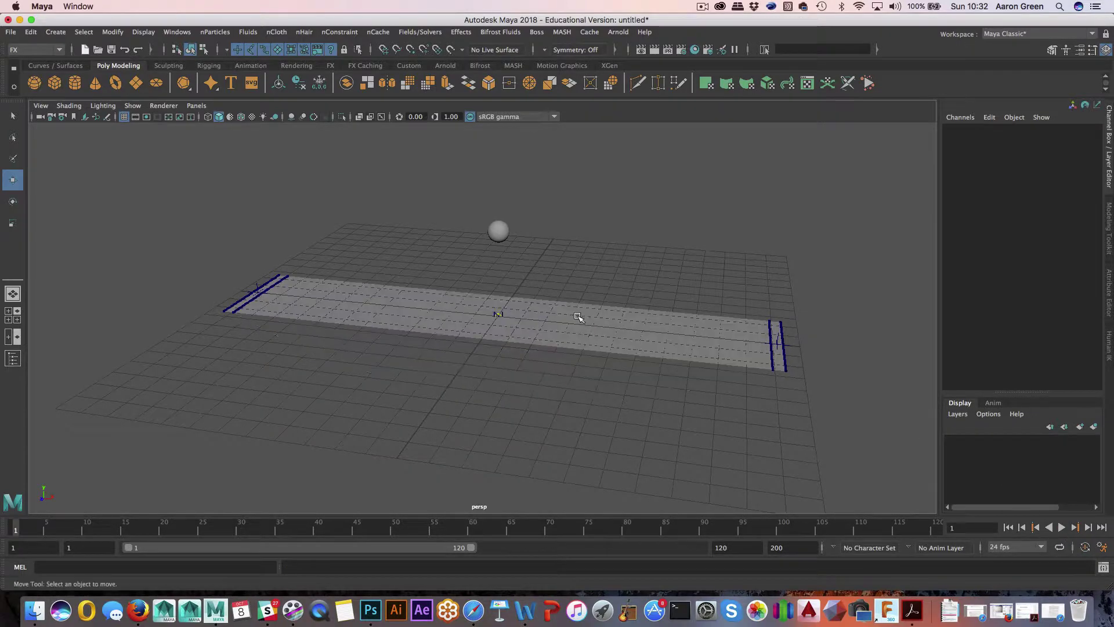
Select the sphere above the strip and convert it to an nCloth.
left_click(500, 233)
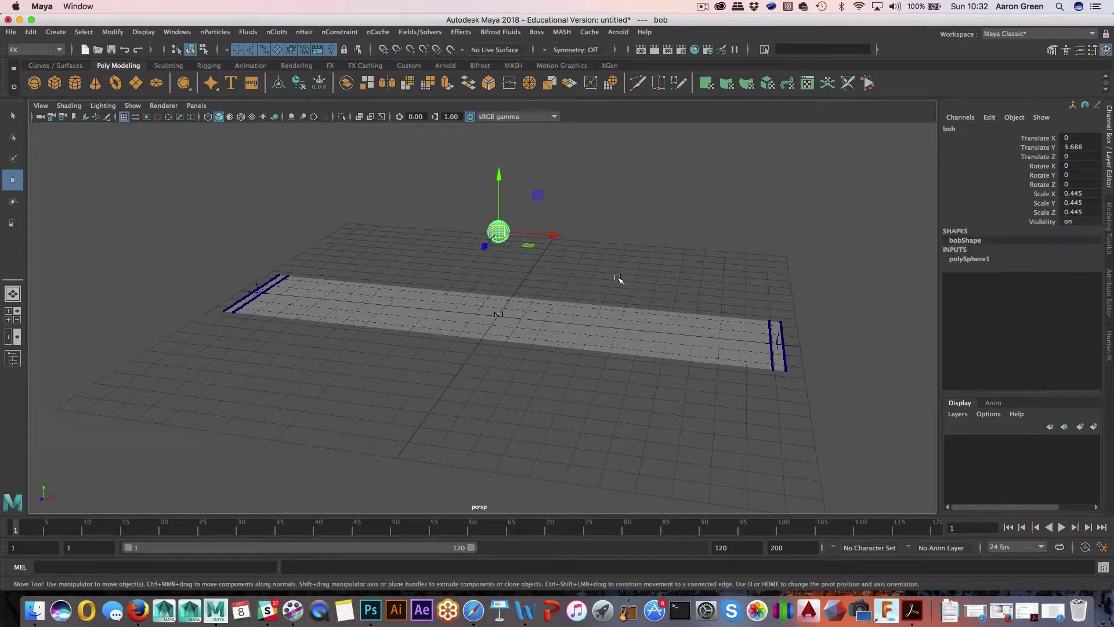
left_click(278, 32)
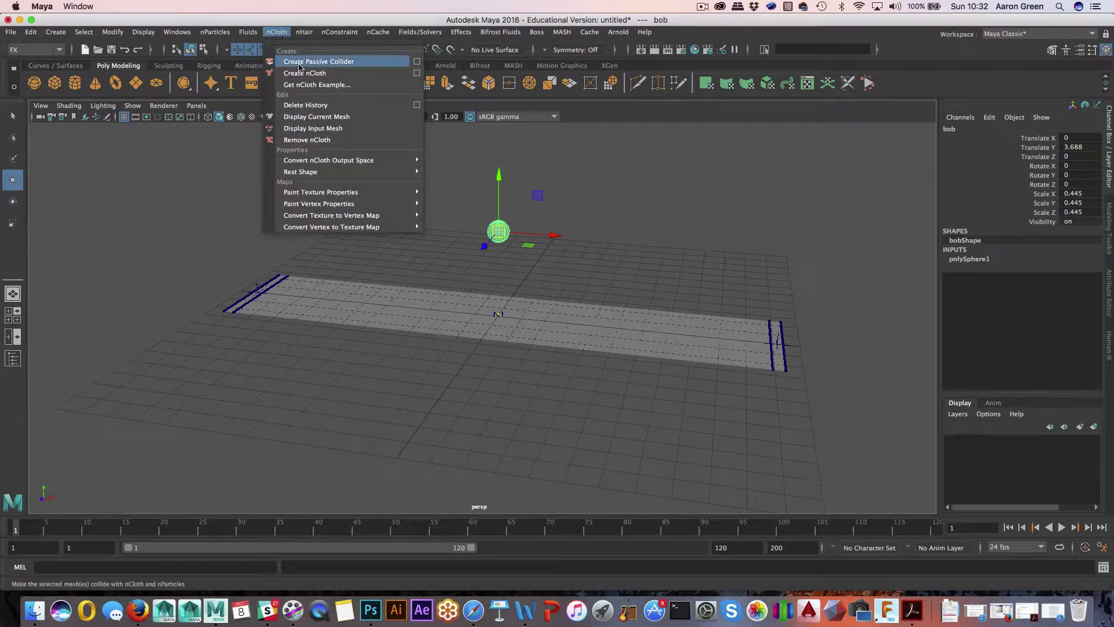
left_click(301, 63)
Play the simulation to about frame 40, examine up close how the sphere lands on the strip, and return to the first frame.
left_click_drag(358, 208, 351, 208, "alt")
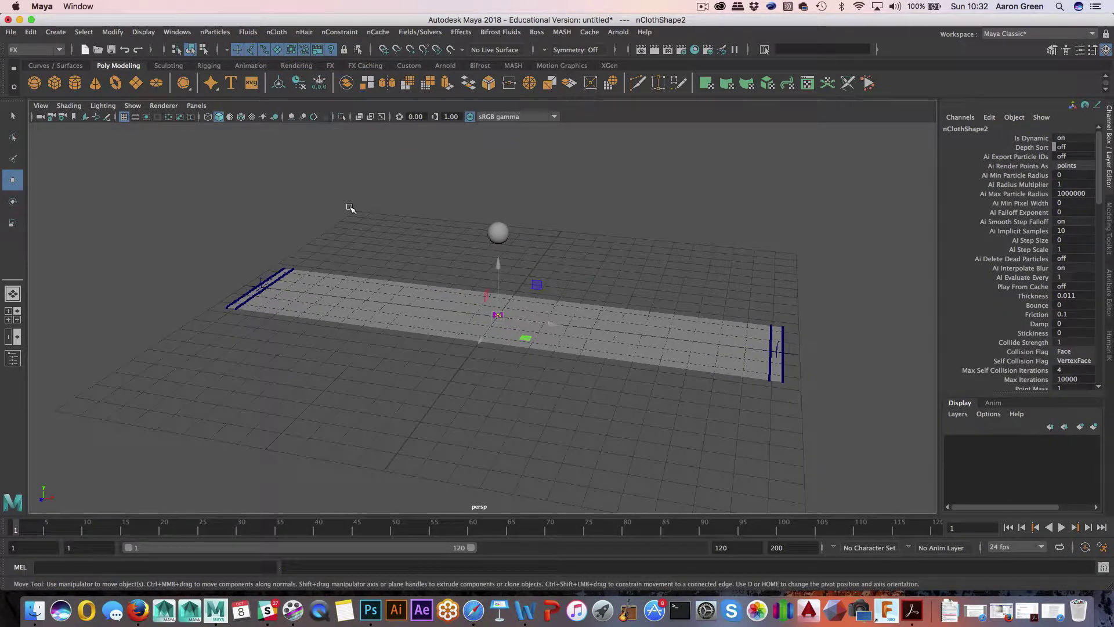
left_click(1061, 526)
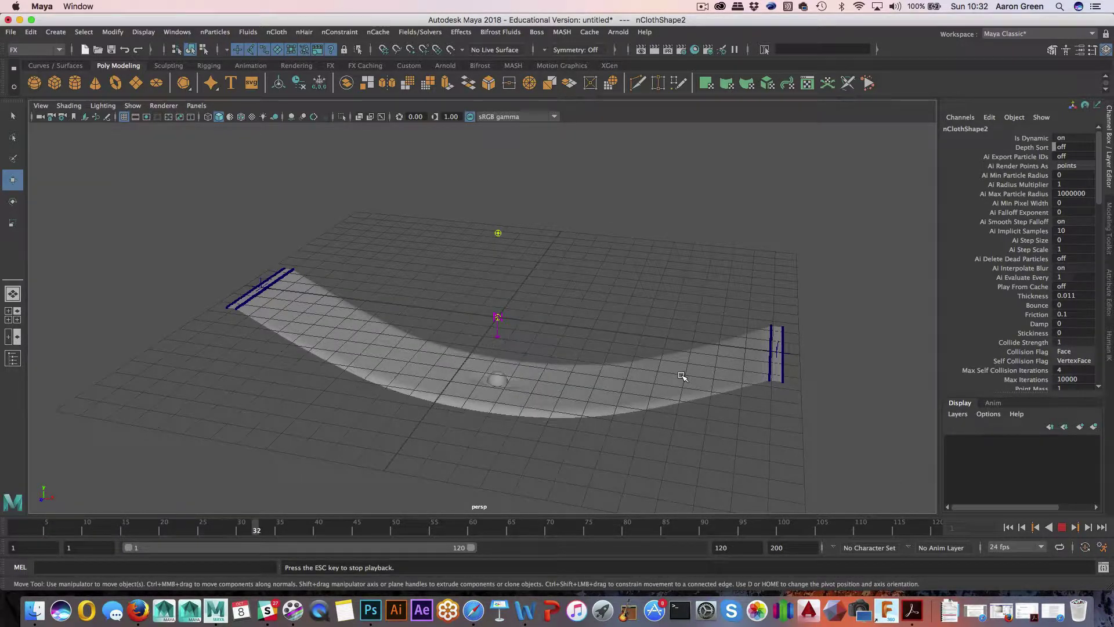
key("Escape")
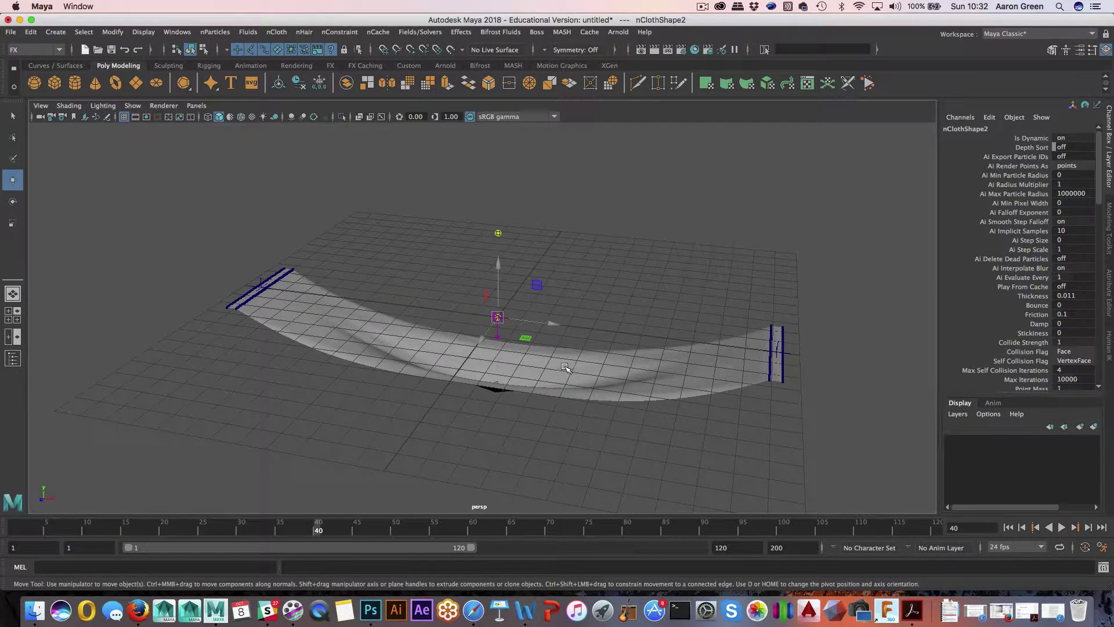
left_click_drag(565, 367, 532, 396, "alt")
middle_click_drag(532, 396, 594, 361, "alt")
right_click_drag(437, 348, 698, 416, "alt")
middle_click_drag(698, 415, 478, 371, "alt")
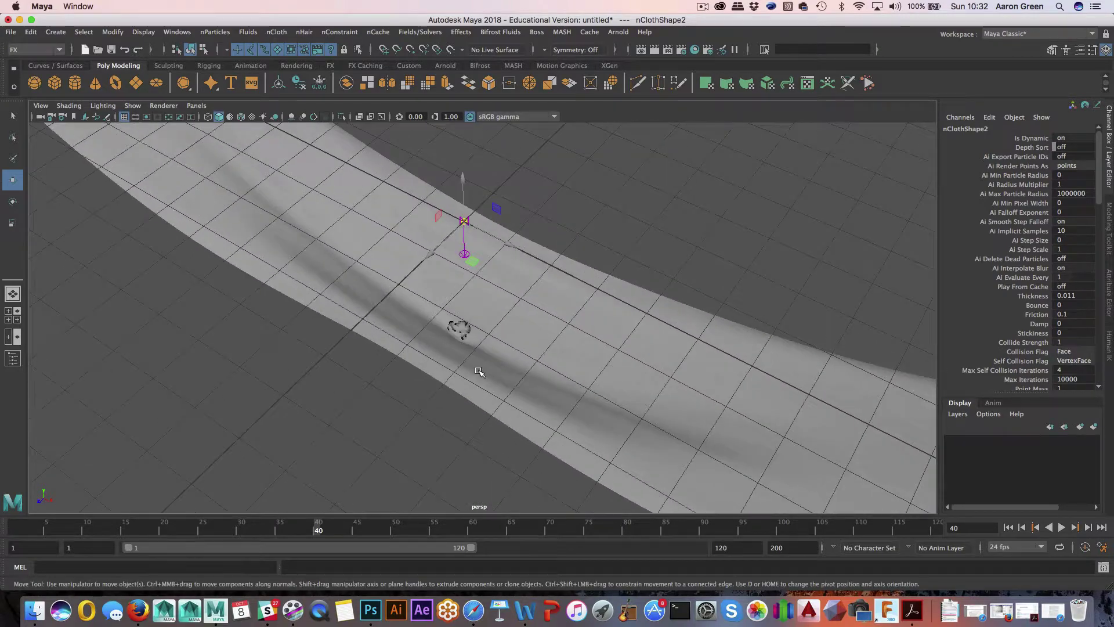
right_click_drag(479, 372, 680, 413, "alt")
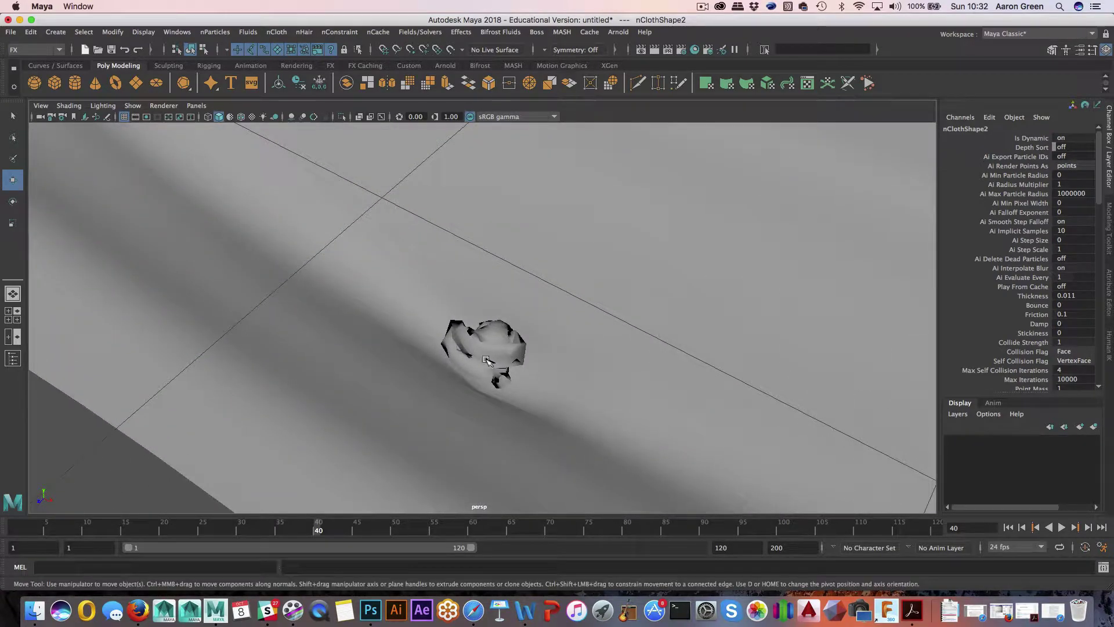
mouse_move(615, 387)
left_mouse_down("alt")
mouse_move(515, 377)
mouse_move(622, 391)
left_mouse_up("alt")
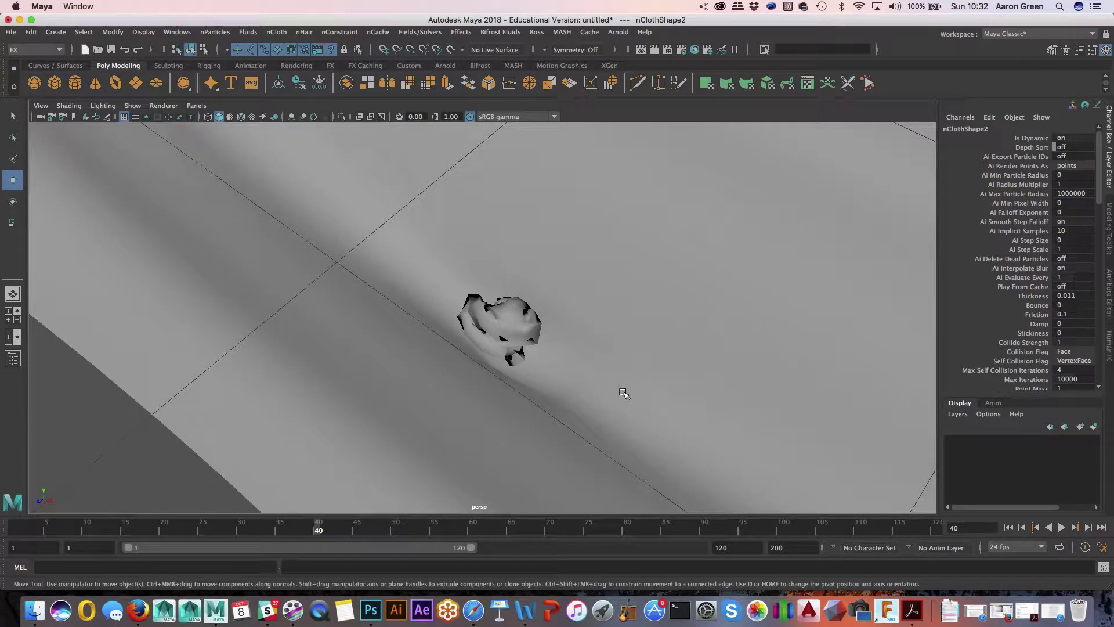
left_click_drag(713, 400, 389, 319, "alt")
scroll(389, 319, "down", 5)
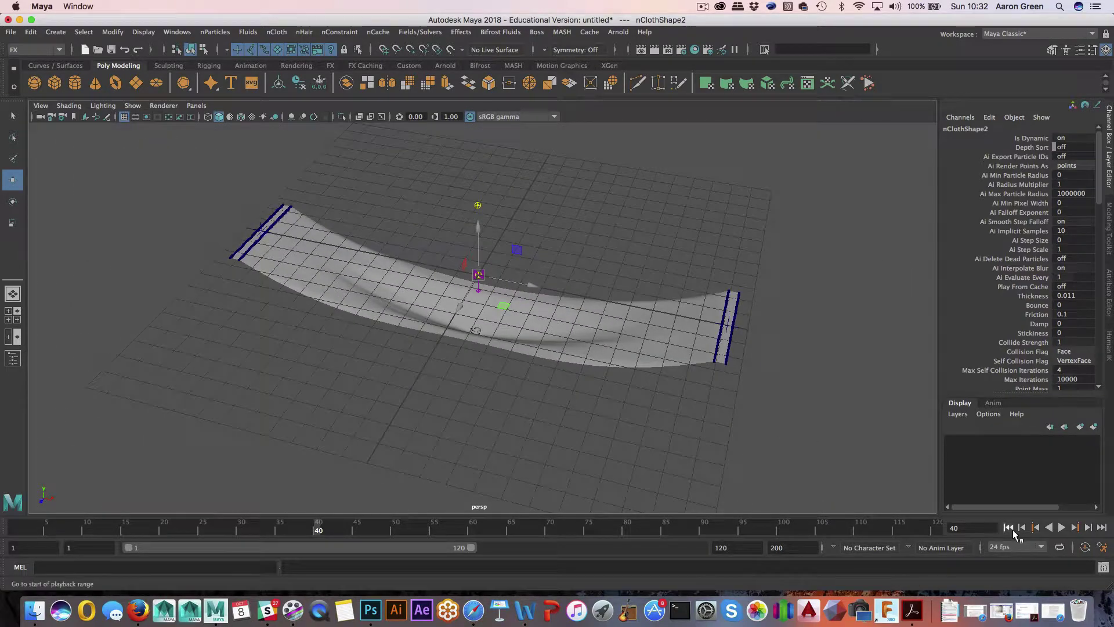
left_click(1008, 527)
Select the sphere and set Rigidity to 10 in its nCloth dynamic properties.
left_click(725, 366)
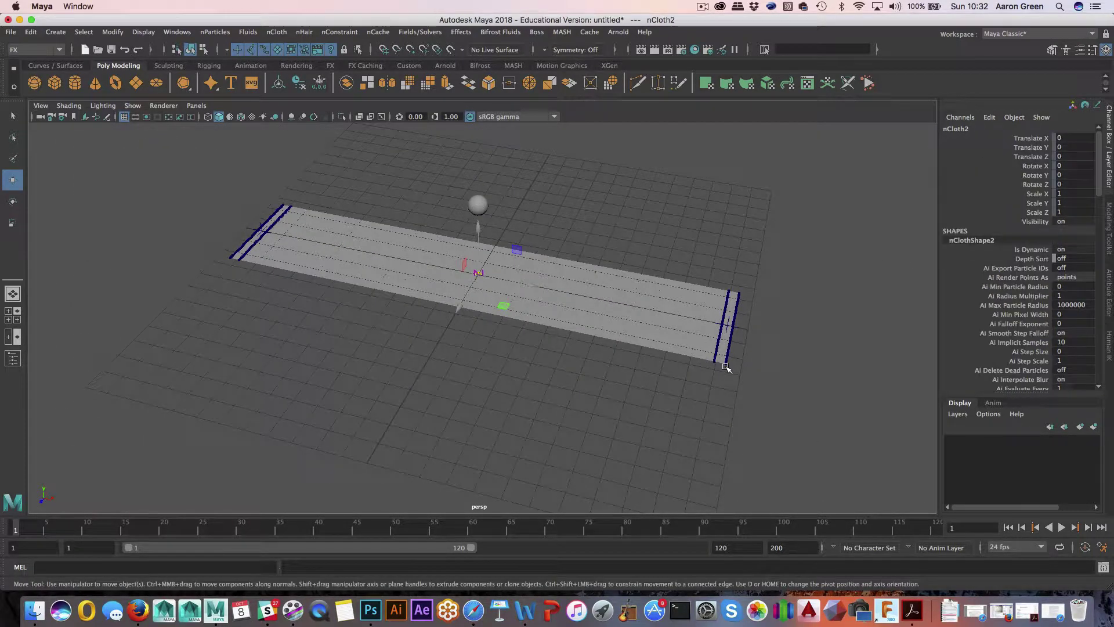
left_click(476, 202)
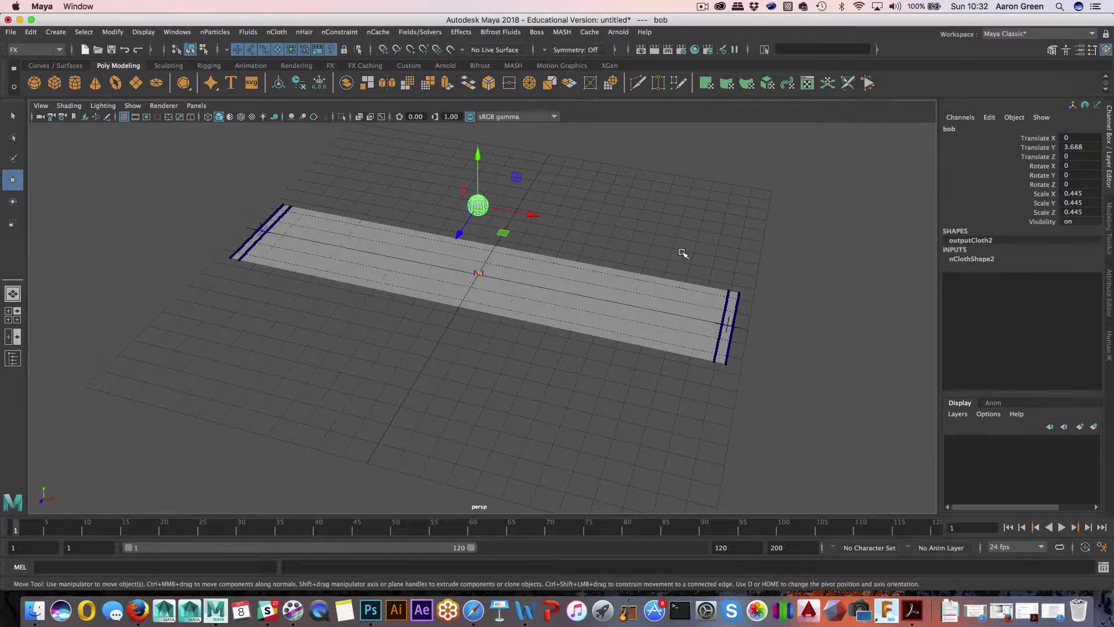
key("ctrl+a")
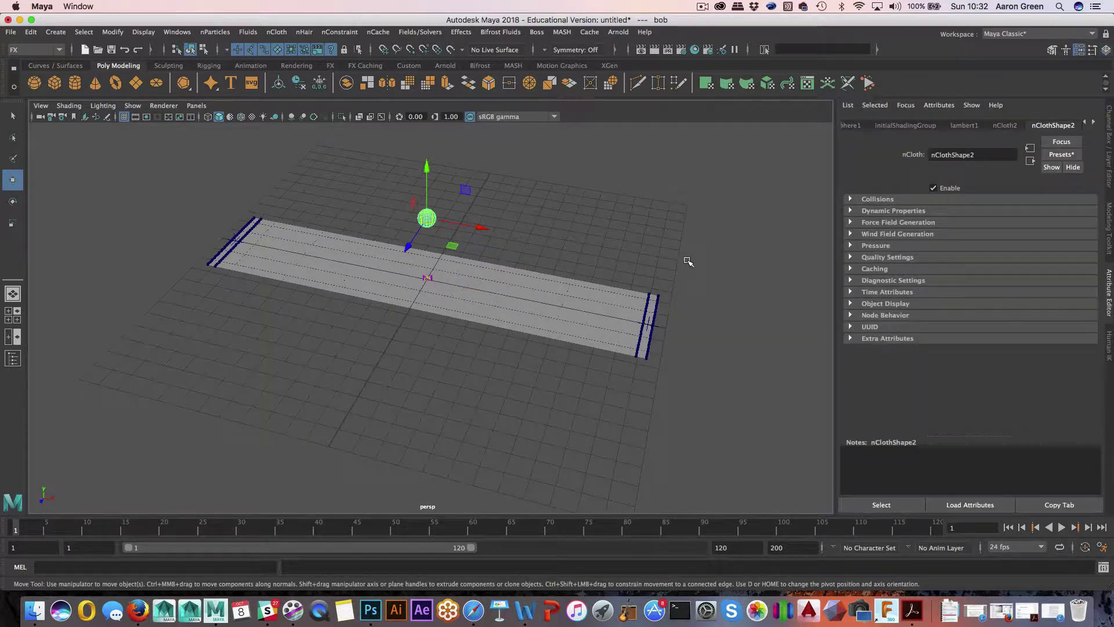
left_click(850, 210)
scroll(918, 319, "down", 4)
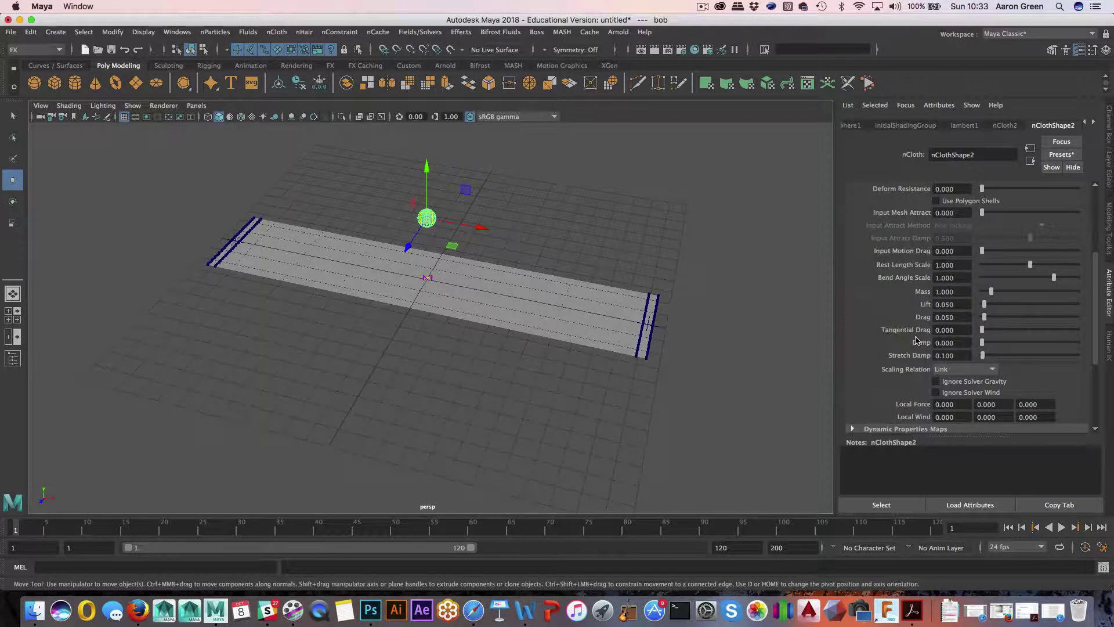
scroll(915, 340, "up", 1)
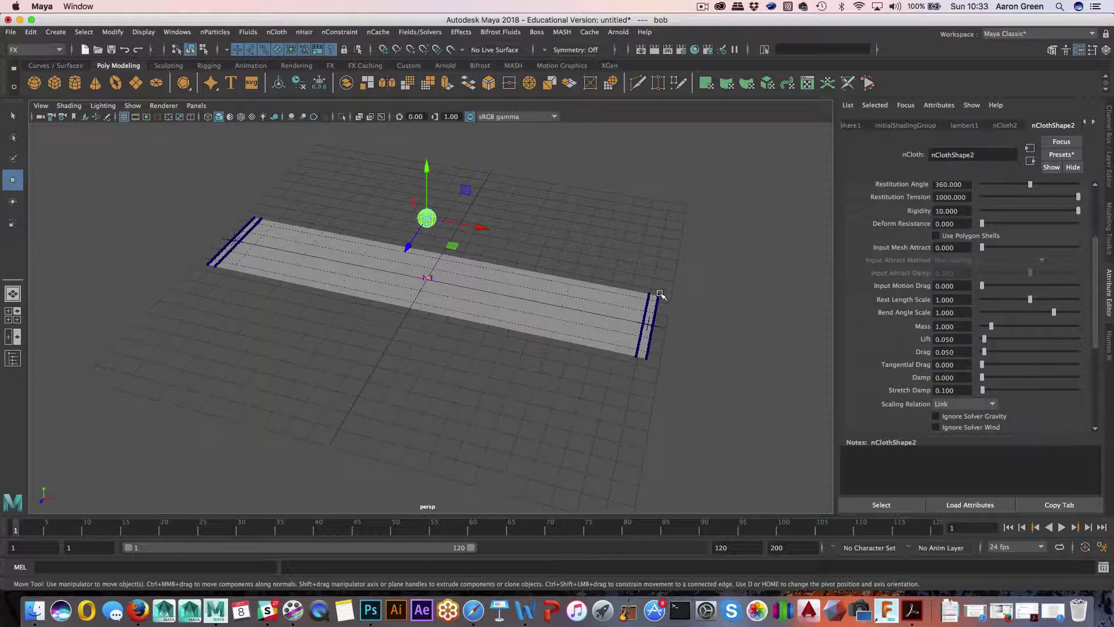
Play the simulation again and examine how the rigid sphere behaves on the hanging strip.
left_click_drag(660, 296, 610, 306, "alt")
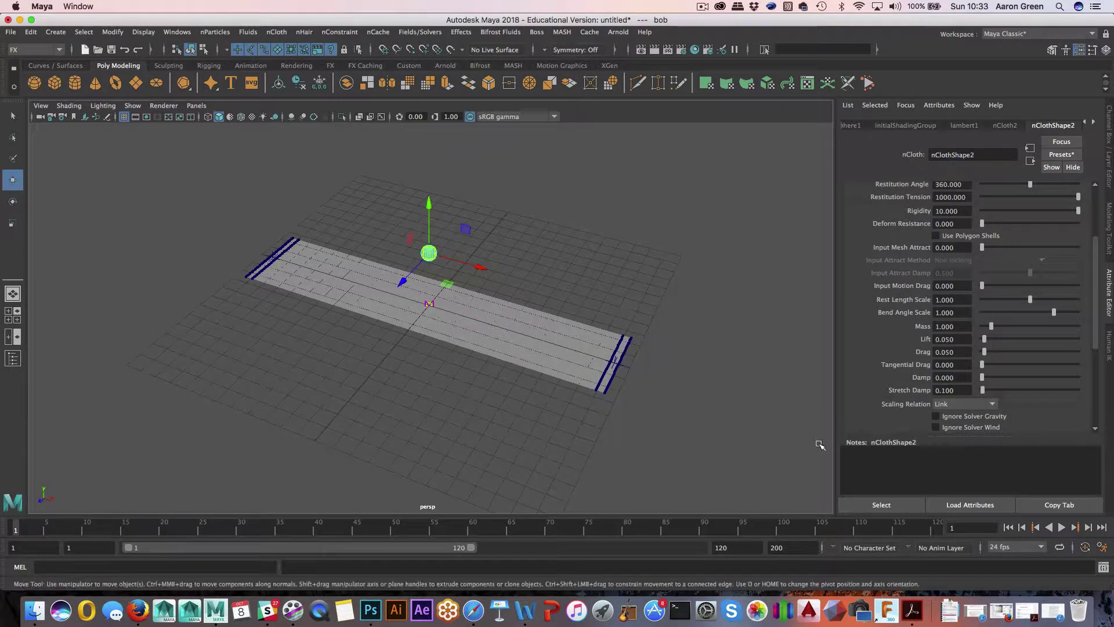
left_click(1061, 527)
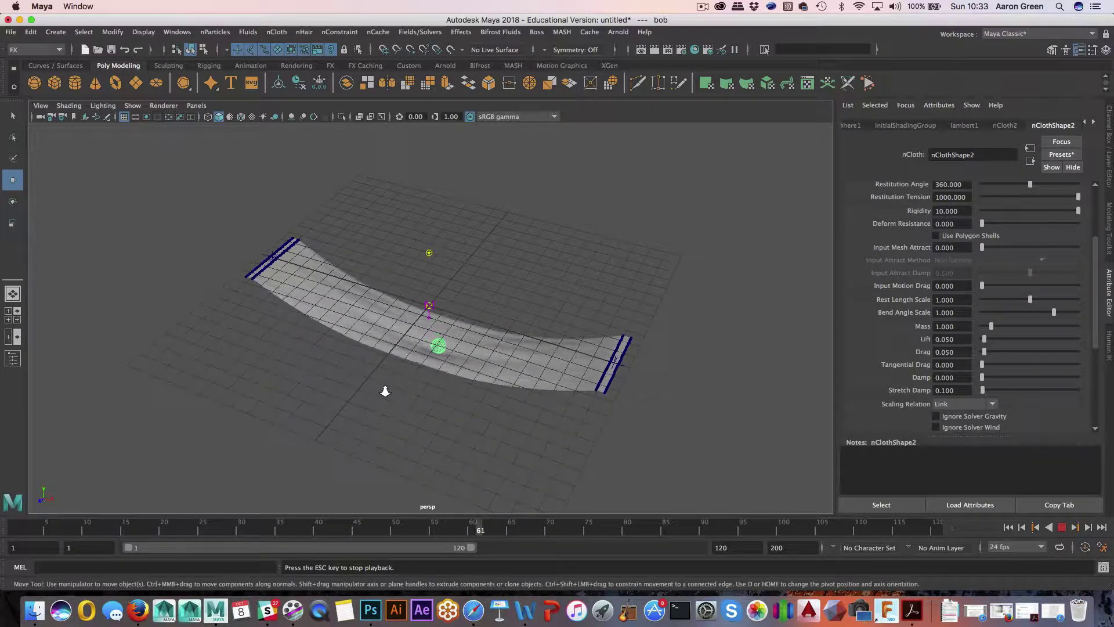
right_click_drag(382, 391, 549, 433, "alt")
middle_click_drag(550, 433, 525, 399, "alt")
left_click_drag(525, 398, 522, 448, "alt")
key("Escape")
Set the playback range to end at frame 2000 and clear the current selection.
left_click(736, 548)
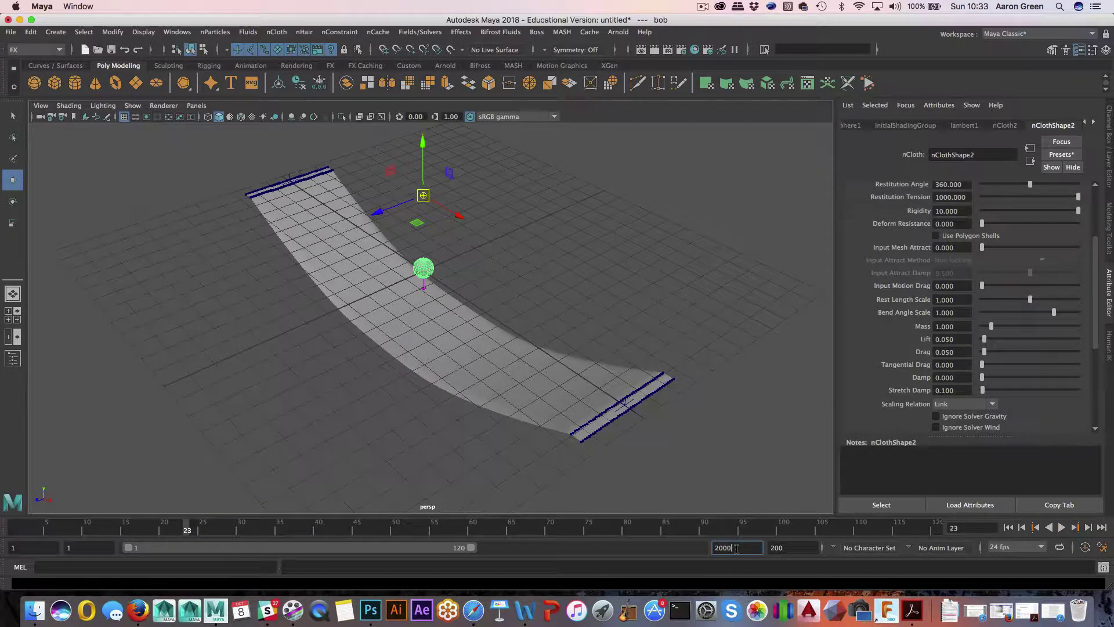
key("Return")
left_click_drag(572, 480, 414, 411, "alt")
left_click(487, 428)
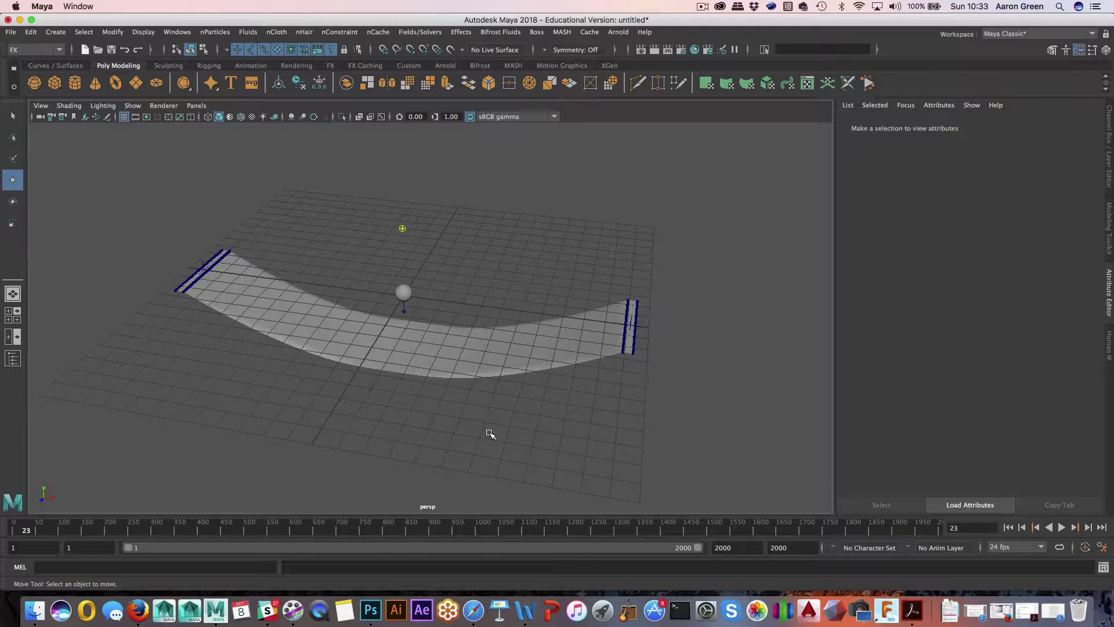
middle_click_drag(647, 328, 679, 362, "alt")
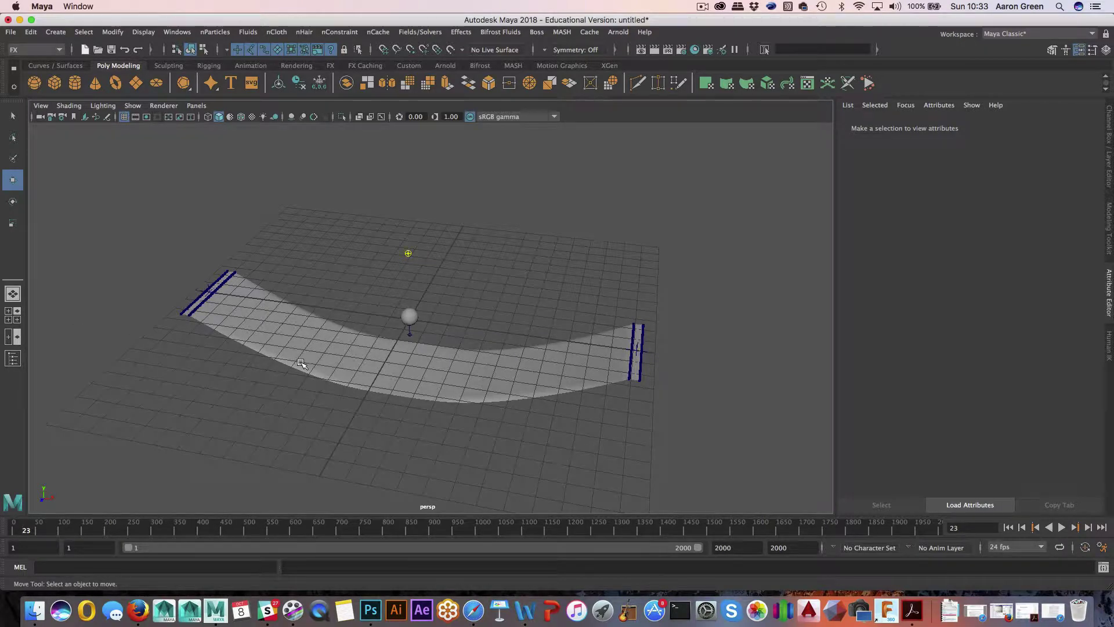
Switch to a two-view layout and replace the front view with the Outliner beside the perspective view.
left_click(12, 337)
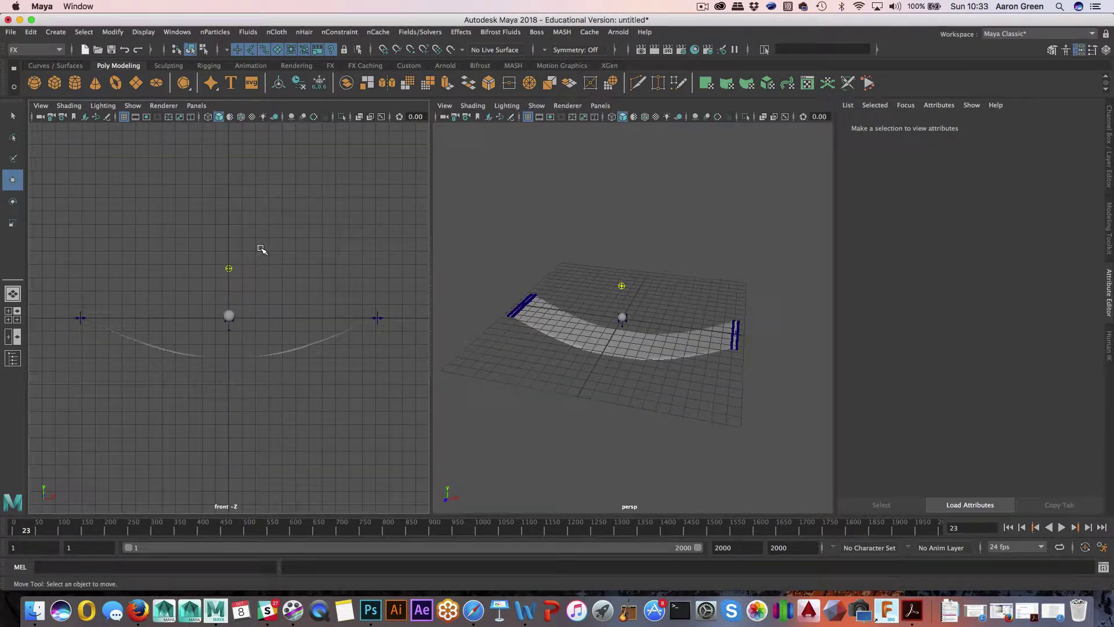
left_click(195, 105)
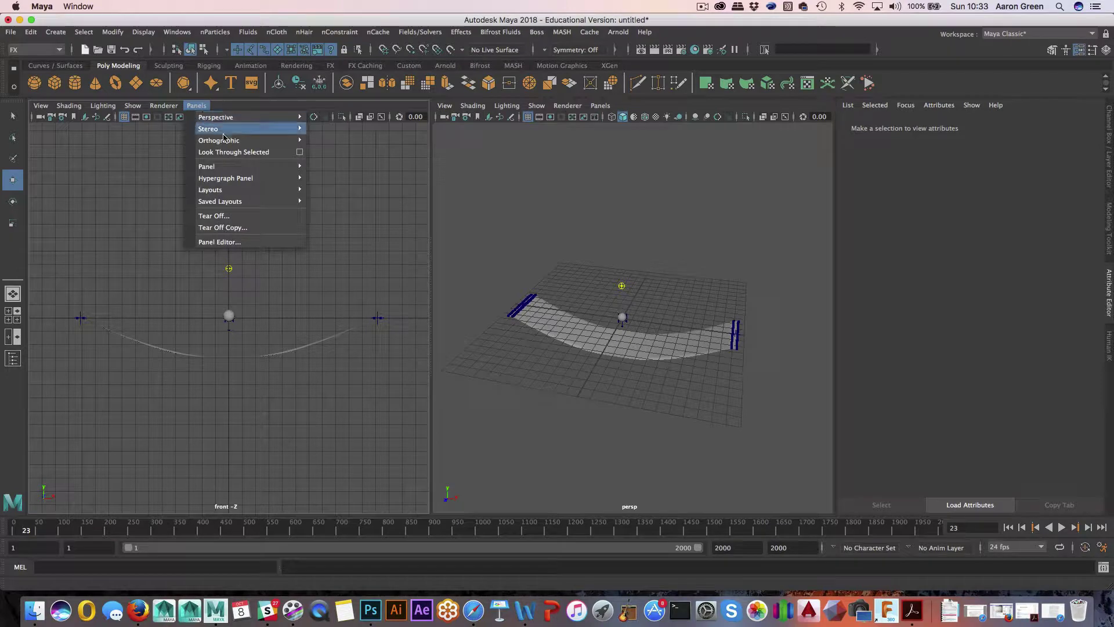
mouse_move(250, 169)
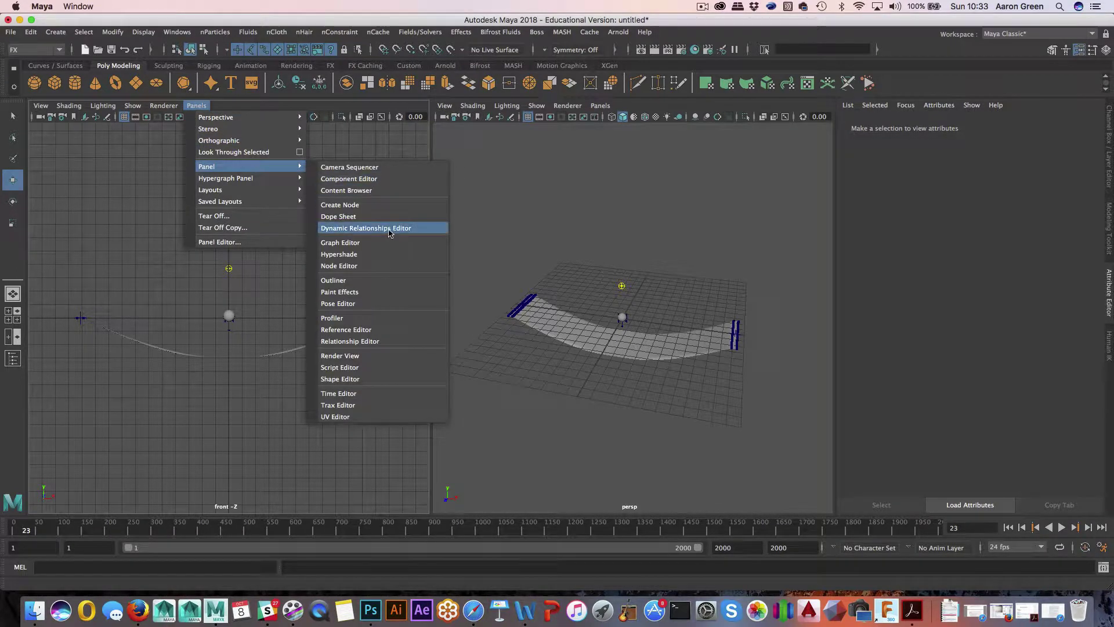
left_click(336, 280)
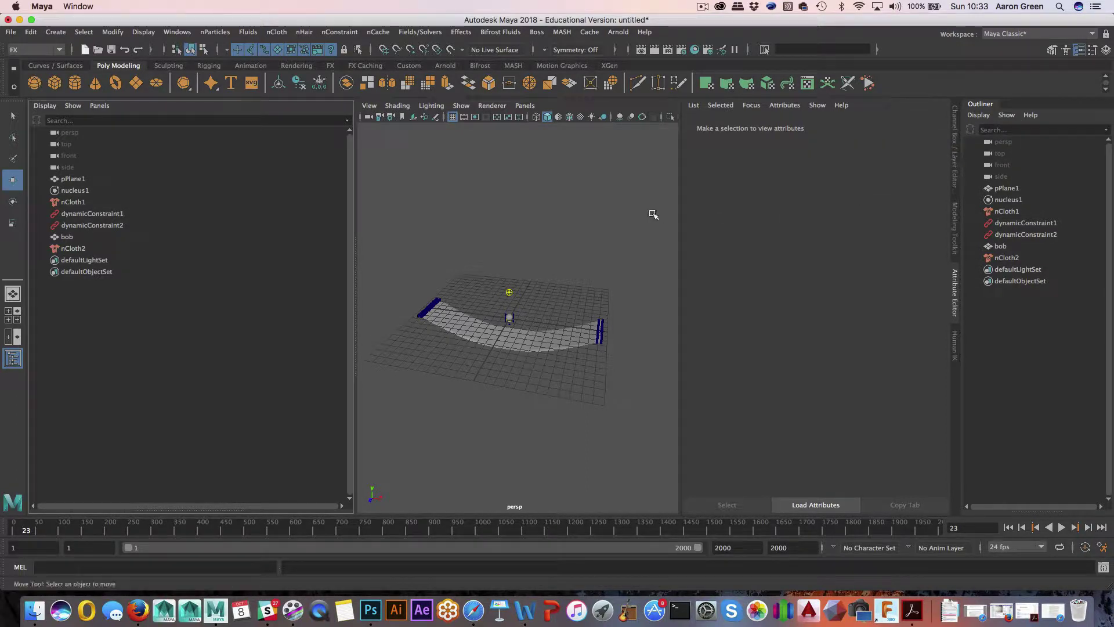
Close the duplicate Outliner and narrow the remaining one to enlarge the perspective view.
middle_click_drag(567, 241, 582, 238, "alt")
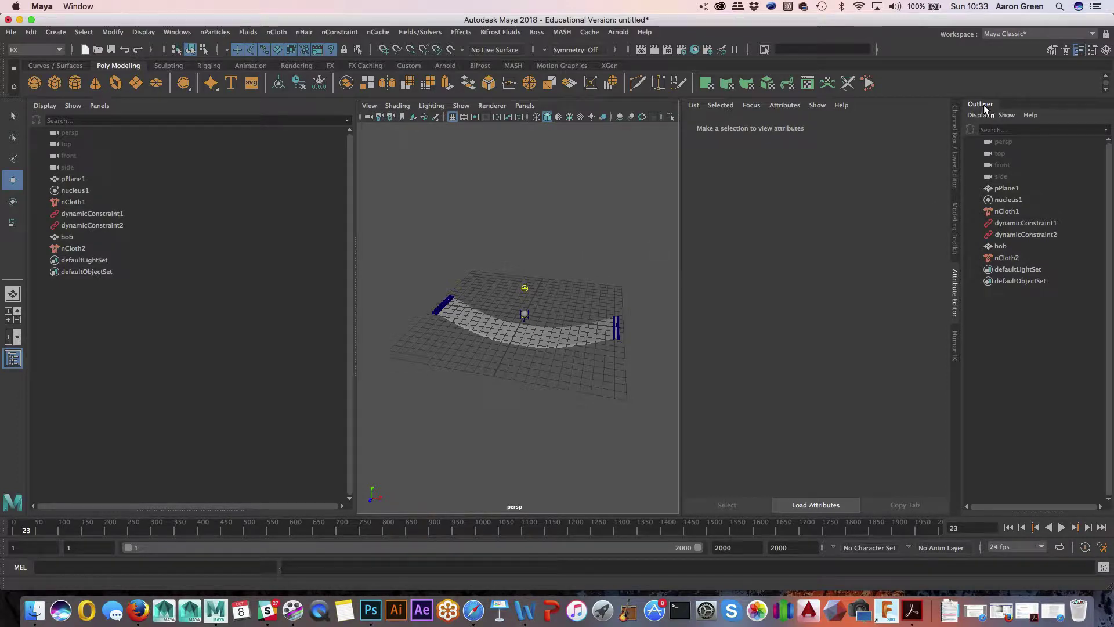
left_click_drag(985, 109, 191, 247)
left_click(180, 234)
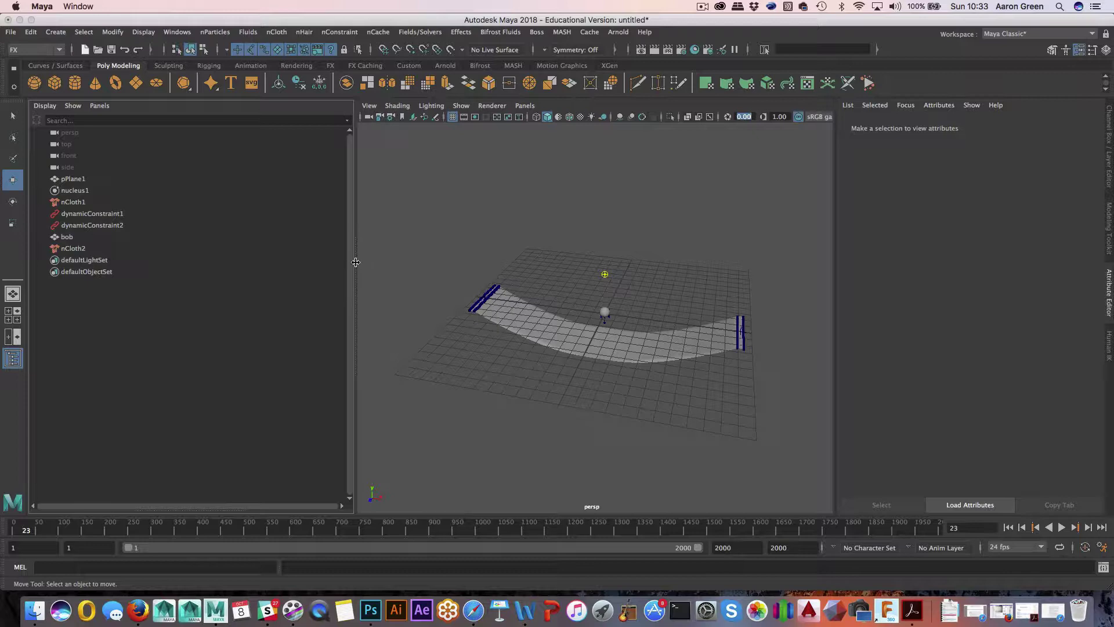
left_click_drag(356, 262, 202, 251)
right_click_drag(313, 266, 436, 282, "alt")
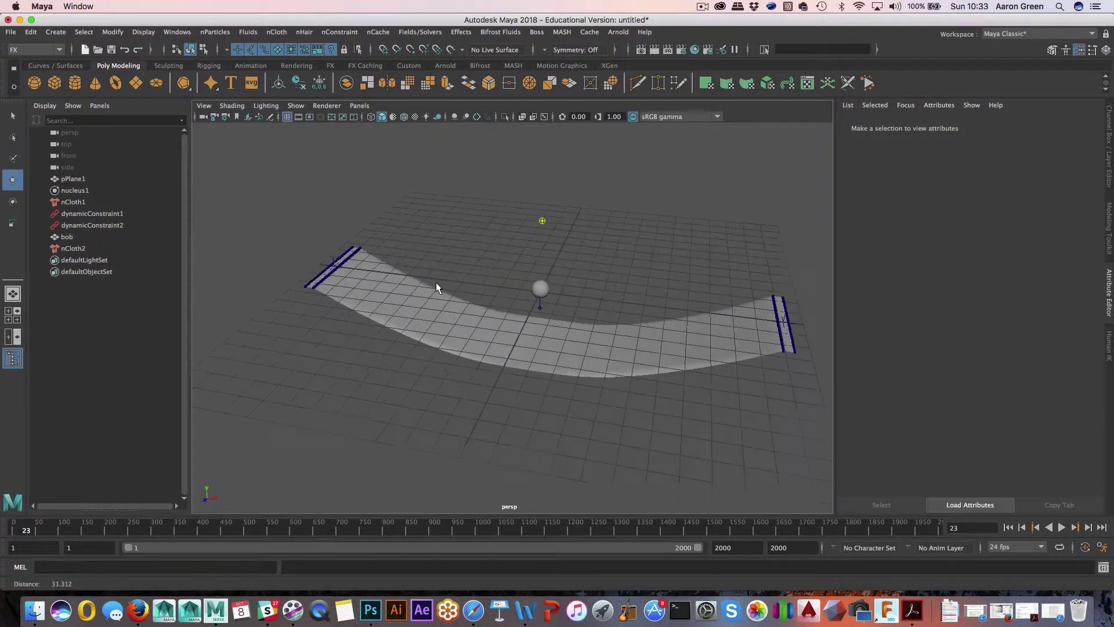
Select dynamicConstraint2 and then dynamicConstraint1 to identify which end of the strip each one holds.
left_click(81, 225)
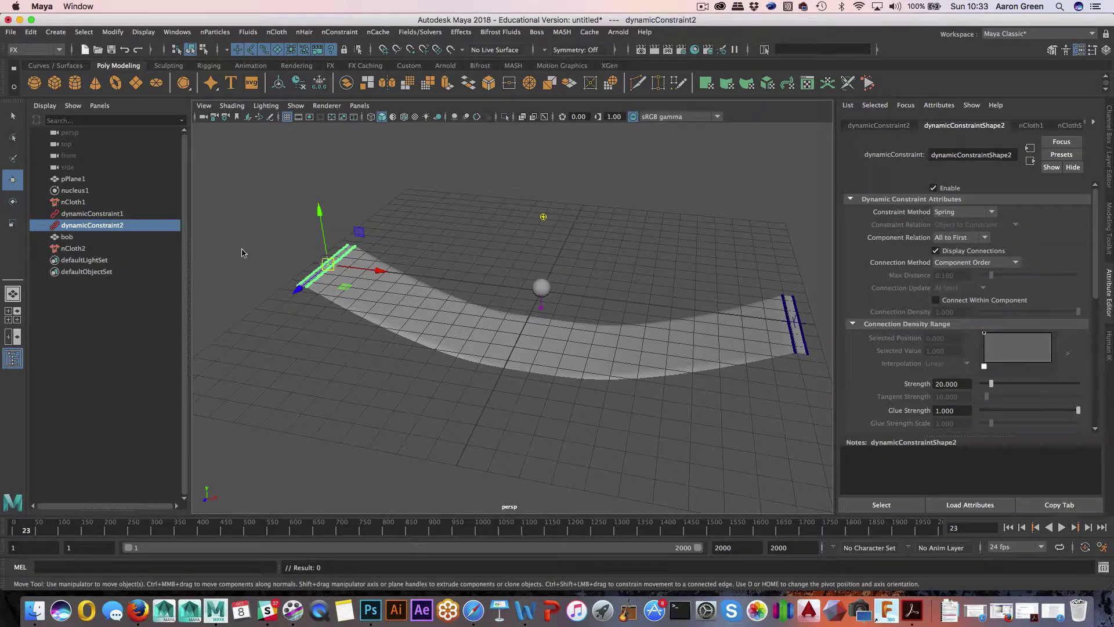
left_click(110, 214)
right_click_drag(560, 304, 520, 308, "alt")
mouse_move(520, 308)
left_mouse_down("alt")
mouse_move(505, 306)
mouse_move(521, 324)
left_mouse_up("alt")
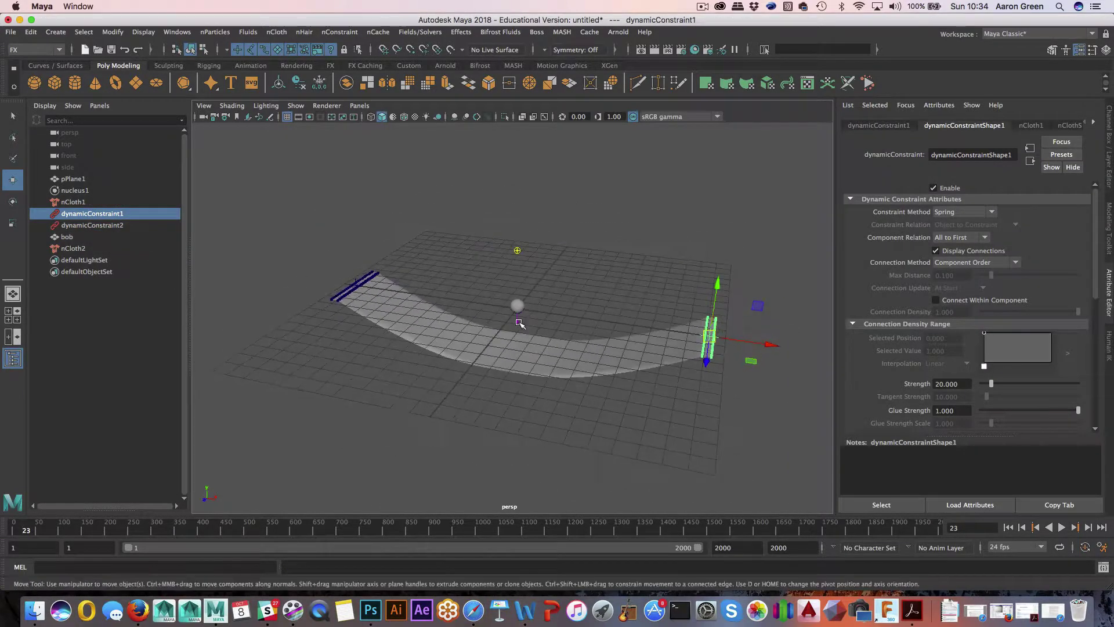
Try moving dynamicConstraint1 away from the strip's end around simulation playback, return to the start frame, and undo the move.
key("alt+v")
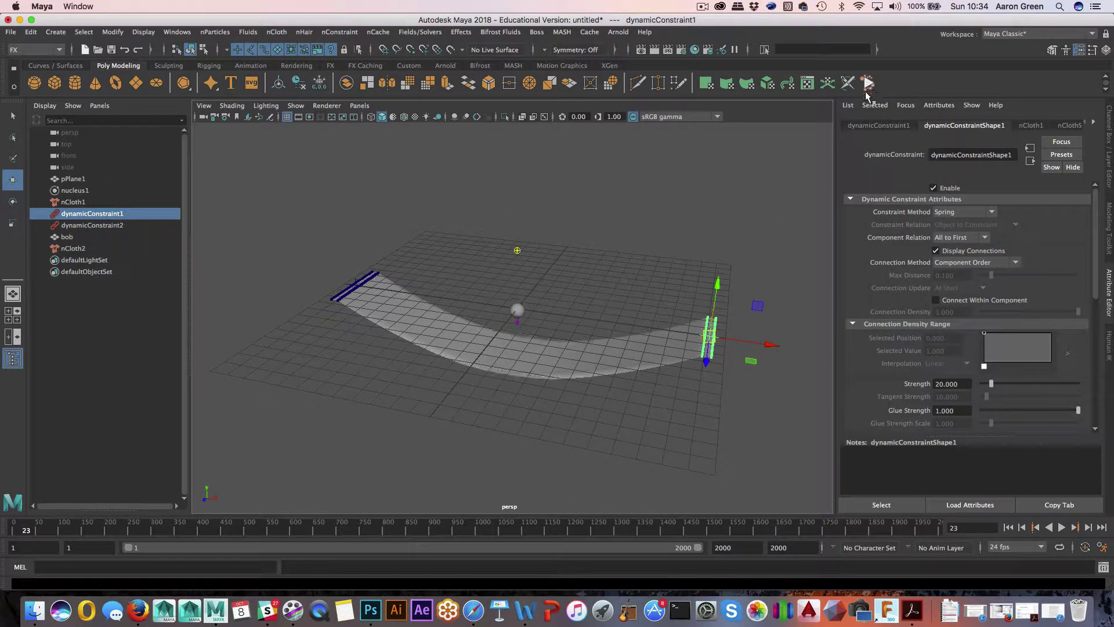
left_click_drag(709, 336, 818, 434)
key("Escape")
scroll(717, 402, "down", 4)
left_click_drag(717, 401, 743, 439, "alt")
left_click(1009, 528)
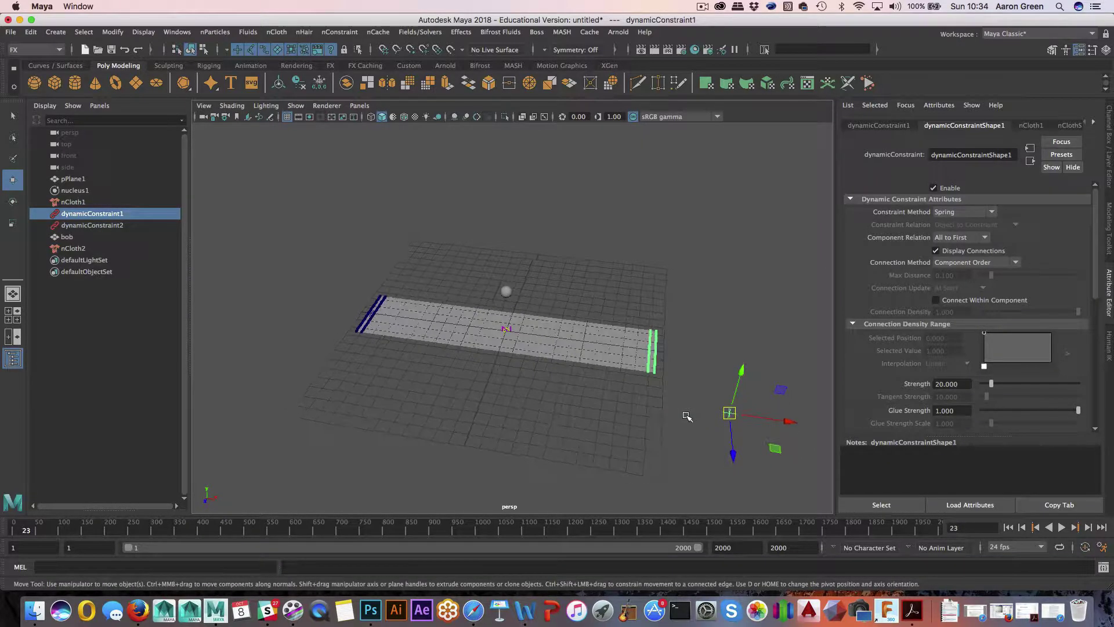
left_click_drag(686, 416, 703, 416, "alt")
key("ctrl+z")
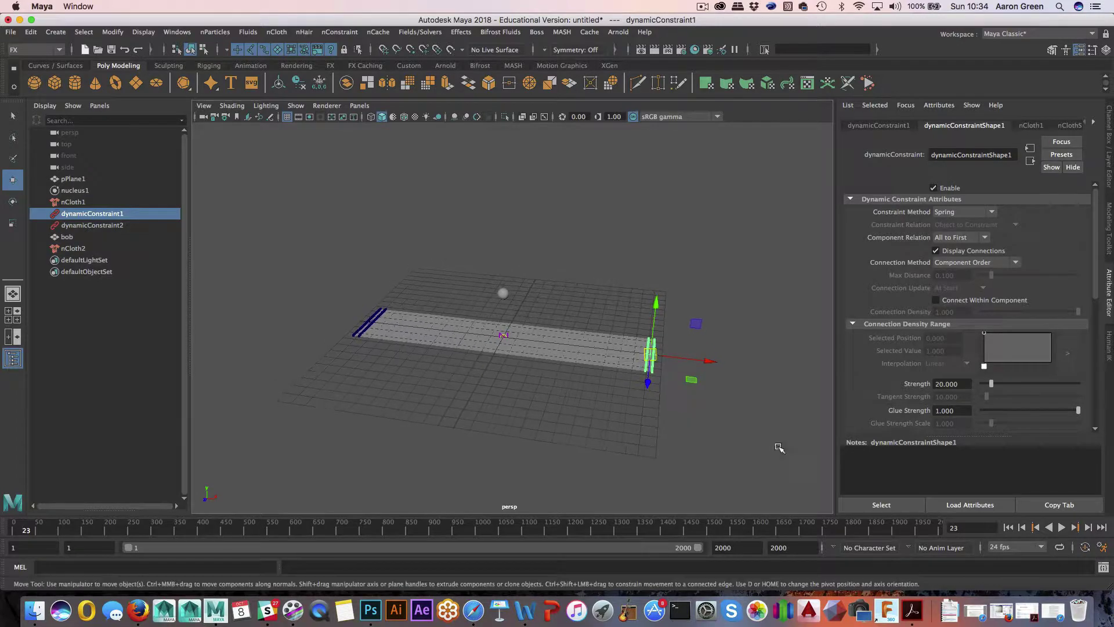
Play the simulation, restart it from frame 1 to compare the strip's behaviour, and return to the first frame.
left_click(1061, 527)
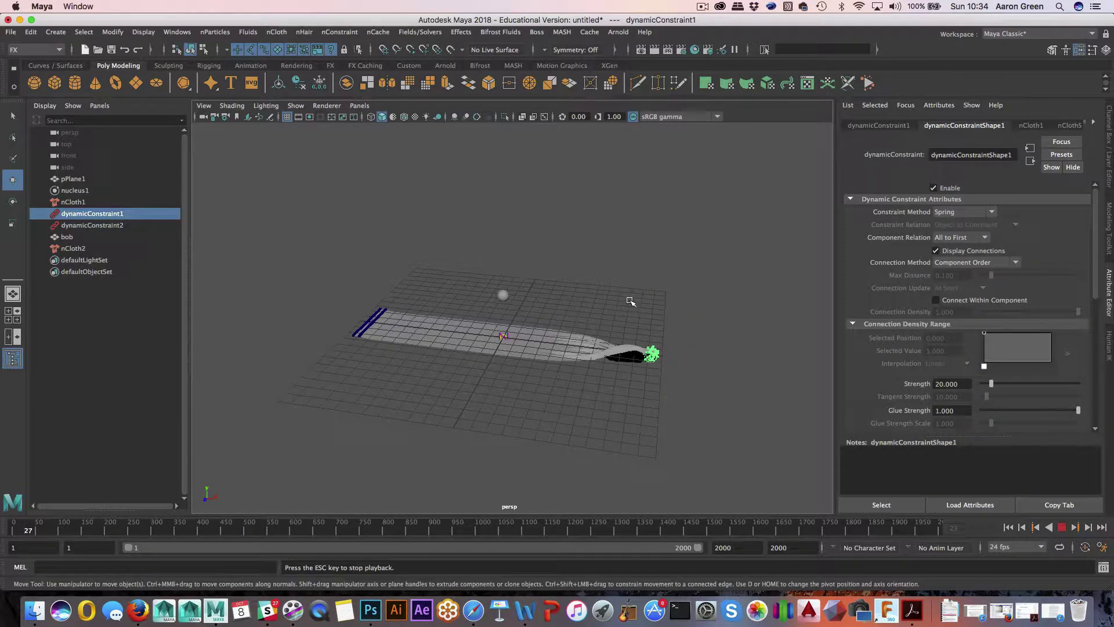
key("Escape")
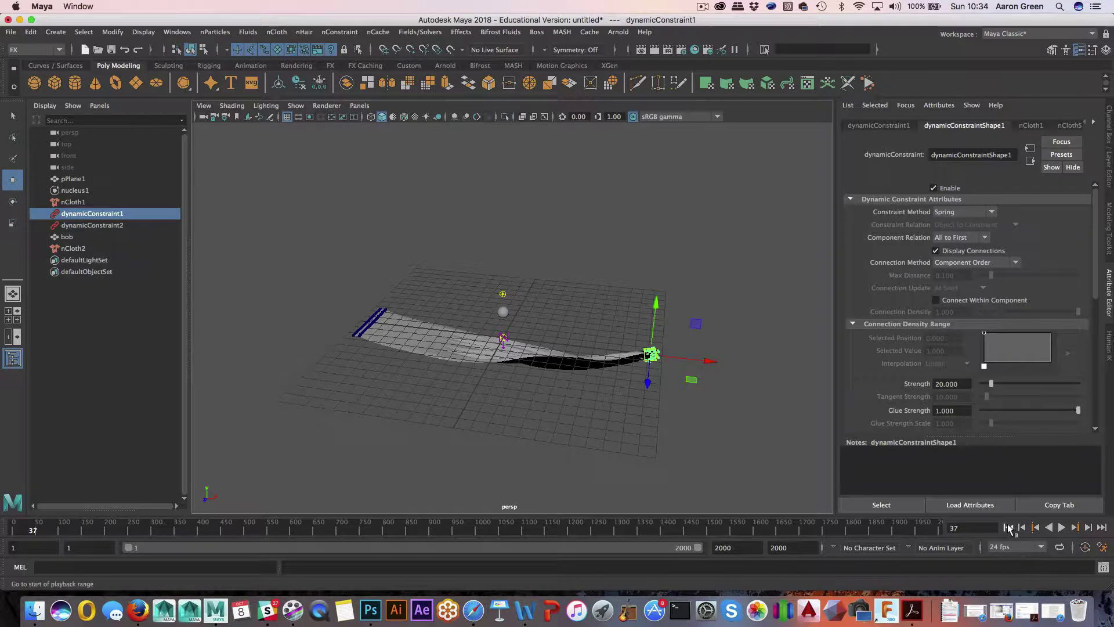
left_click(1008, 528)
left_click(1061, 527)
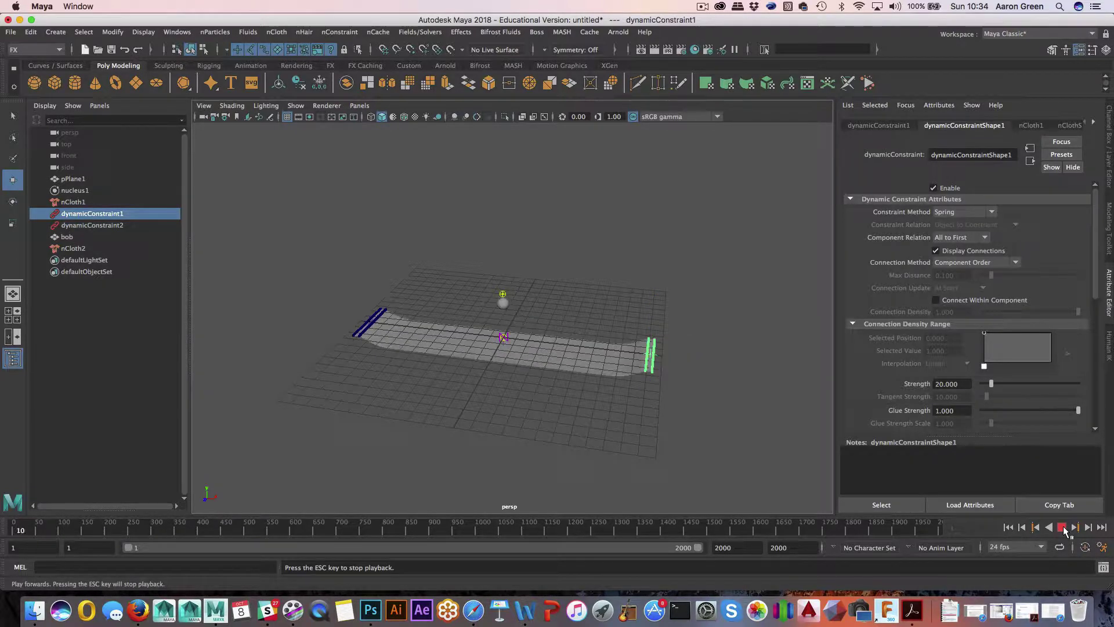
left_click(1061, 527)
left_click(1009, 528)
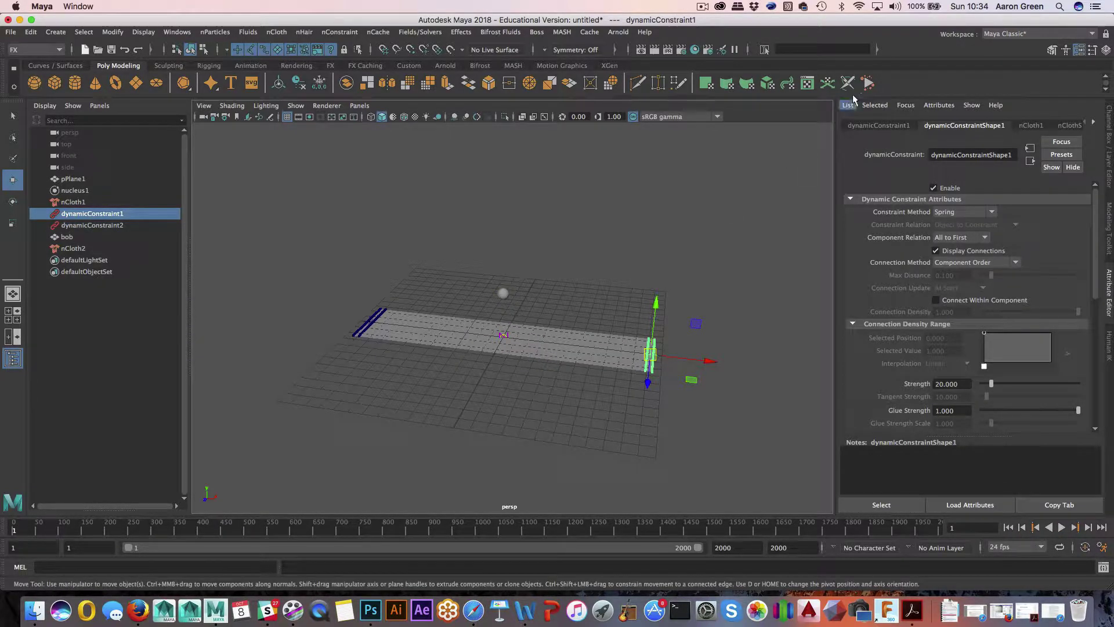
Start Interactive Playback and move dynamicConstraint1 around and high above the grid to pull the cloth strip along.
left_click(868, 85)
left_click_drag(657, 304, 726, 346)
right_click_drag(726, 346, 442, 301, "alt")
middle_click_drag(442, 302, 696, 335, "alt")
right_click_drag(696, 335, 376, 302, "alt")
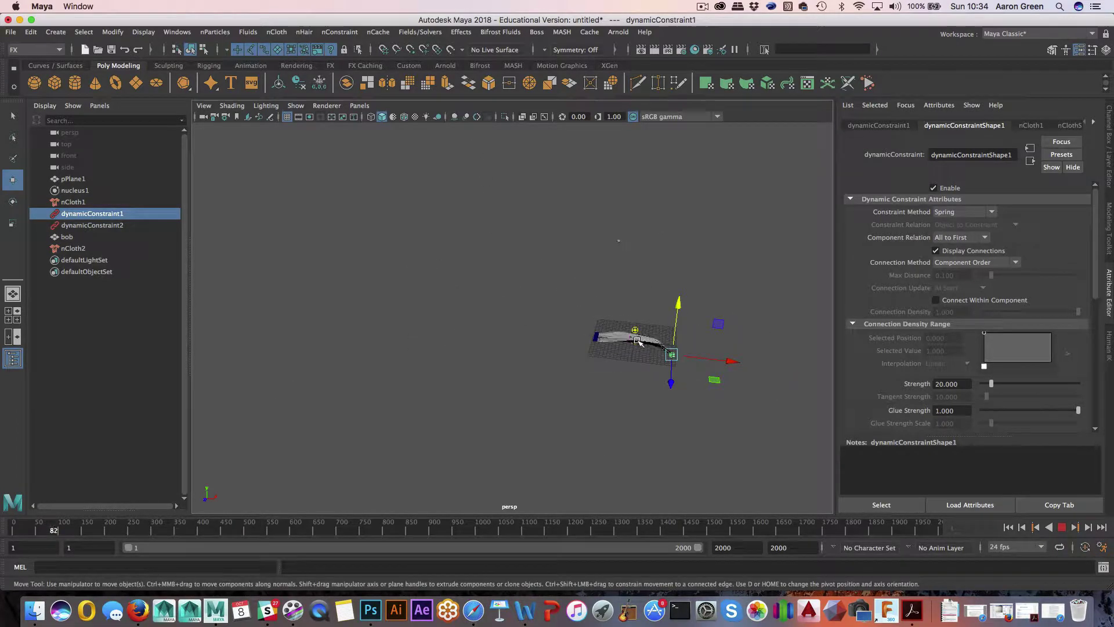
left_click_drag(671, 354, 608, 371)
left_click_drag(514, 337, 617, 226)
left_click_drag(580, 309, 667, 297, "alt")
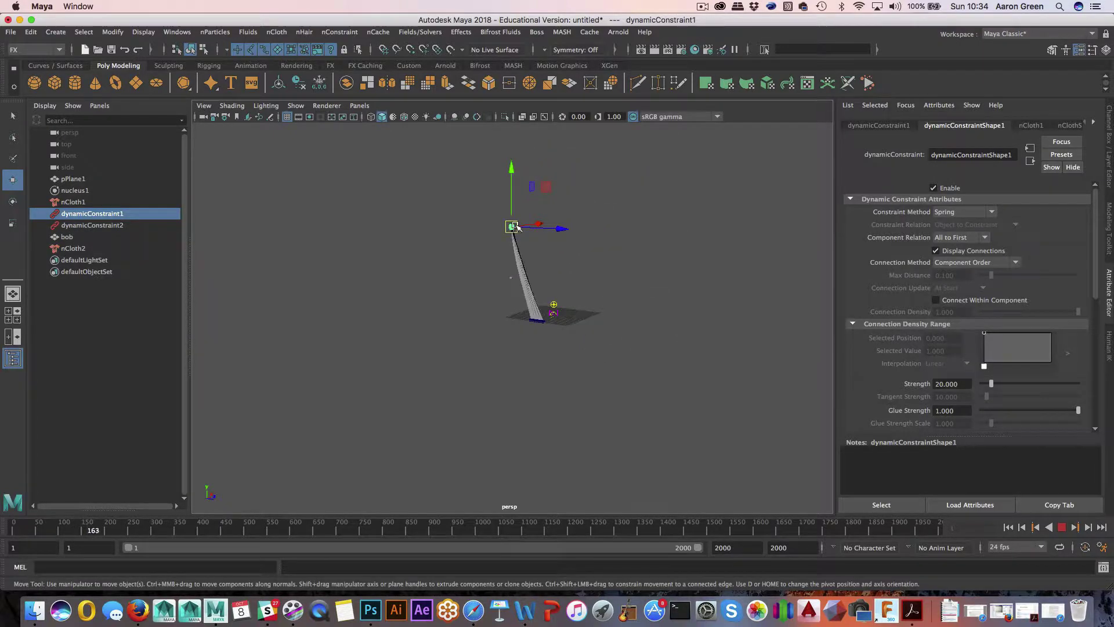
left_click_drag(512, 227, 636, 283)
left_click_drag(718, 419, 672, 423, "alt")
Undo the interactive moves of dynamicConstraint1 to restore its original position at the strip's end.
key("super+z")
key("super+z")
key("super+z")
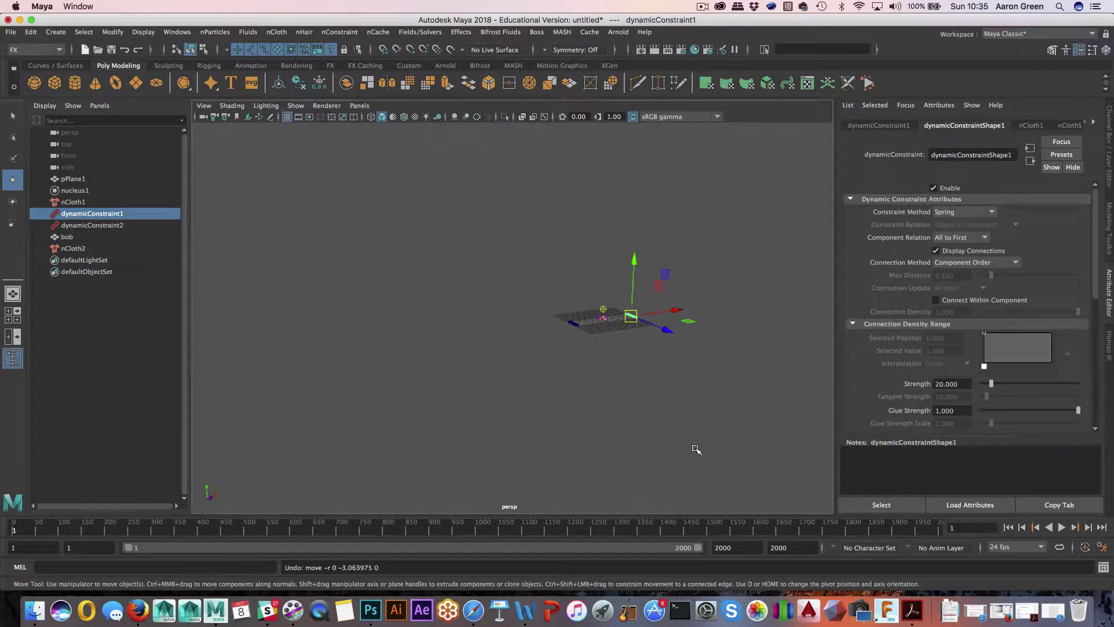
left_click_drag(690, 431, 544, 378, "alt")
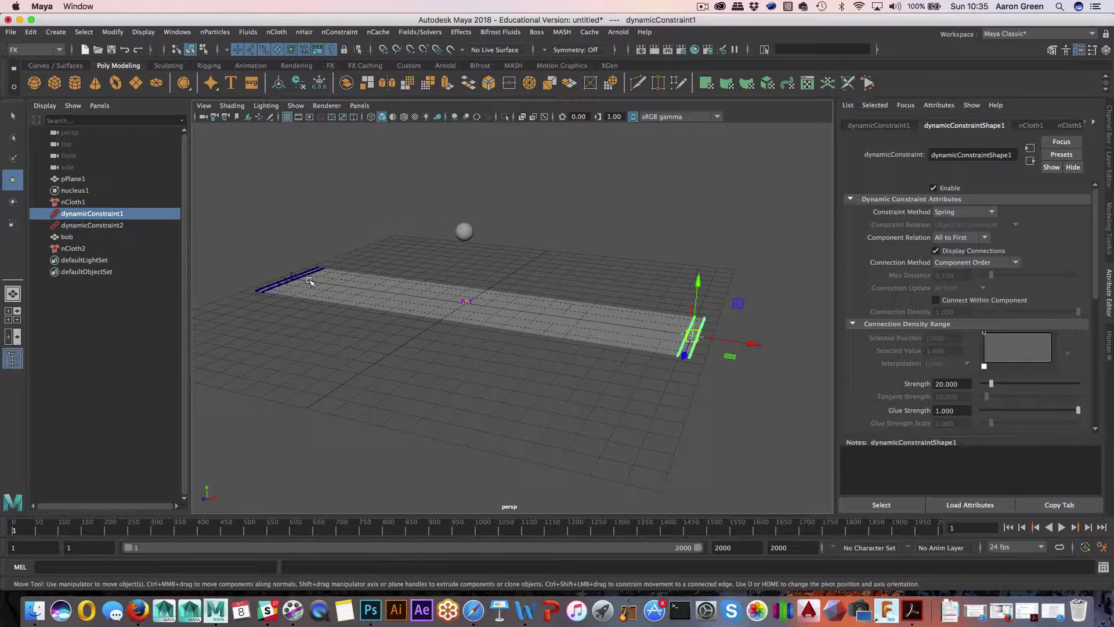
Select nucleus1 and examine its gravity, wind, ground plane and solver attributes.
left_click(75, 190)
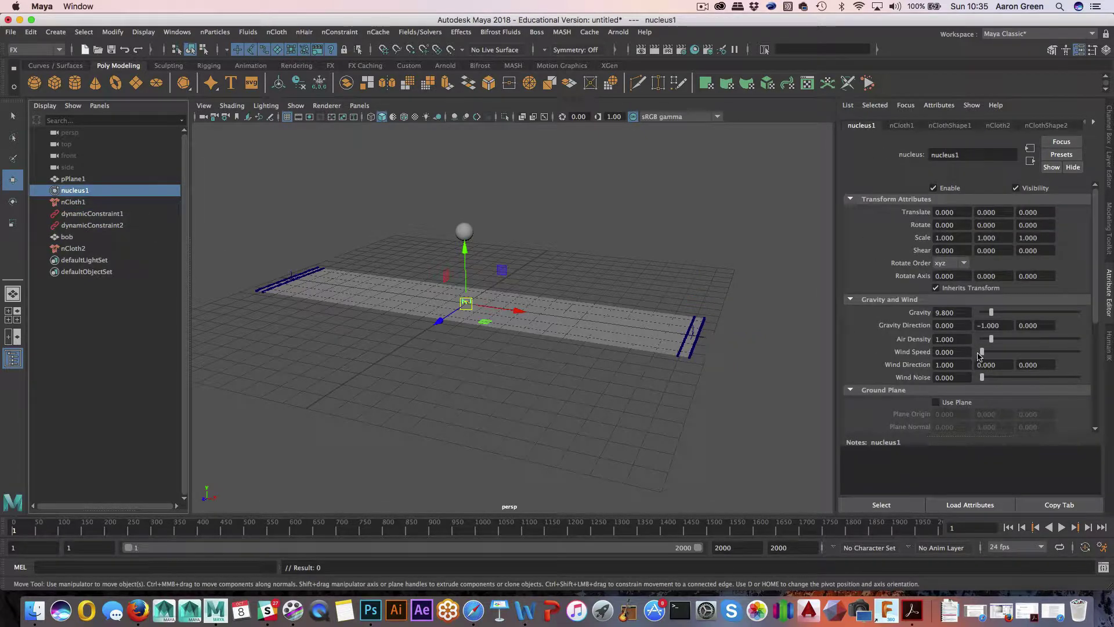
scroll(979, 355, "down", 5)
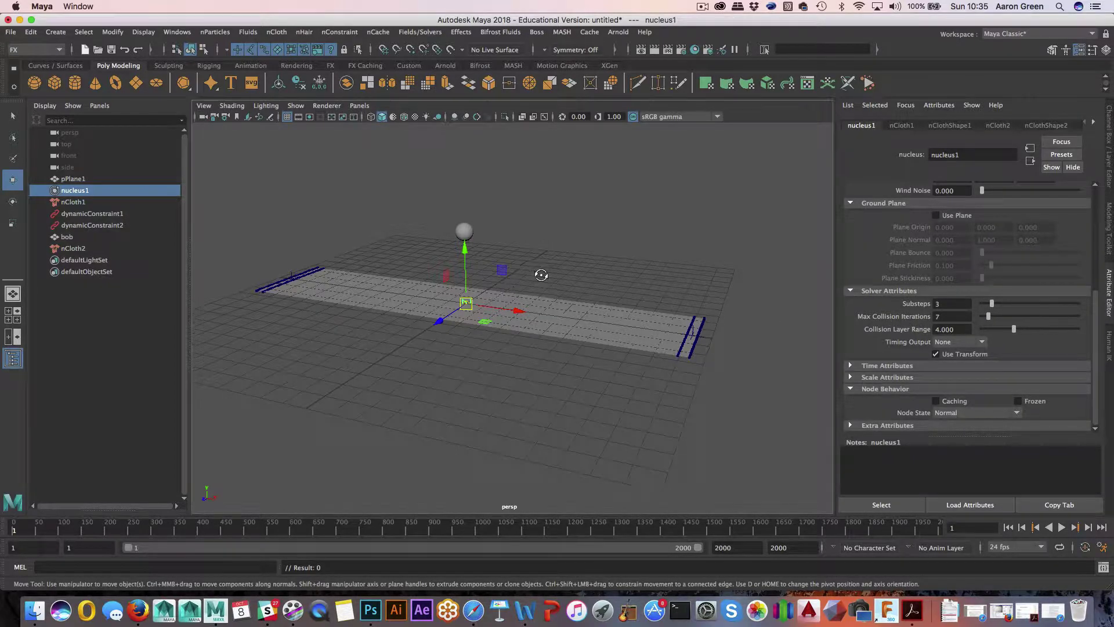
left_click_drag(539, 276, 548, 278, "alt")
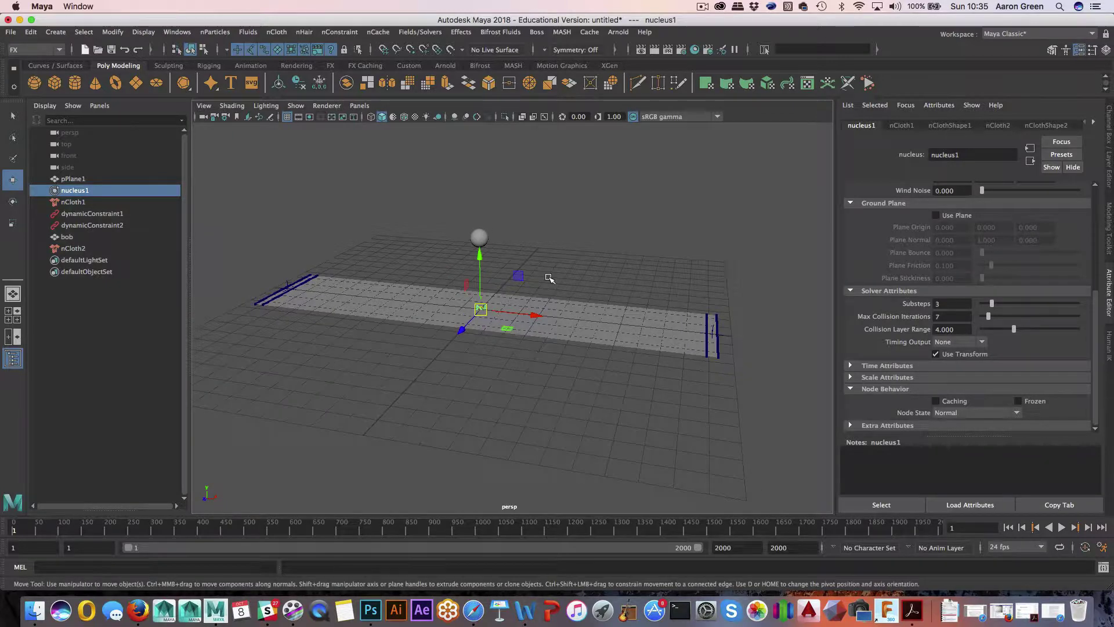
Select an irregular patch of vertices across the middle of the cloth strip beneath the sphere with the Lasso tool.
left_click(601, 266)
left_click_drag(597, 276, 552, 263, "alt")
right_click_drag(549, 250, 494, 245)
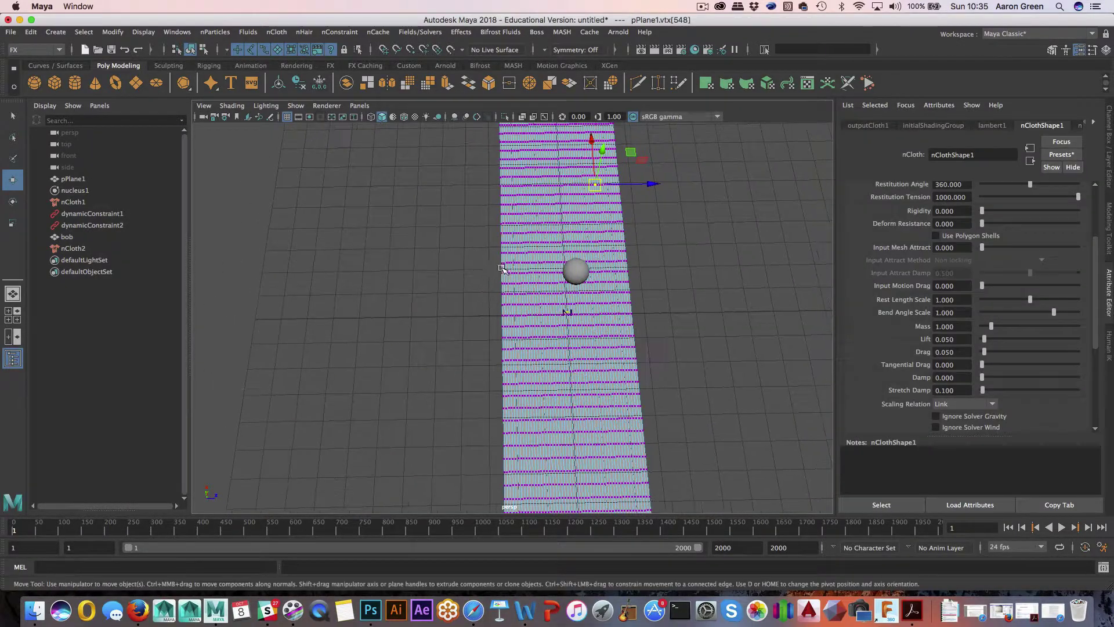
left_click(14, 138)
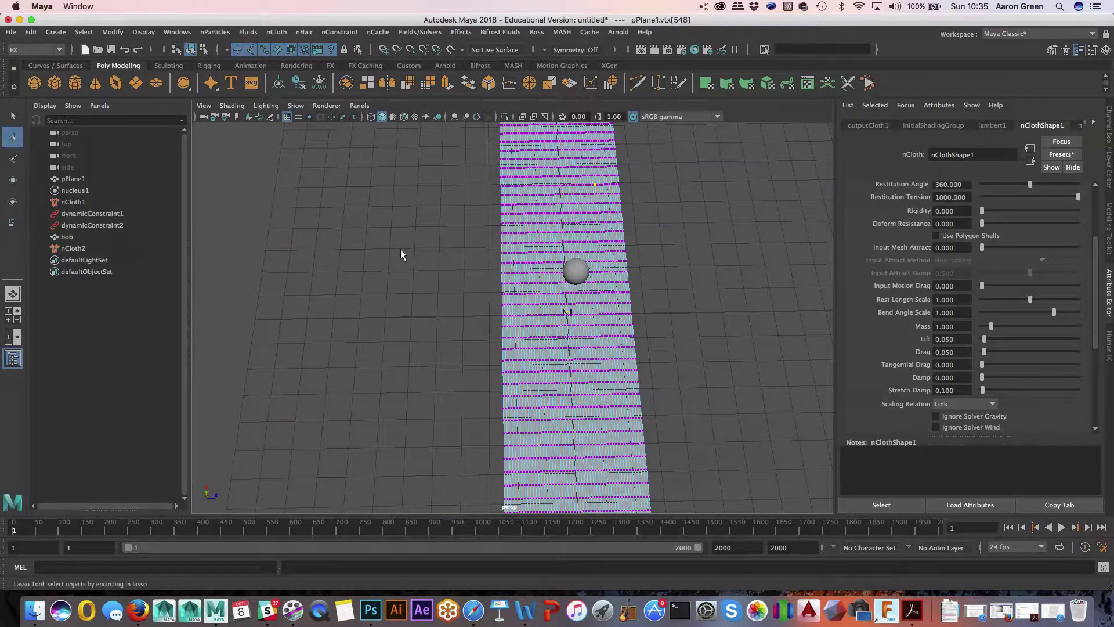
left_click_drag(514, 243, 550, 242)
mouse_move(614, 357)
left_mouse_down()
mouse_move(576, 318)
mouse_move(434, 325)
left_mouse_up()
left_click_drag(671, 311, 620, 295, "alt")
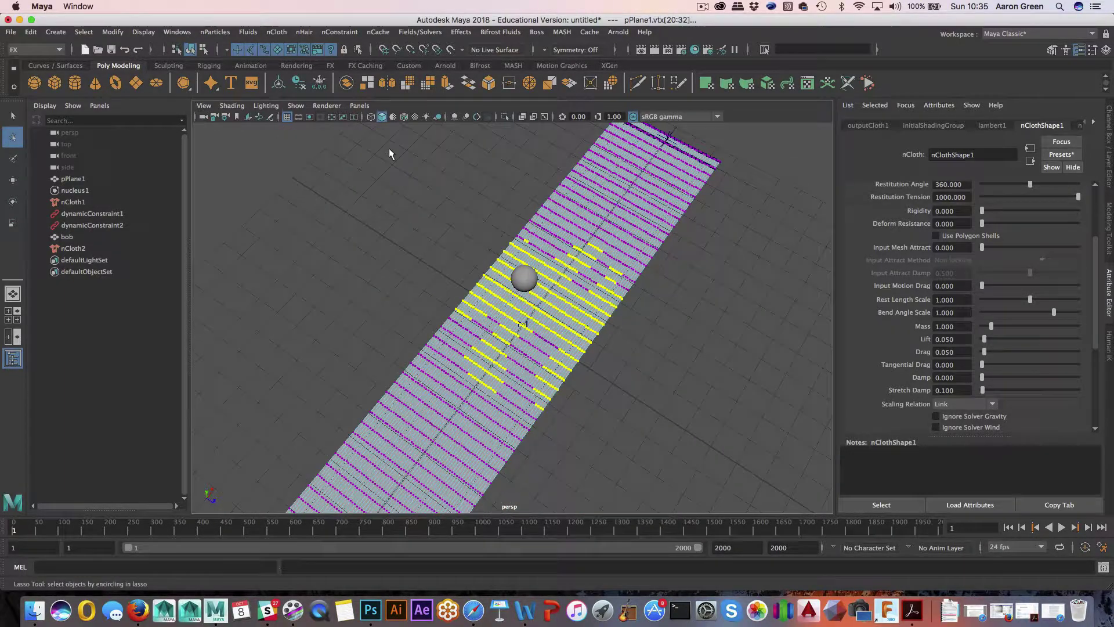
Create a Tearable Surface constraint on the selected vertices in the middle of the strip.
left_click(338, 33)
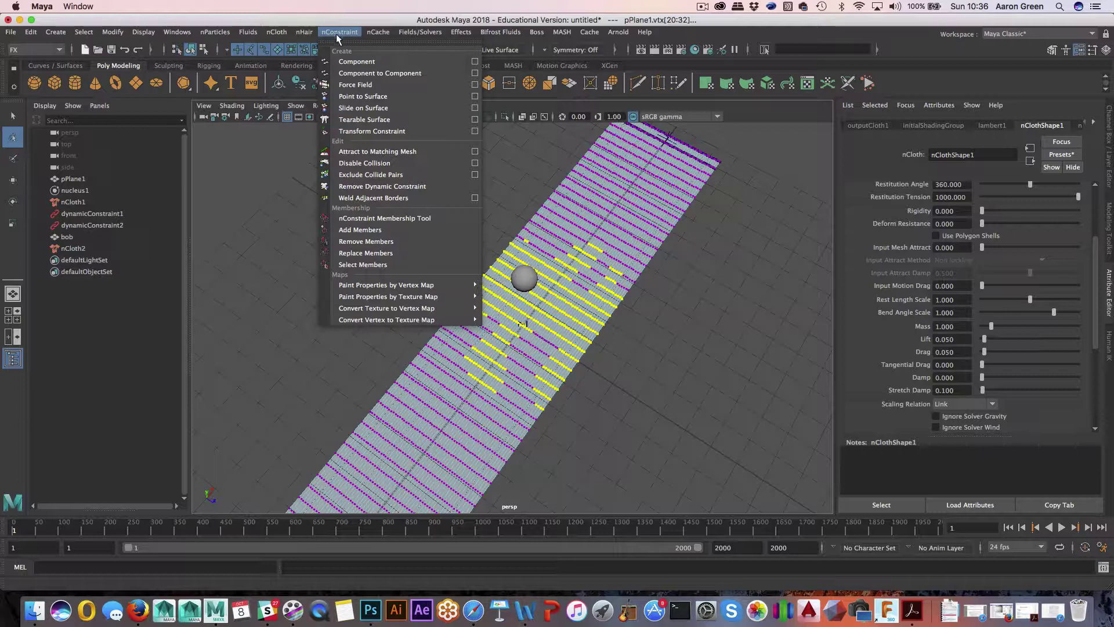
left_click(381, 121)
left_click_drag(572, 278, 535, 236, "alt")
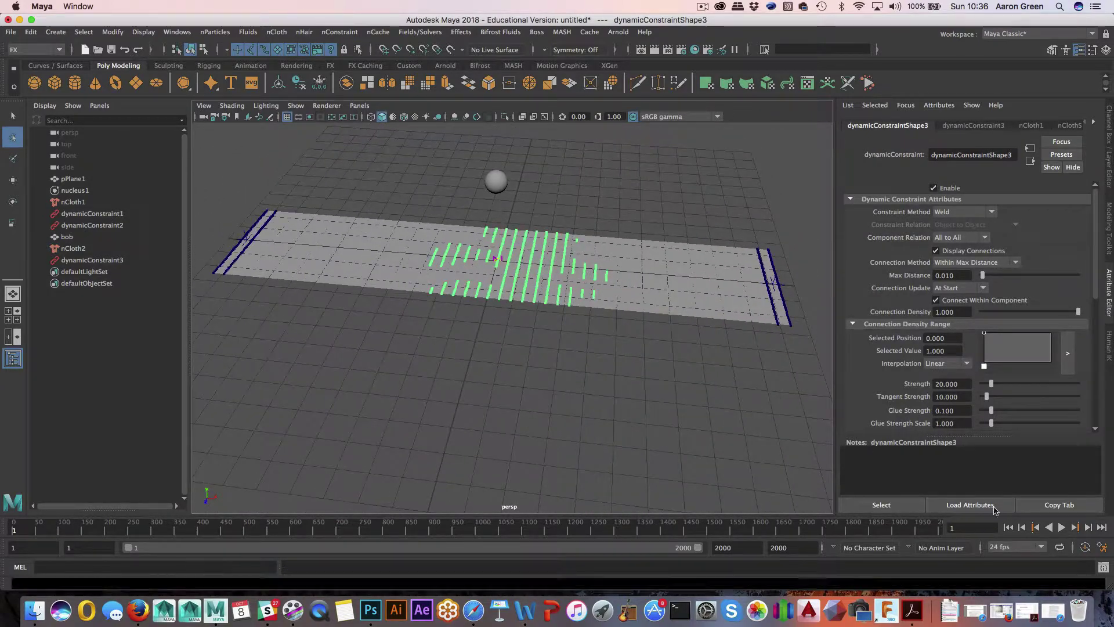
Play the simulation to about frame 86, examine how the strip tears, and return to the first frame.
left_click(1062, 527)
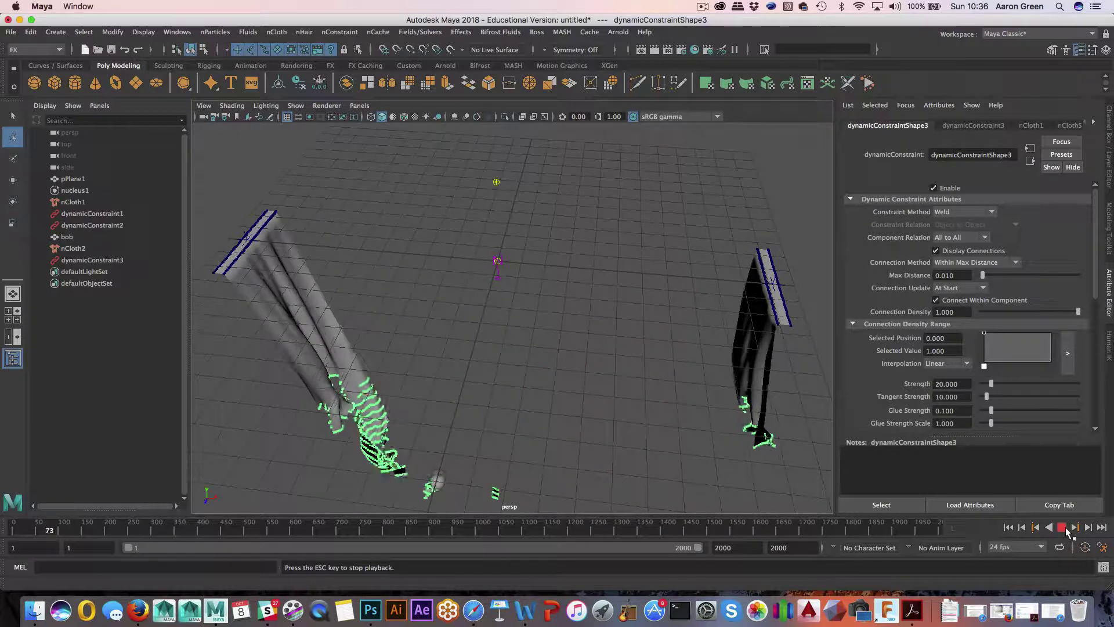
left_click(1061, 526)
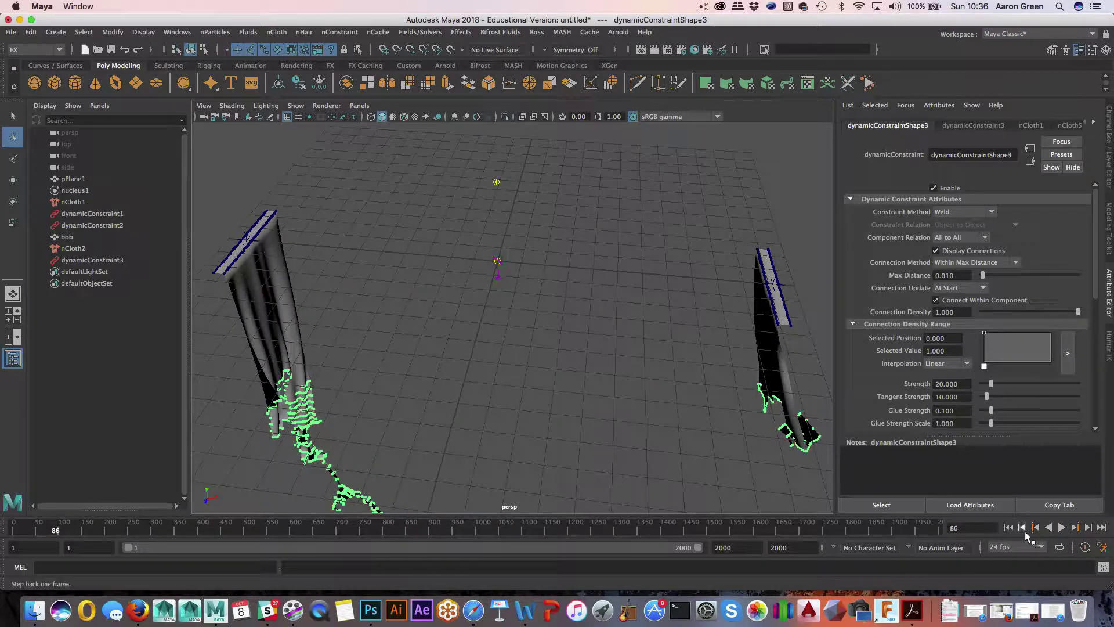
left_click(1009, 527)
mouse_move(567, 378)
left_mouse_down("alt")
mouse_move(524, 378)
mouse_move(510, 281)
mouse_move(475, 281)
left_mouse_up("alt")
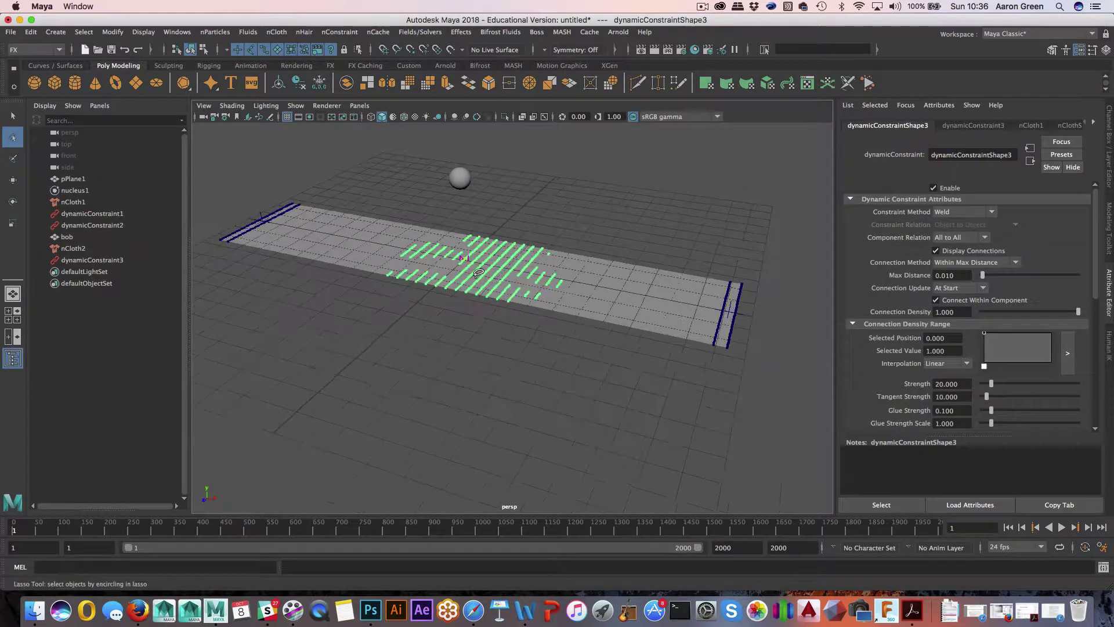
Select dynamicConstraint3, the Tearable Surface constraint in the middle of the strip, and set its Glue Strength to 0.159.
key("w")
left_click(633, 309)
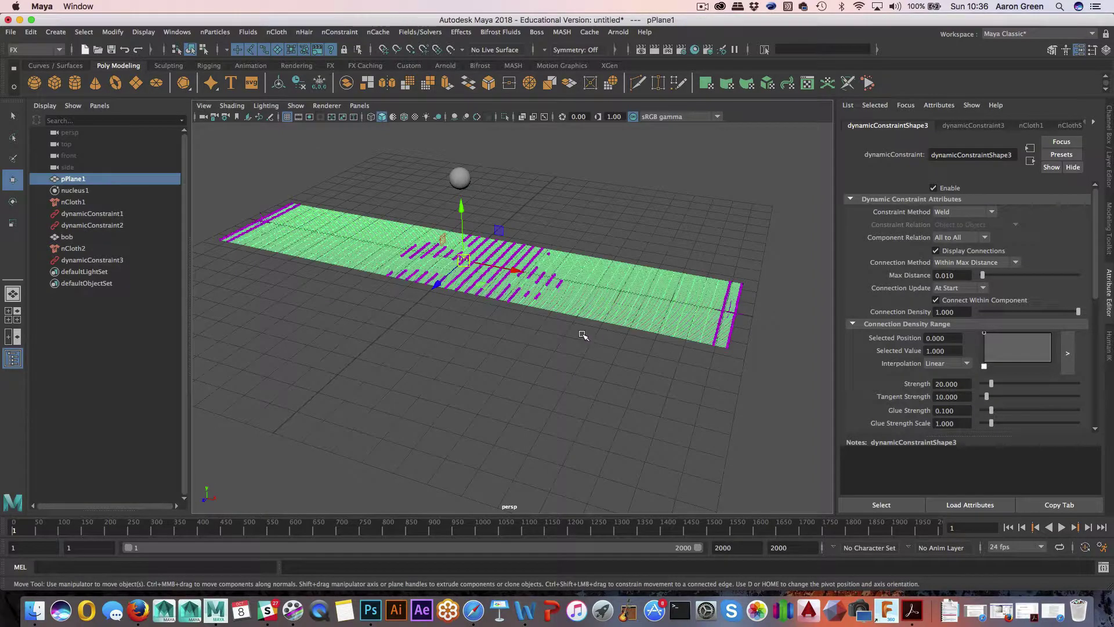
left_click(96, 260)
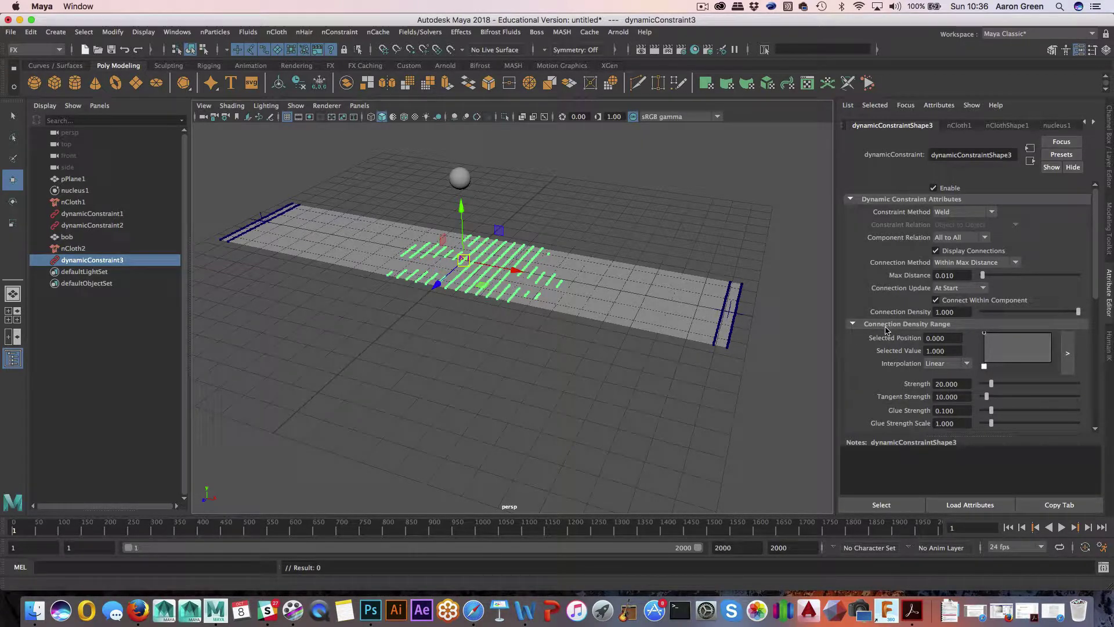
scroll(886, 330, "down", 3)
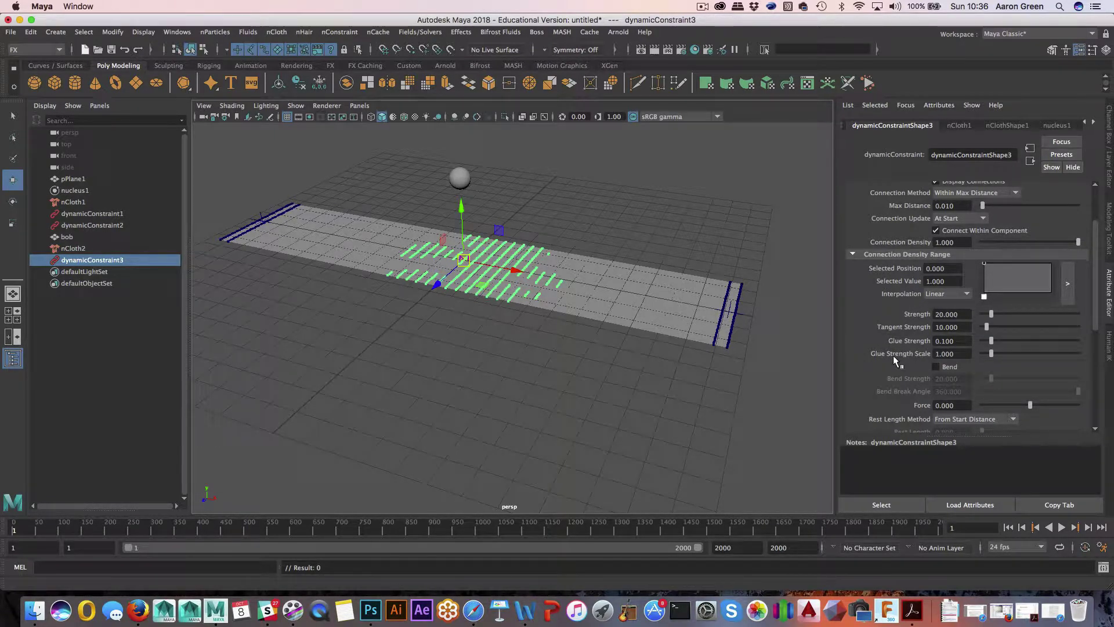
Play the simulation to about frame 66 to check how the strip holds against the falling sphere, and return to the first frame.
left_click(1062, 527)
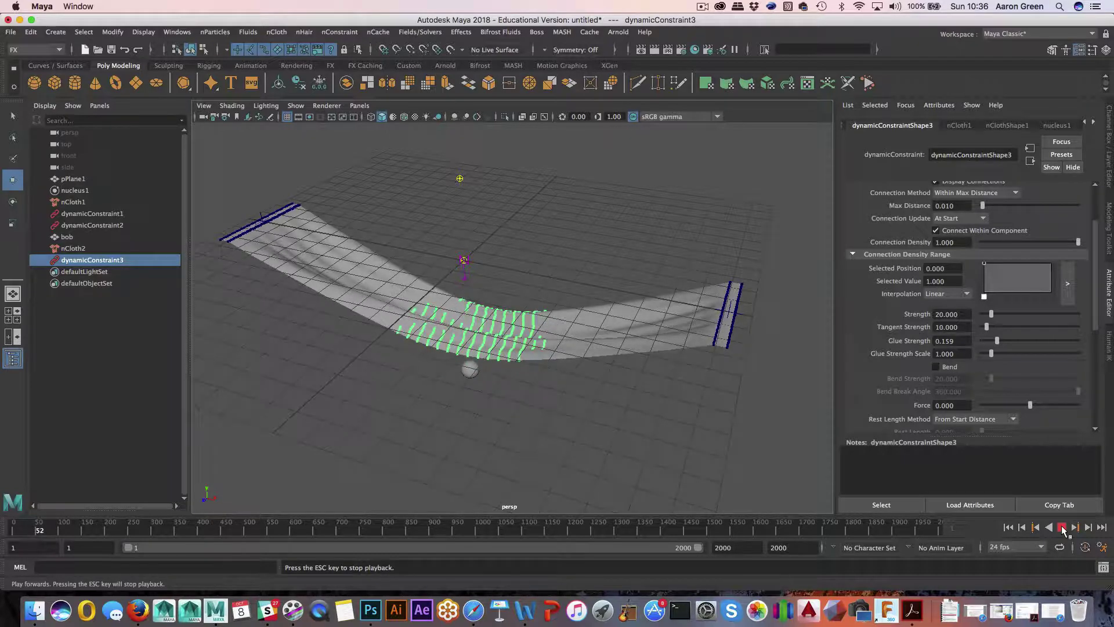
left_click(1062, 527)
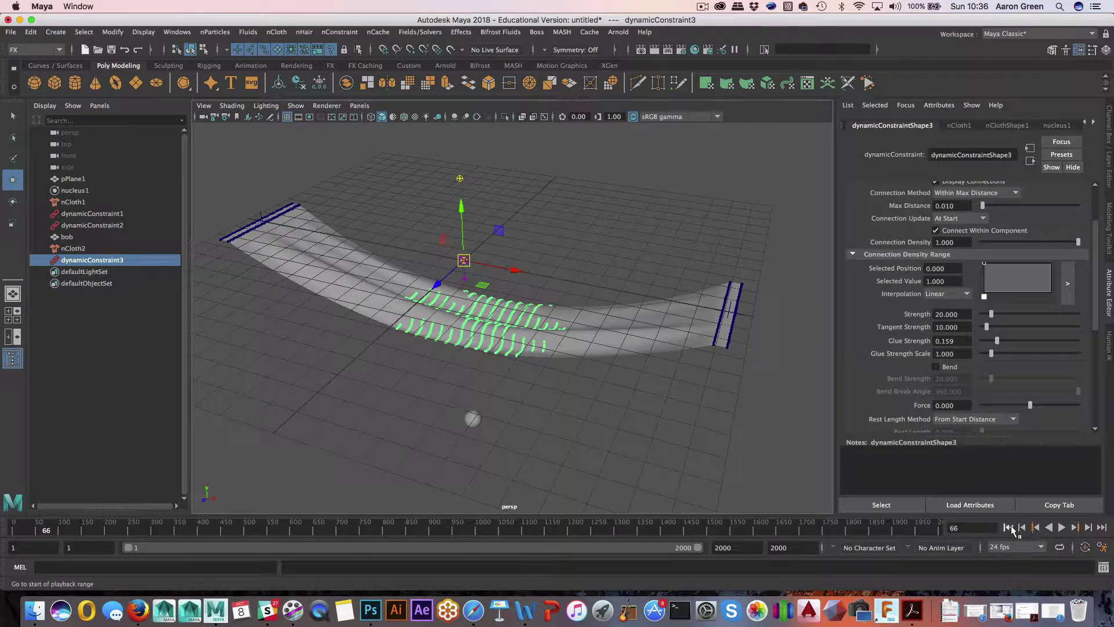
left_click(1008, 527)
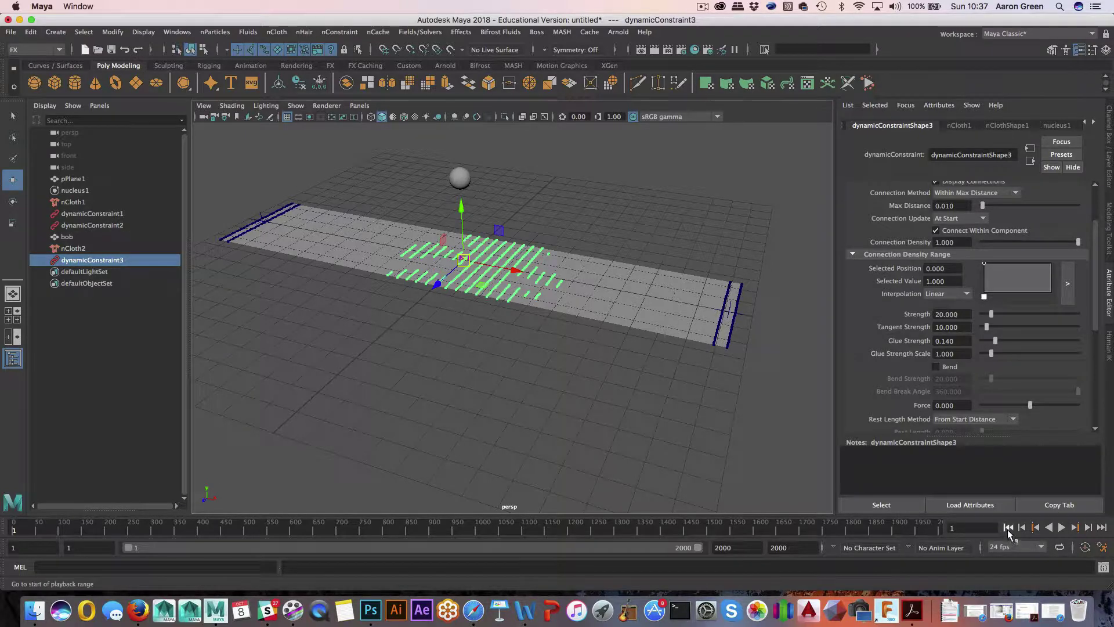
Set the constraint's Glue Strength to 0.140, play the simulation to about frame 101, and return to the first frame.
left_click(1062, 526)
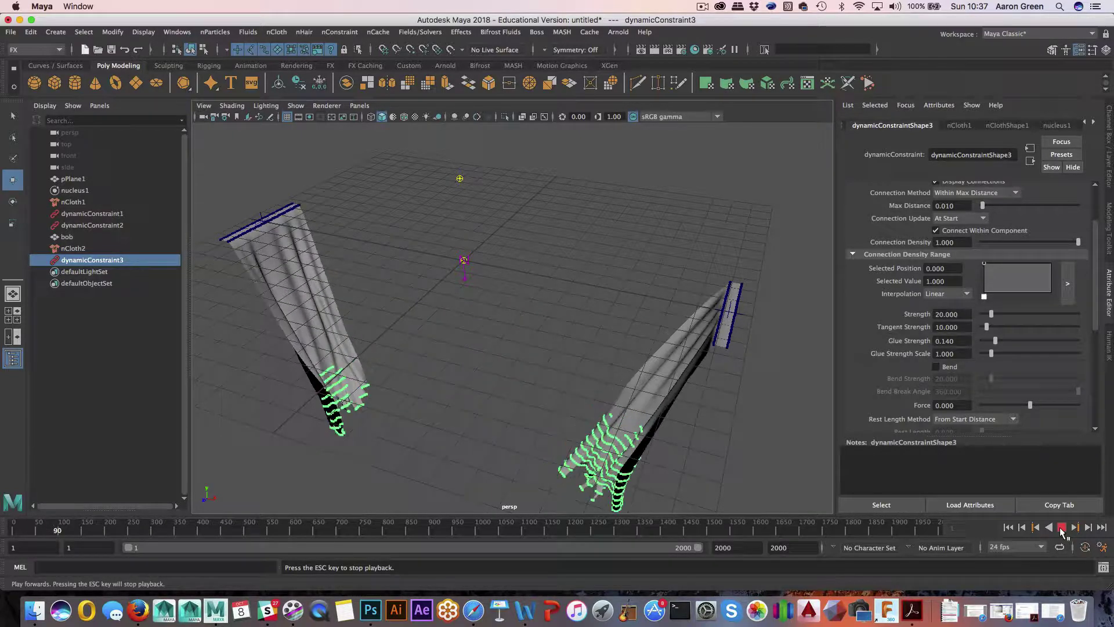
left_click(1061, 528)
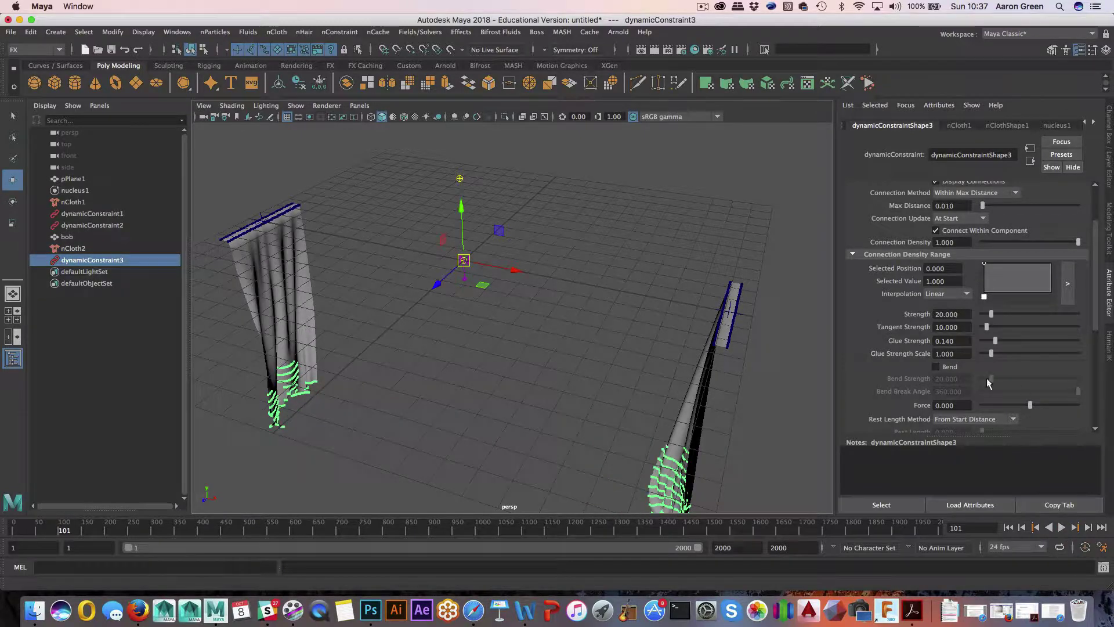
scroll(574, 357, "down", 5)
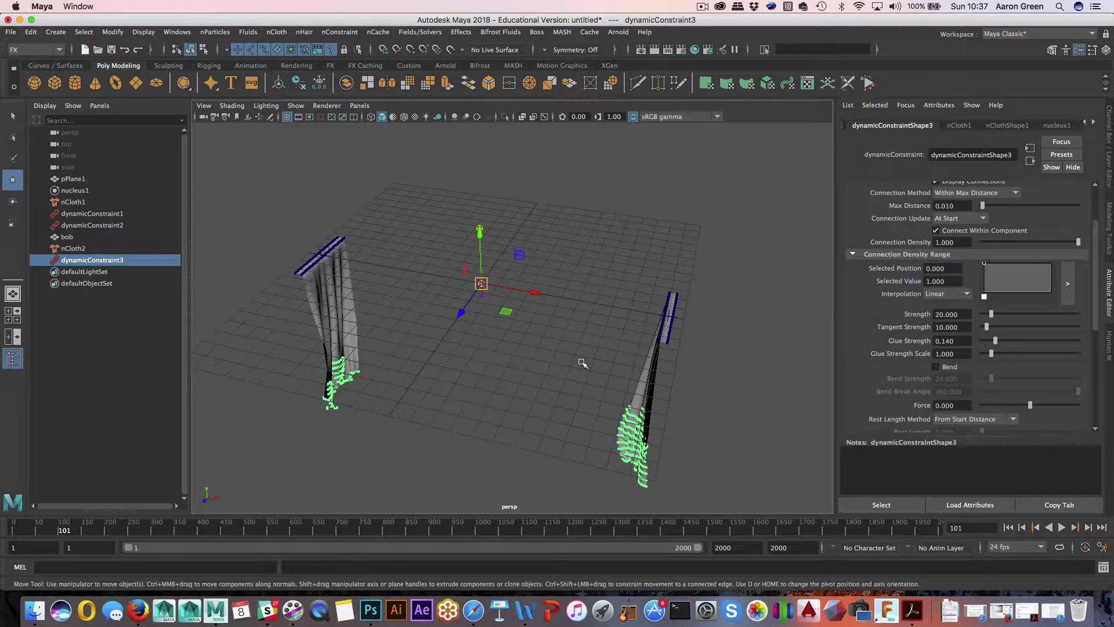
key("alt+shift+v")
mouse_move(596, 360)
left_mouse_down("alt")
mouse_move(719, 381)
mouse_move(708, 385)
mouse_move(623, 370)
mouse_move(754, 378)
mouse_move(622, 356)
mouse_move(629, 380)
mouse_move(586, 371)
left_mouse_up("alt")
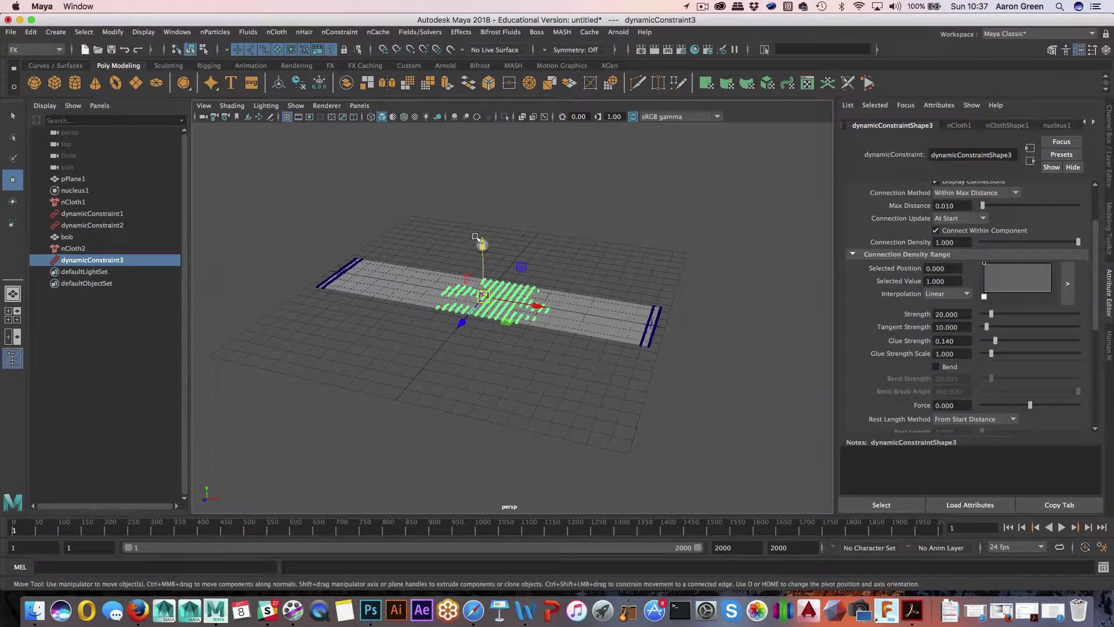
left_click(339, 32)
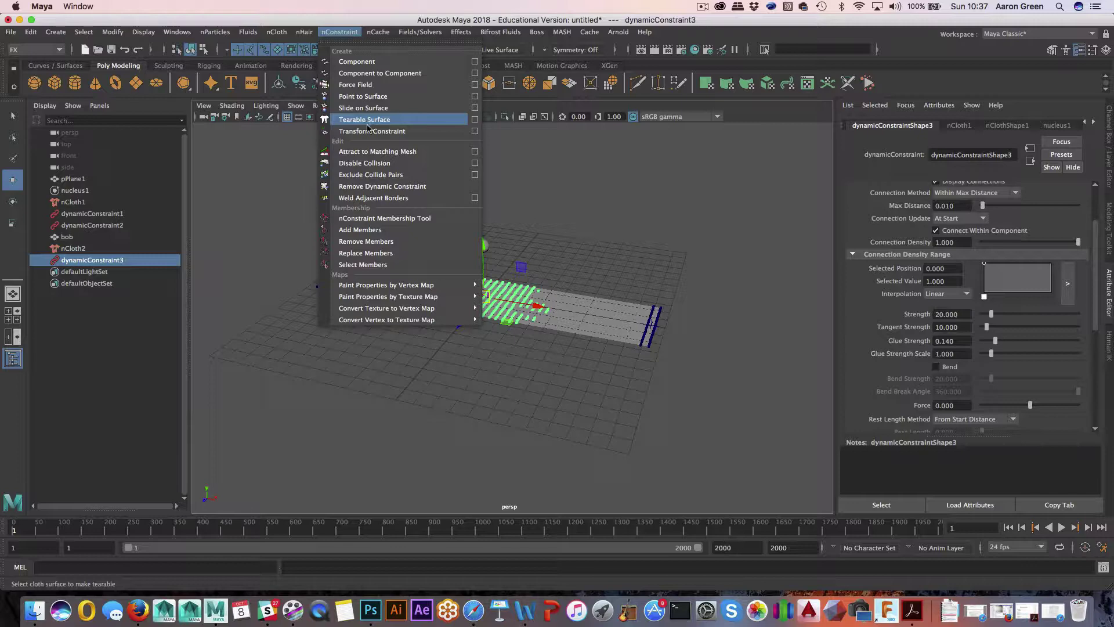
left_click(620, 211)
middle_click_drag(496, 193, 516, 199, "alt")
right_click_drag(517, 199, 474, 193, "alt")
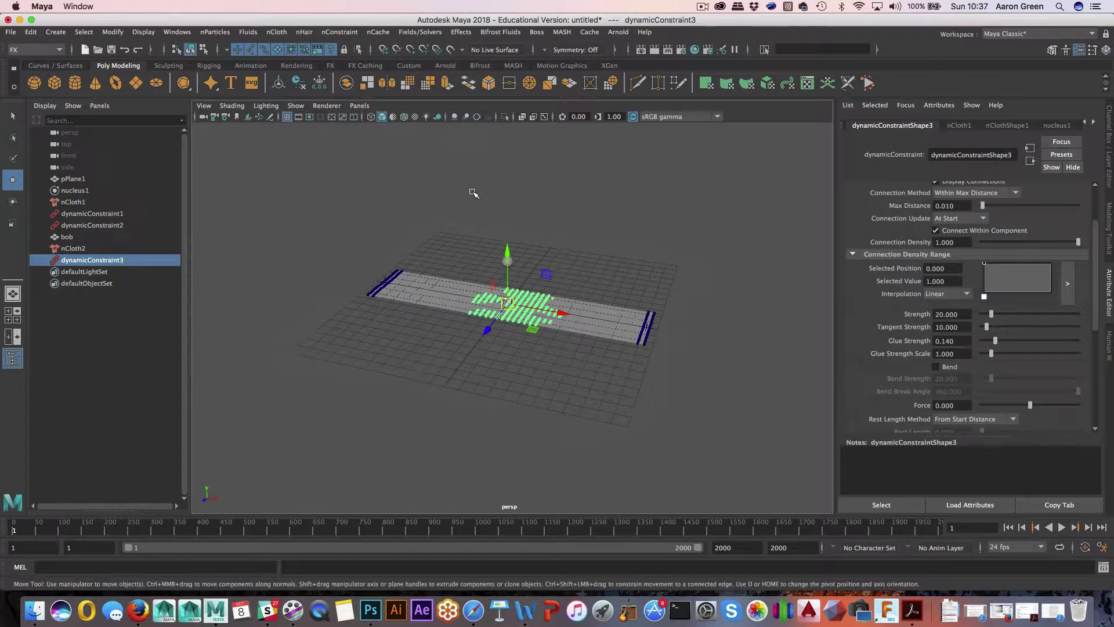
Start a new scene without saving the current one and create a polygon sphere at the origin.
left_click(86, 50)
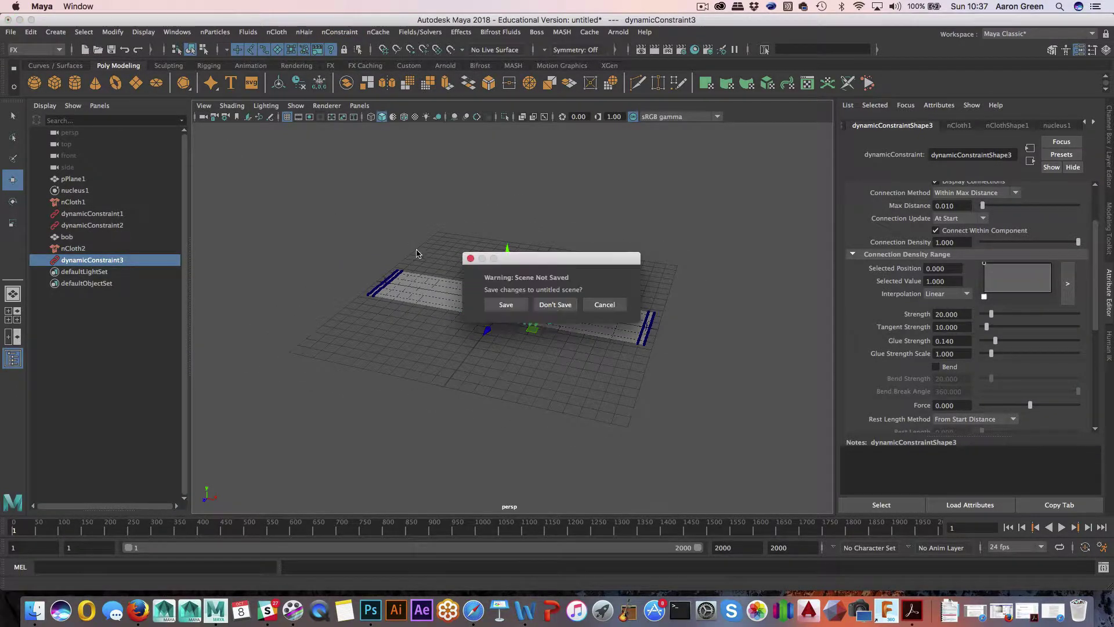
left_click(554, 309)
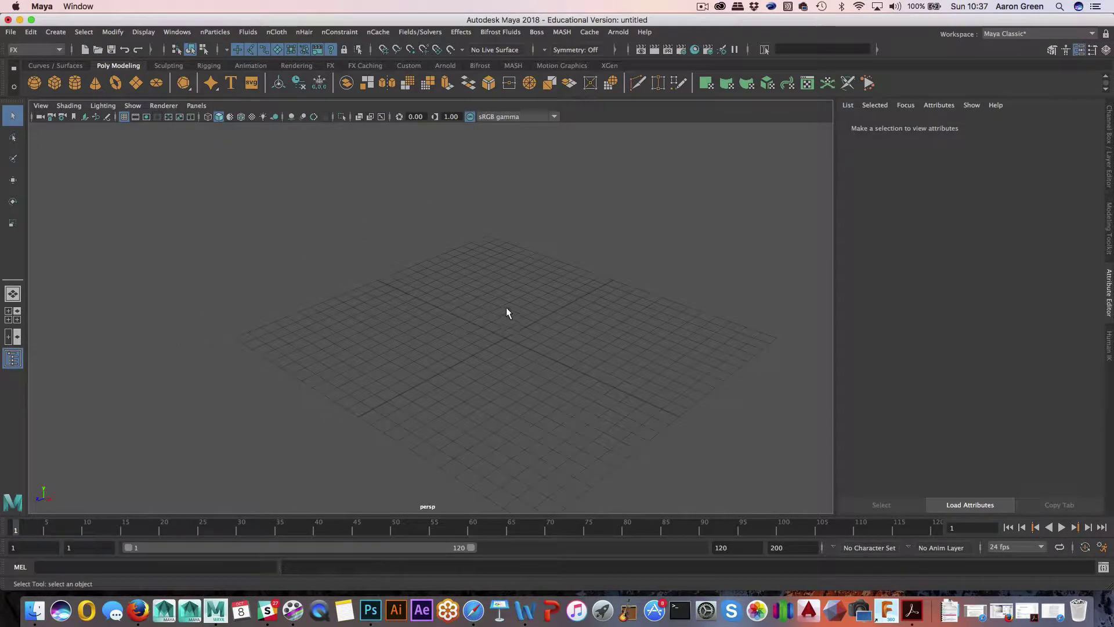
left_click(56, 32)
mouse_move(95, 72)
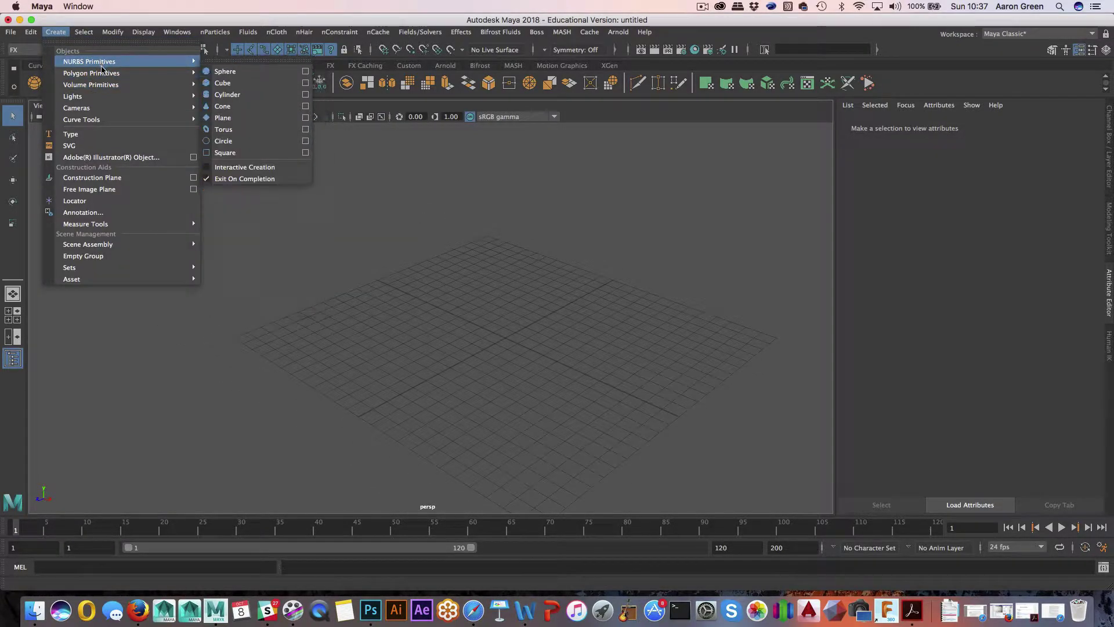
left_click(245, 83)
left_click_drag(333, 181, 329, 177, "alt")
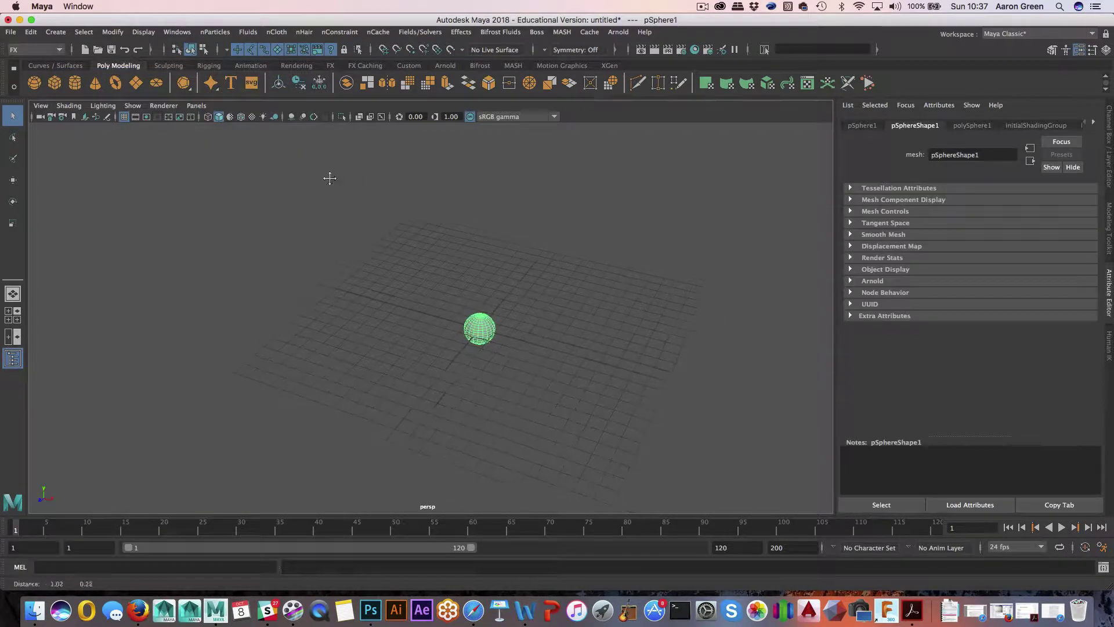
Scale the sphere uniformly to about 4.549.
key("w")
key("e")
key("r")
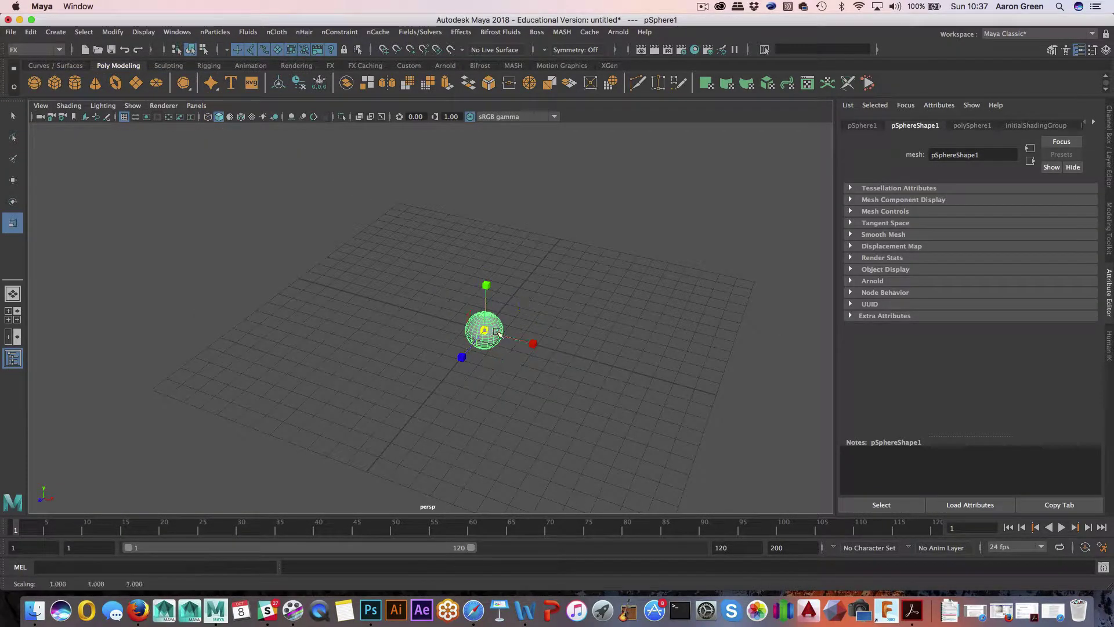
left_click_drag(494, 323, 574, 339)
Set both the axis and height subdivisions of the sphere to 27.
left_click(1109, 175)
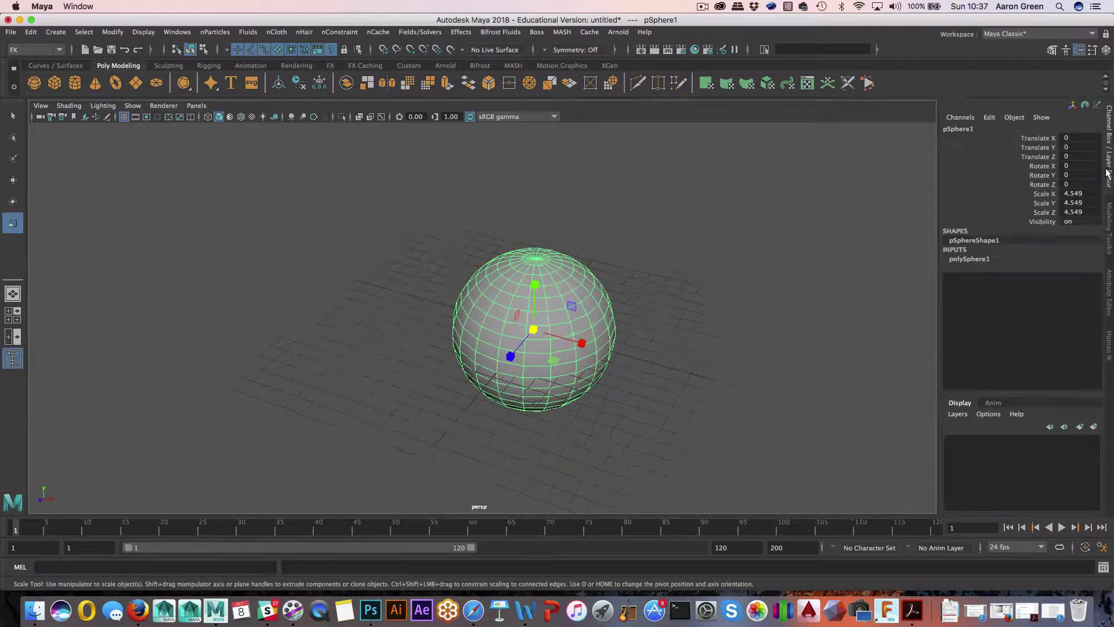
left_click(1022, 285)
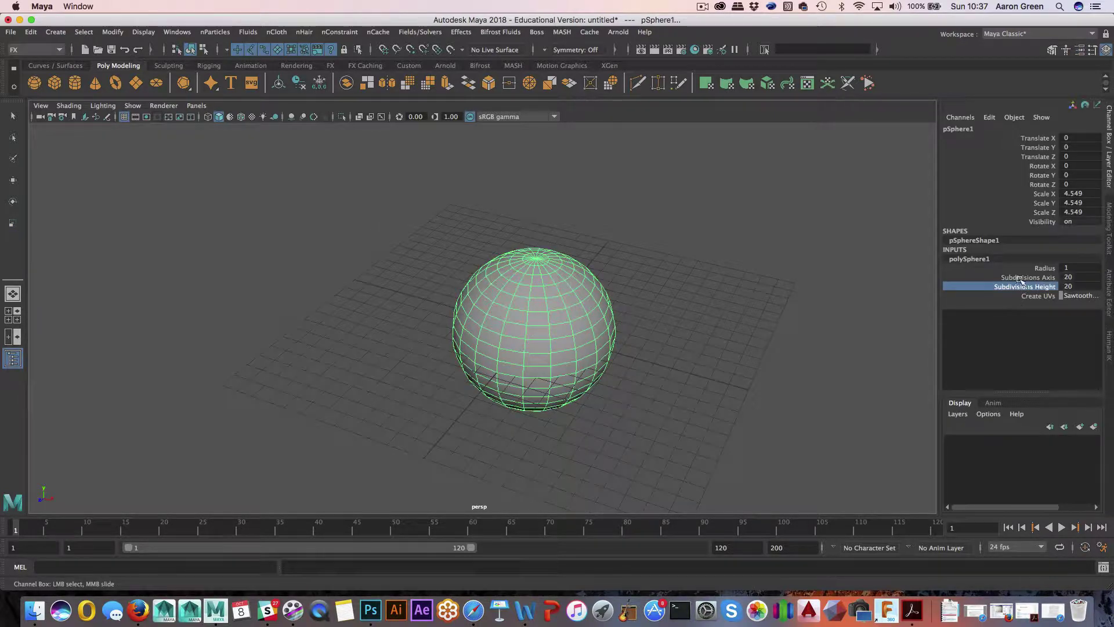
left_click(1021, 278, "shift")
middle_click_drag(746, 293, 773, 290)
left_click_drag(716, 298, 731, 291, "alt")
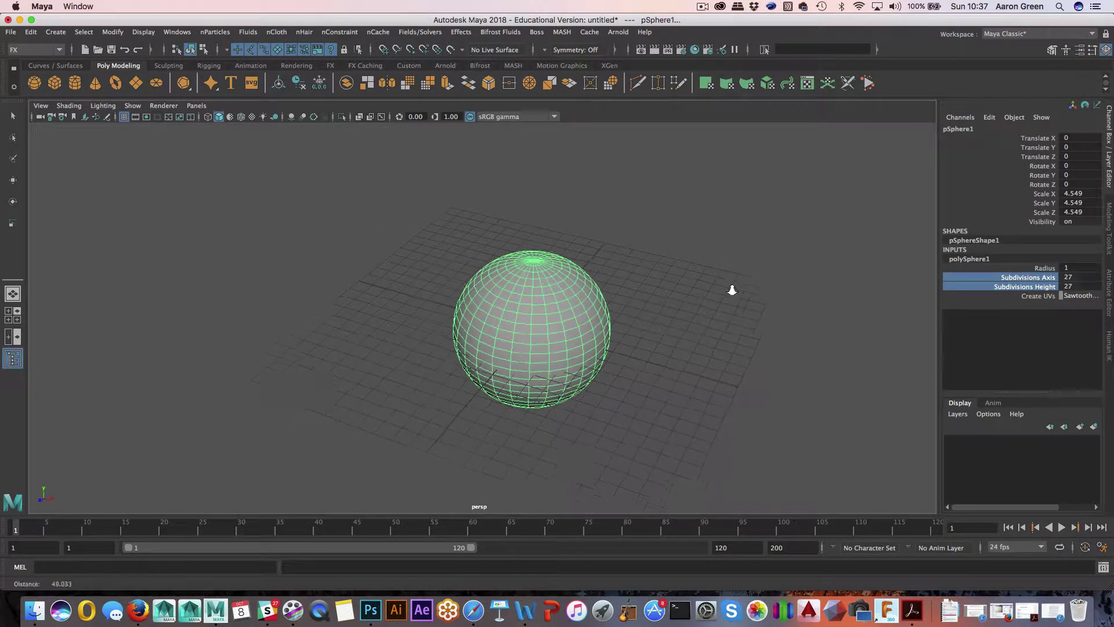
right_click_drag(731, 290, 711, 298, "alt")
Select the sphere again and convert it to an nCloth object.
left_click(710, 299)
left_click(591, 303)
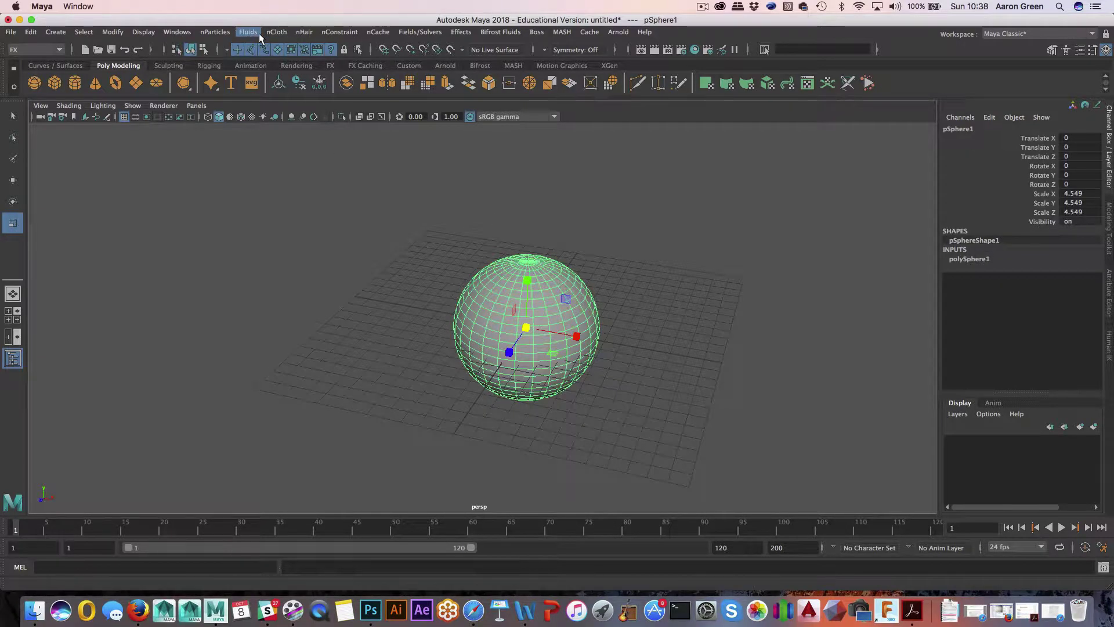
left_click(276, 31)
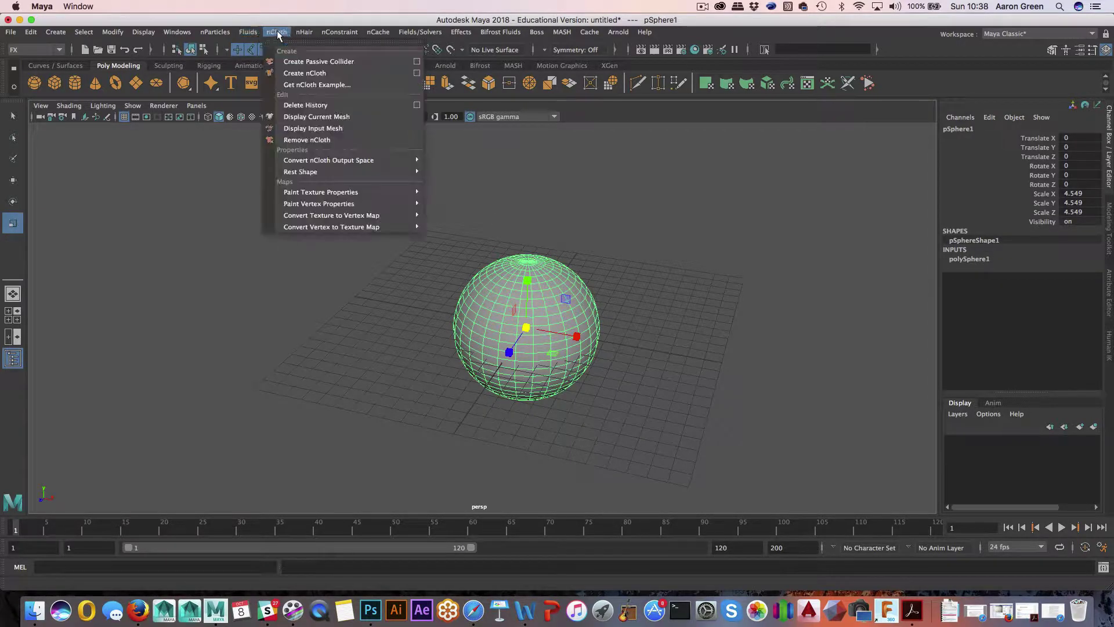
left_click(301, 73)
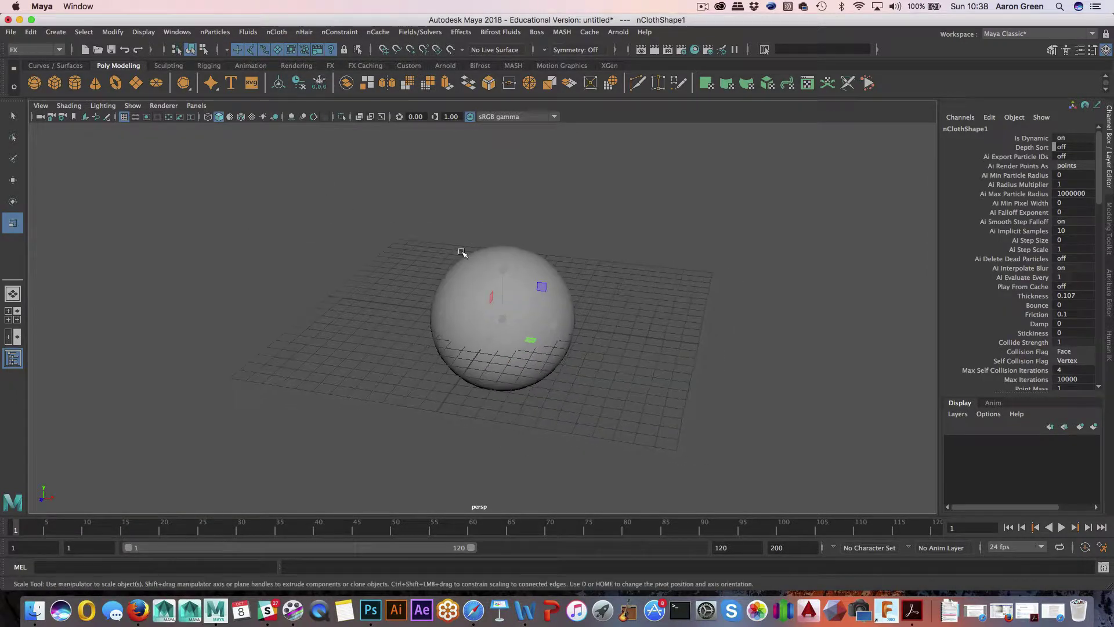
Select all of the sphere's vertices and create a Tearable Surface constraint on them.
left_click(481, 256)
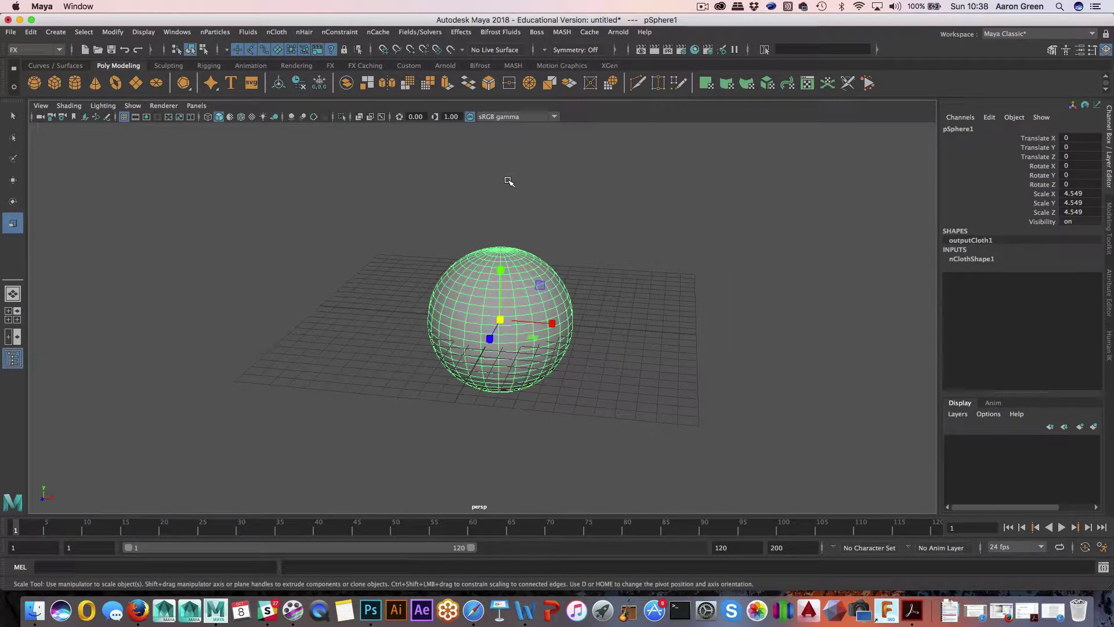
right_click_drag(472, 256, 359, 215)
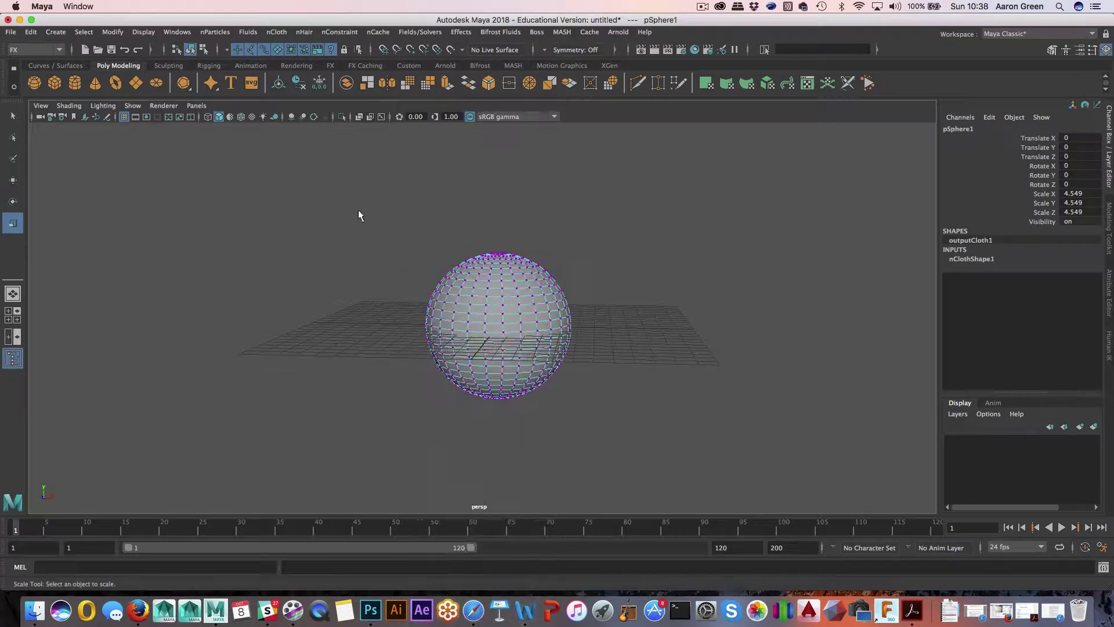
left_click_drag(711, 450, 429, 235)
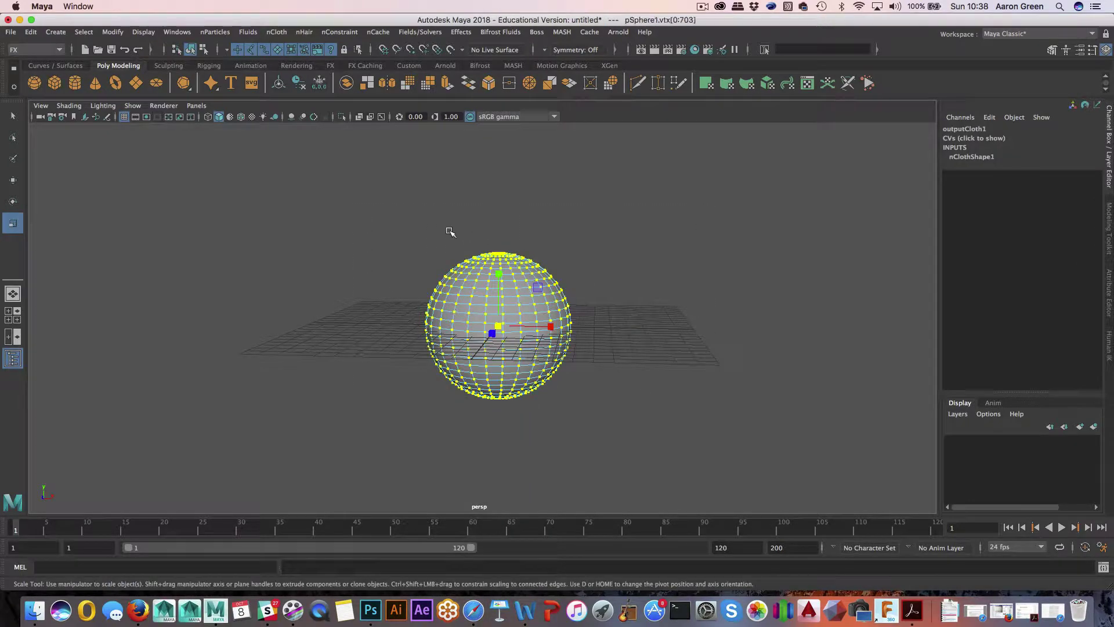
left_click(339, 31)
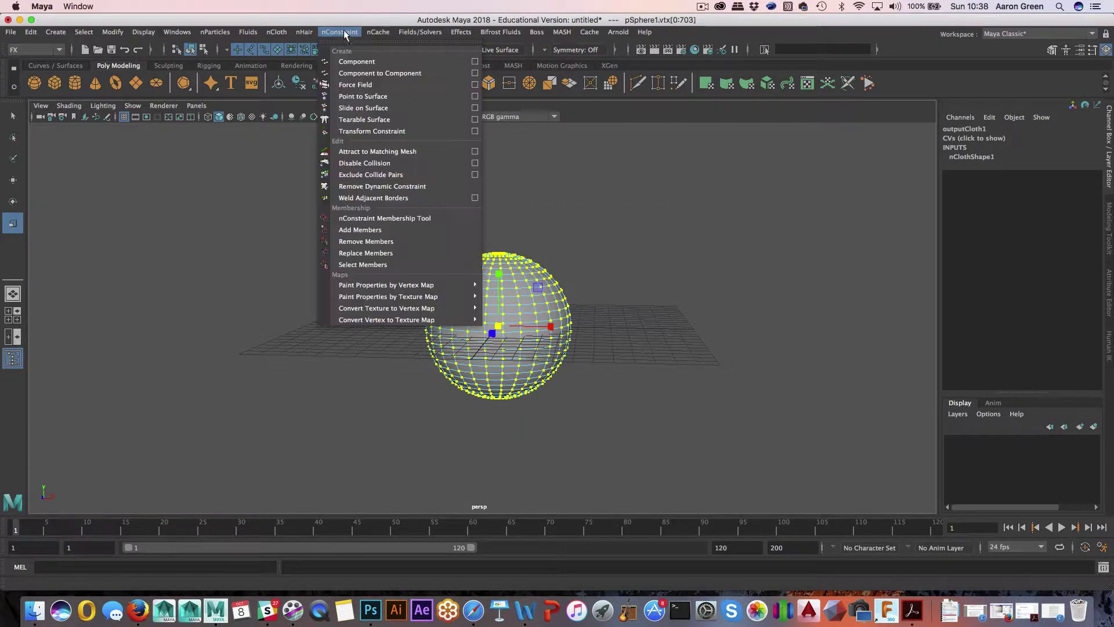
left_click(371, 121)
Set the Glue Strength of the sphere's Tearable Surface constraint to 0.085.
left_click_drag(537, 192, 432, 199, "alt")
key("ctrl+a")
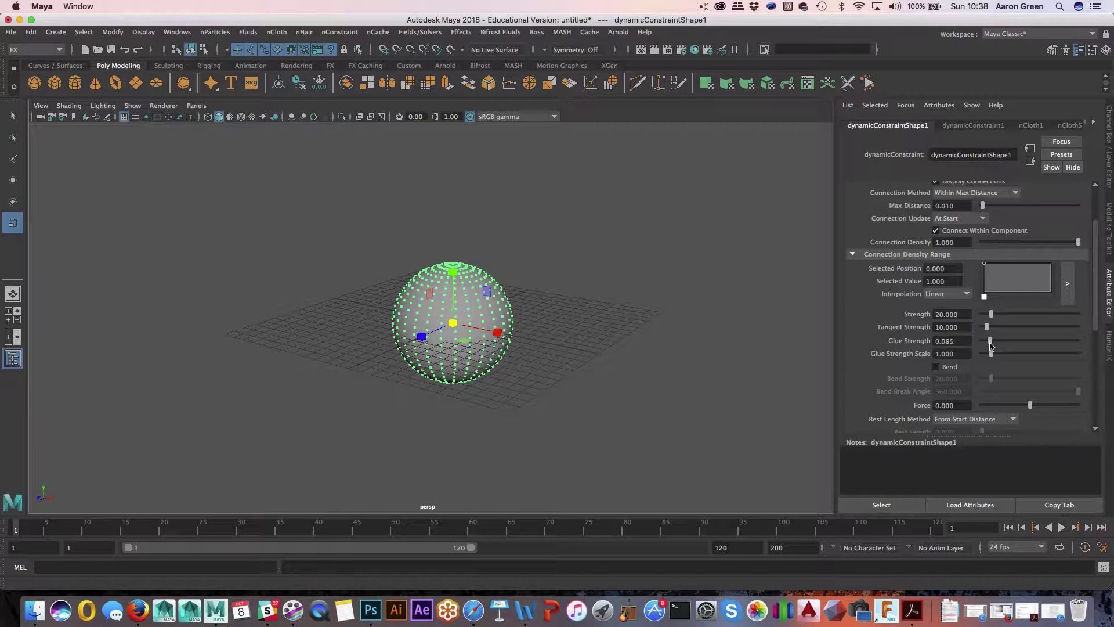
middle_click_drag(524, 288, 581, 279, "alt")
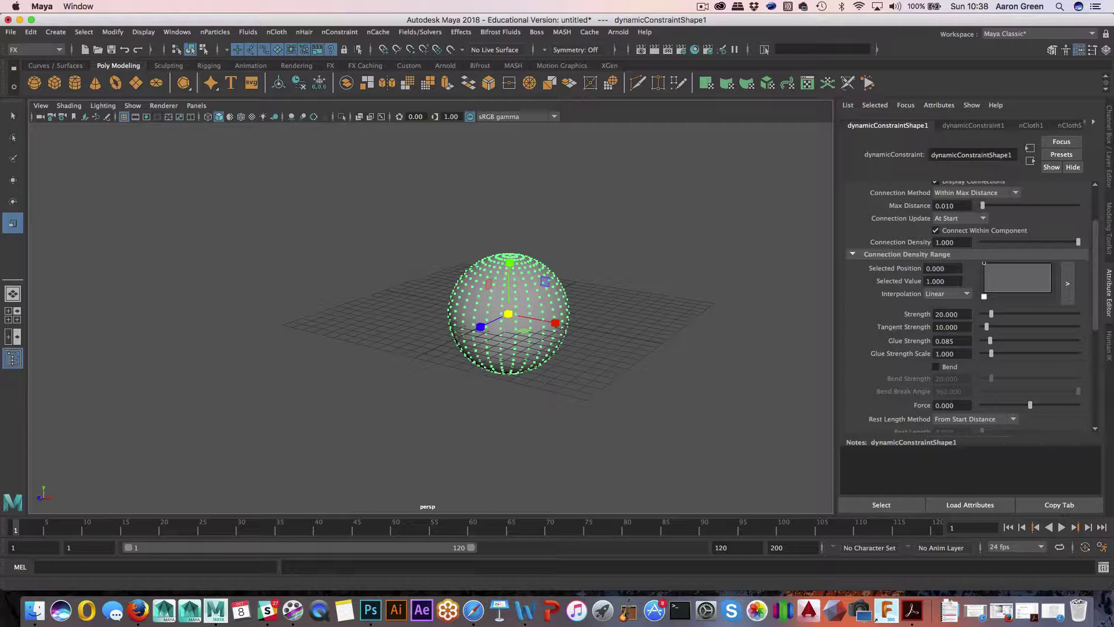
Select nucleus1 in the Outliner and set its Wind Speed to 13.720, Wind Noise to 0.646 and Y Wind Direction to 1.
left_click_drag(170, 110, 110, 113)
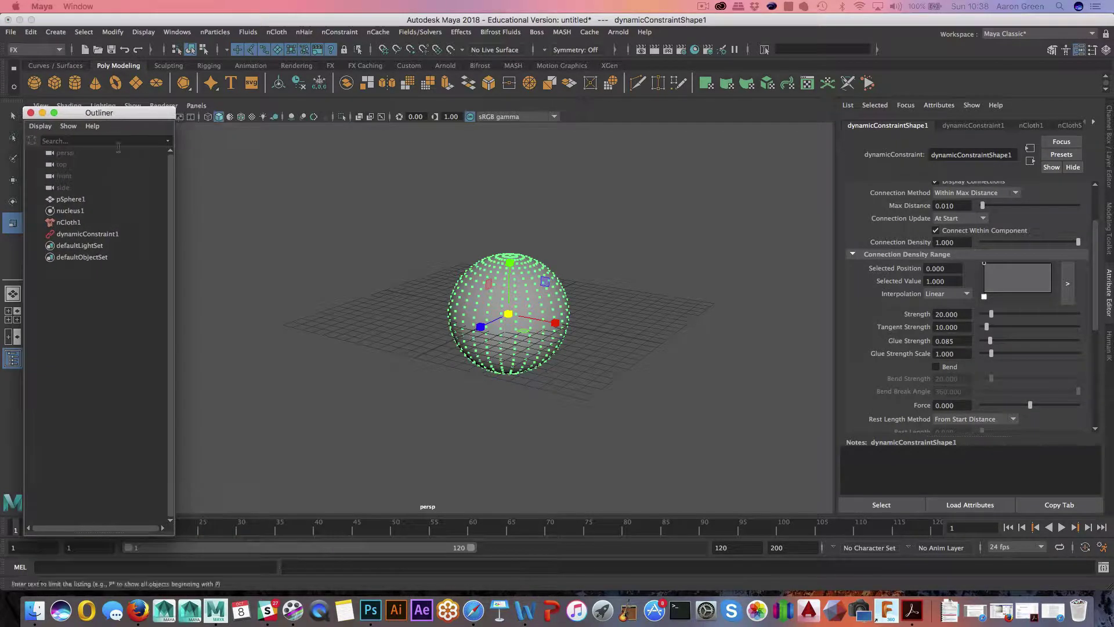
left_click(78, 210)
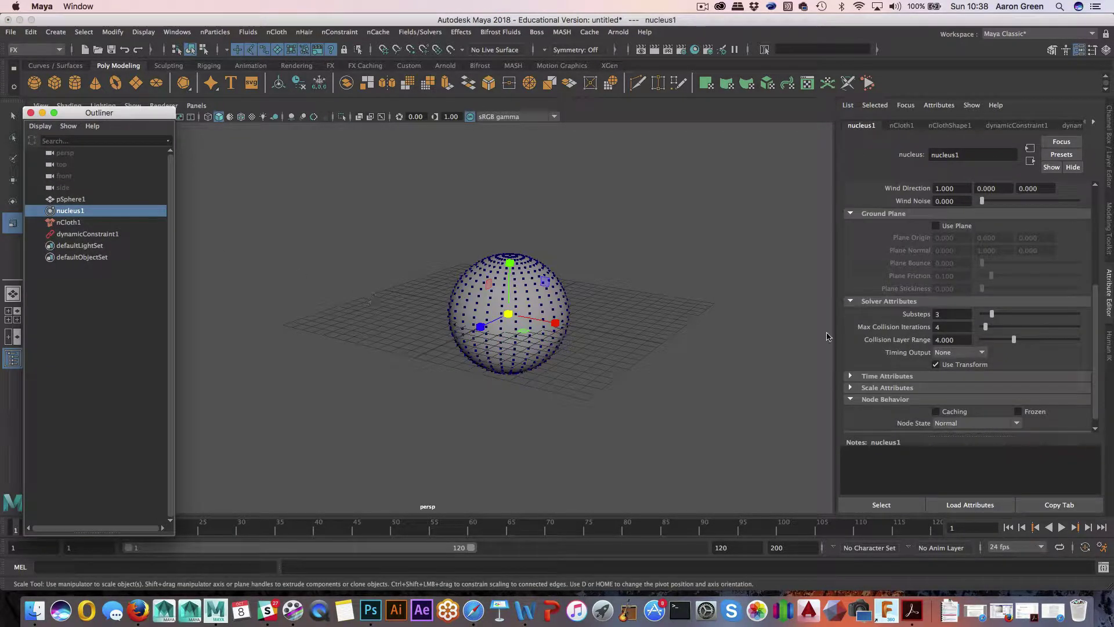
scroll(923, 325, "up", 5)
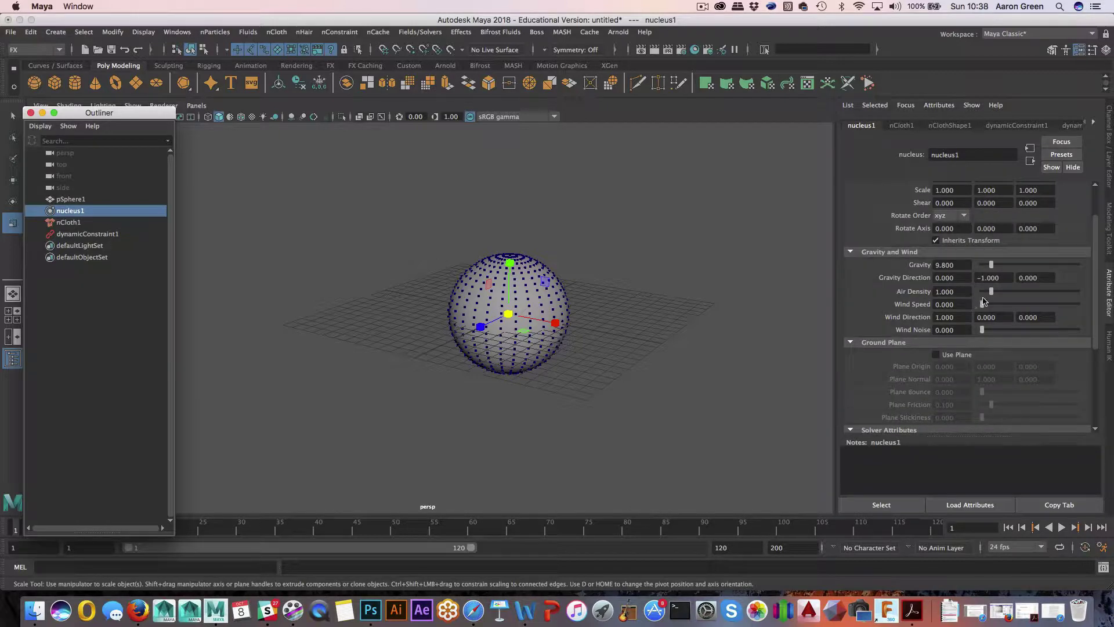
left_click_drag(982, 305, 1044, 338)
left_click(1007, 319)
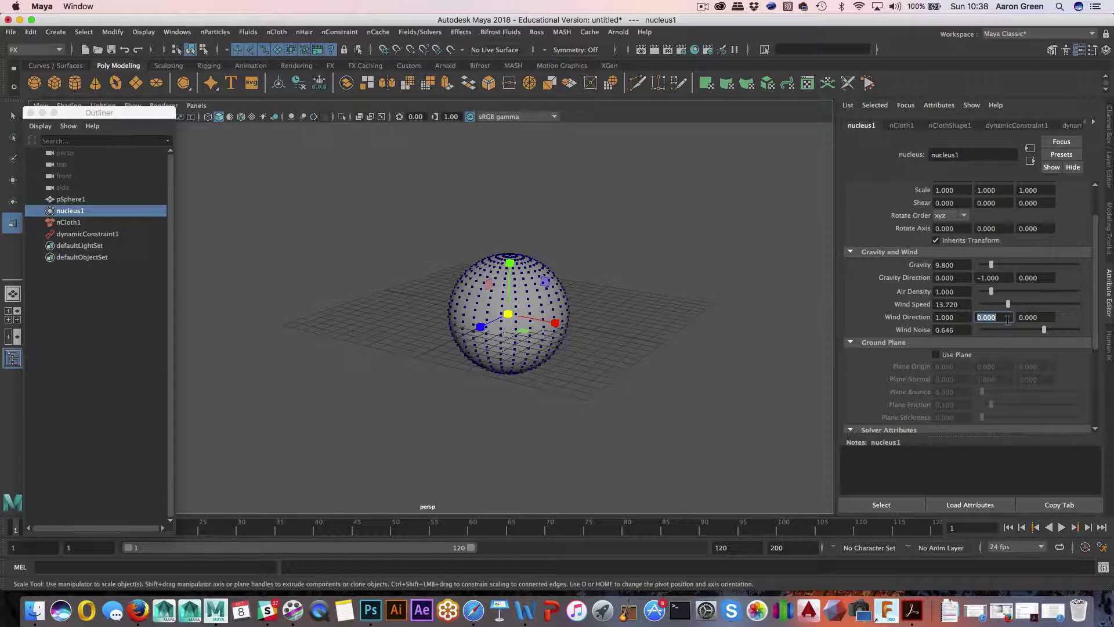
type("1")
key("Return")
Set the end of the playback range to frame 2000.
left_click_drag(821, 326, 671, 327, "alt")
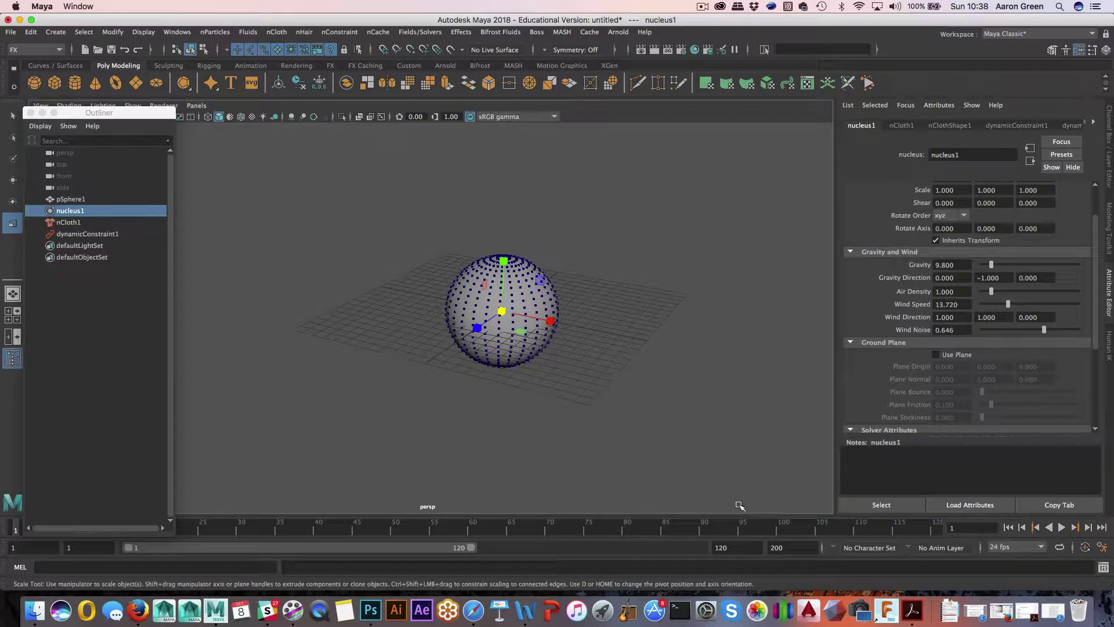
left_click(737, 547)
type("200")
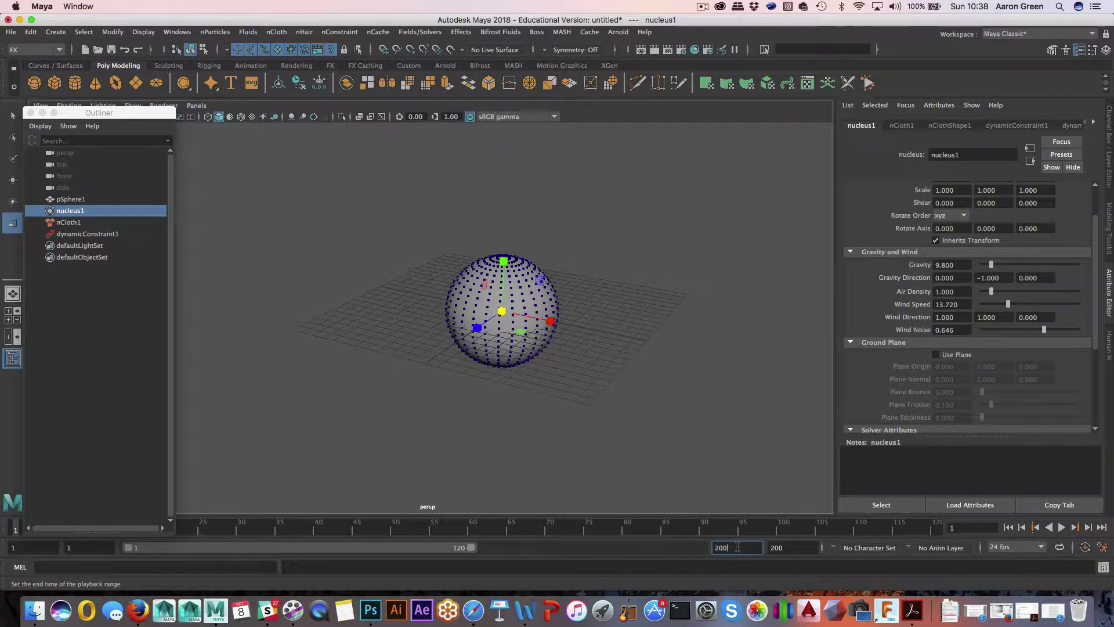
type("0")
key("Return")
Play the sphere simulation with the upward wind direction, stop it and return to the first frame.
left_click(1061, 527)
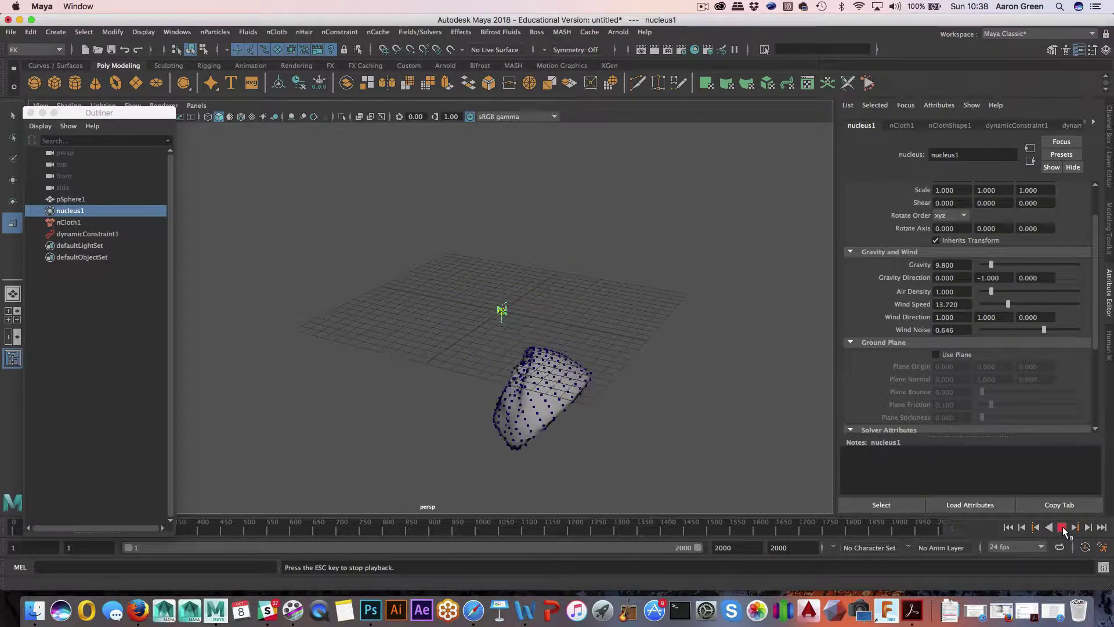
left_click(1062, 527)
left_click(1010, 527)
left_click_drag(607, 323, 606, 309, "alt")
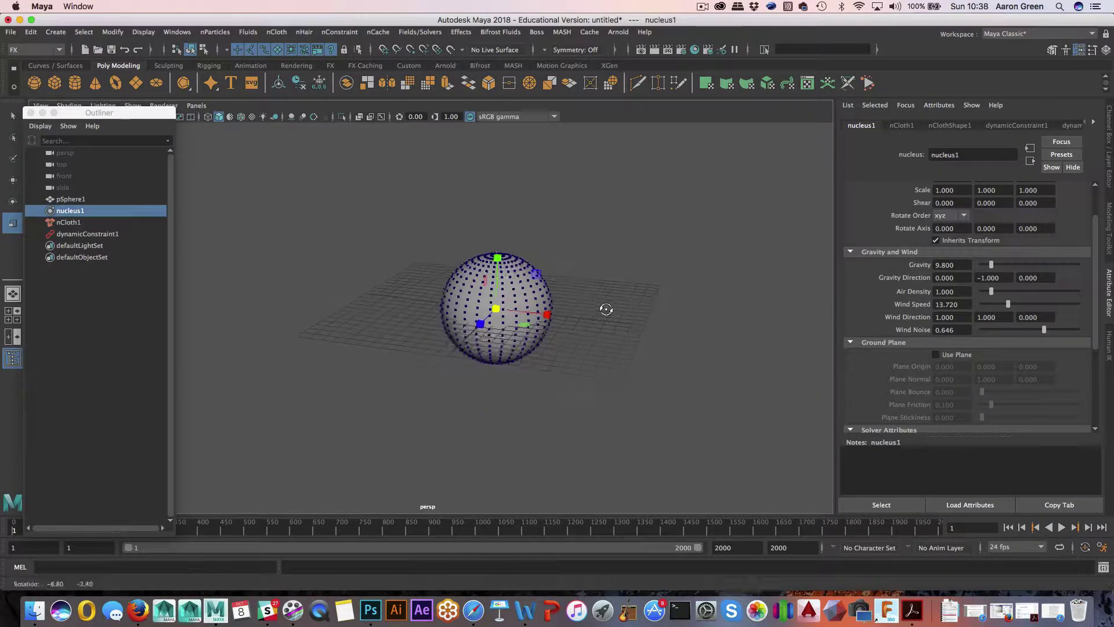
Set dynamicConstraint1's Glue Strength to 0.055 and nucleus1's Y Wind Direction to -1.
left_click(87, 234)
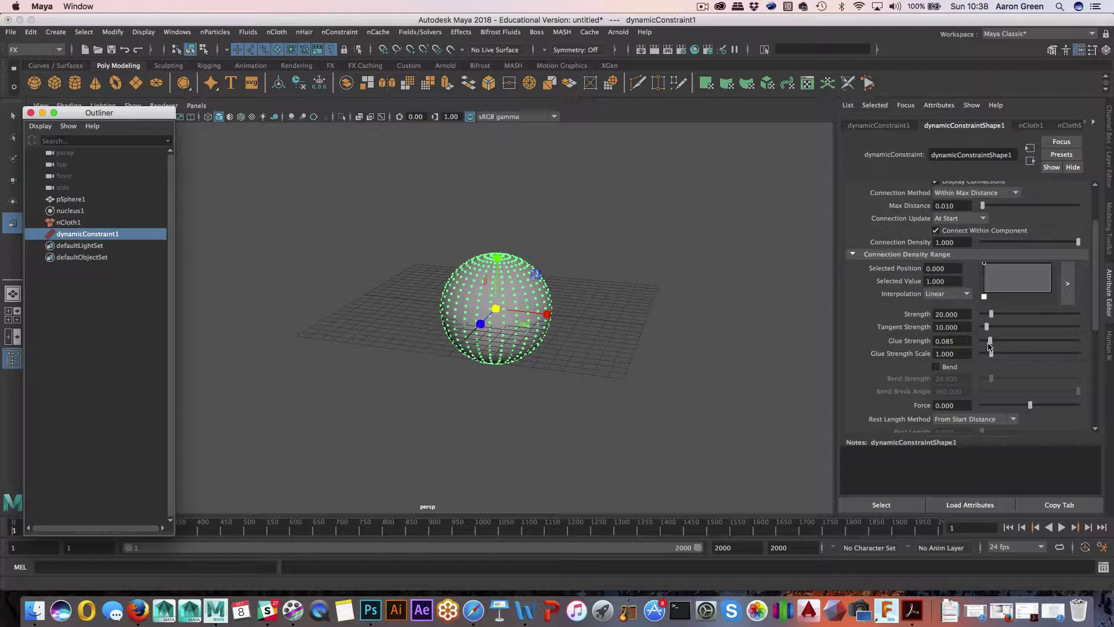
left_click_drag(989, 346, 991, 346)
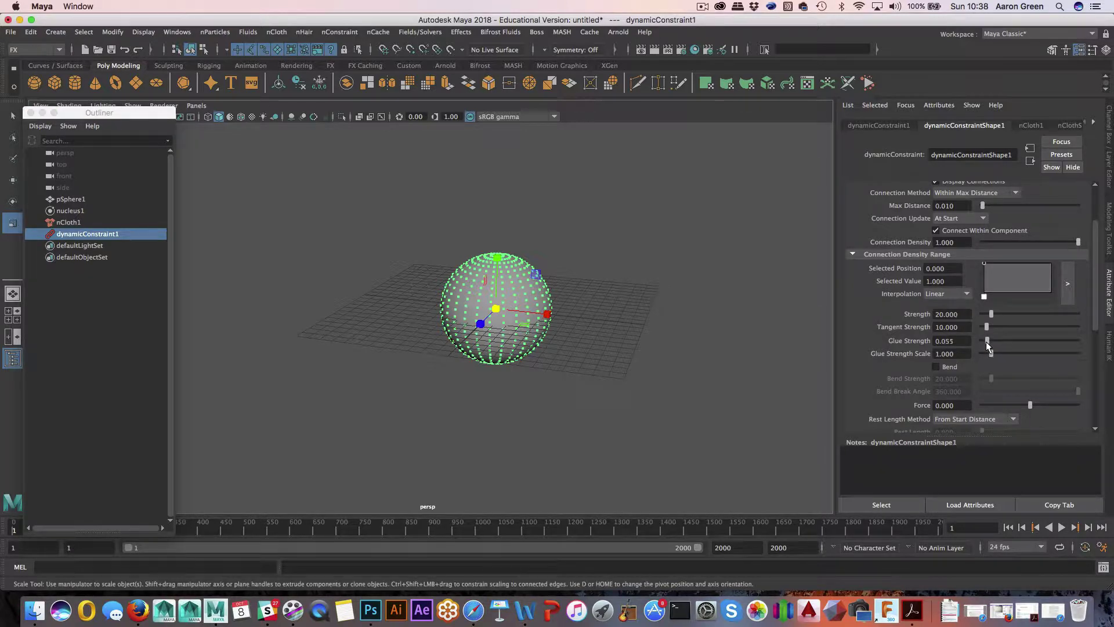
left_click(87, 211)
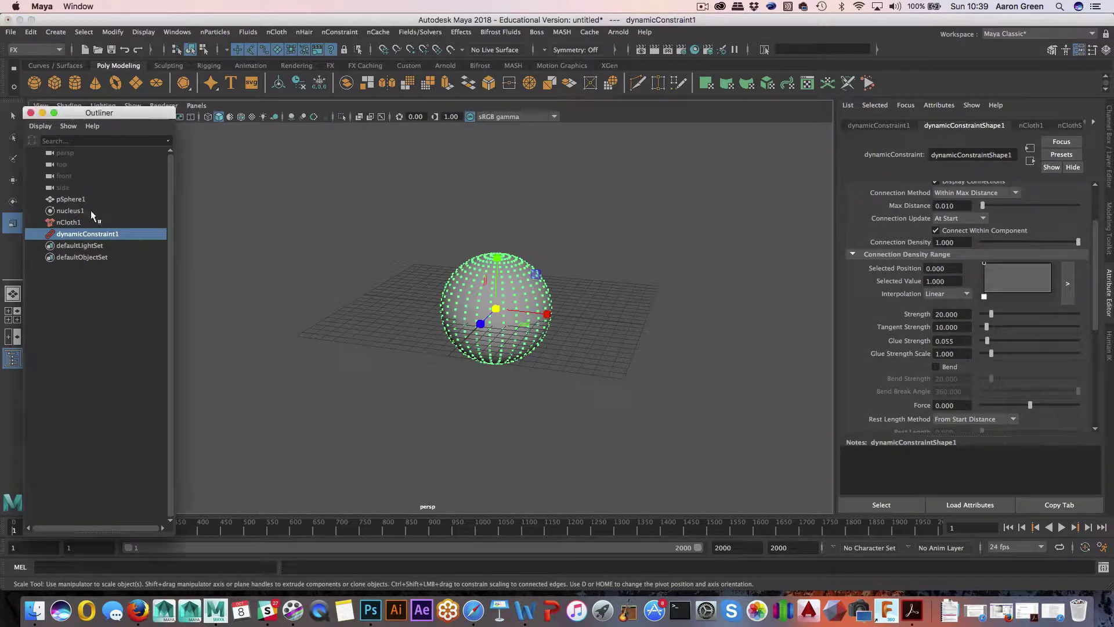
left_click(1001, 317)
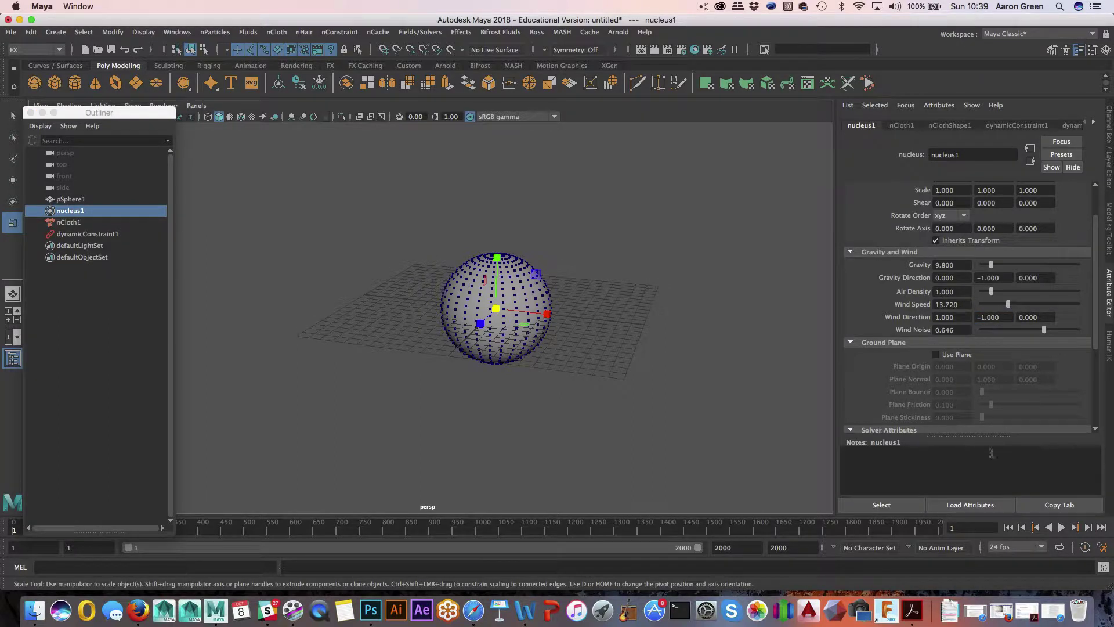
Play the simulation with the downward wind direction, stop it and rewind to the start.
left_click(1062, 527)
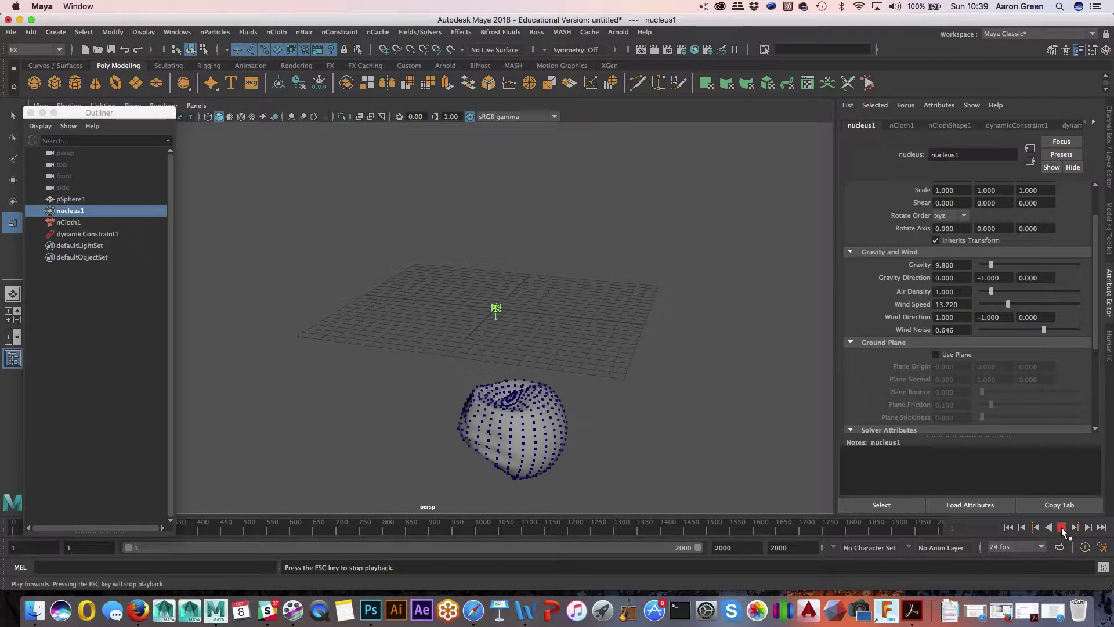
left_click(1062, 528)
left_click(1008, 528)
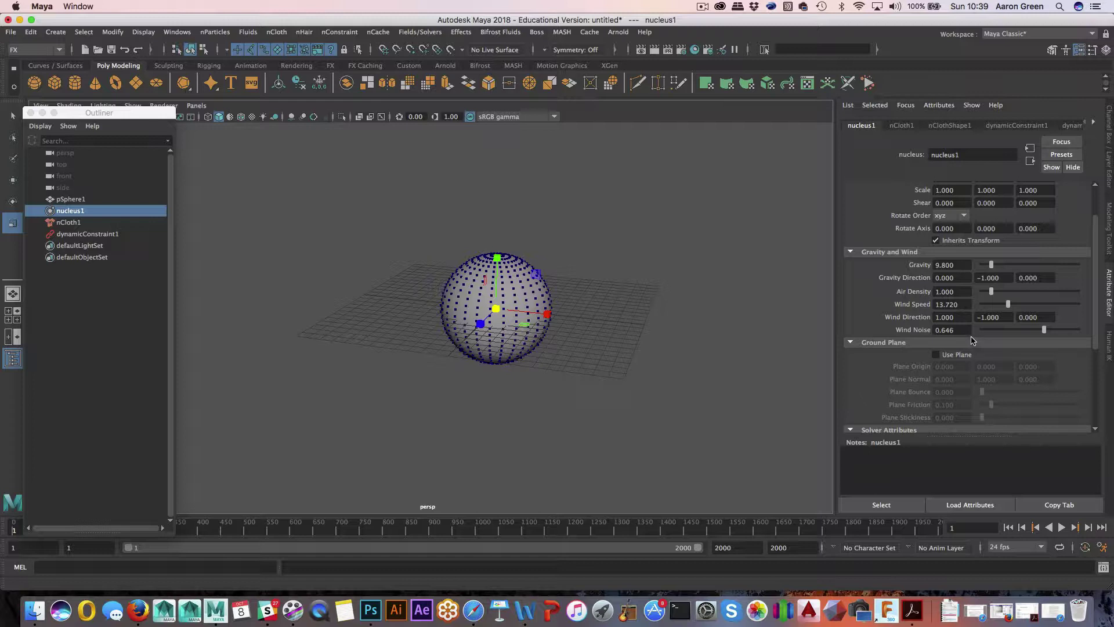
Set nucleus1's Wind Speed to 36.890 and its X Wind Direction to -1.
left_click_drag(1009, 305, 1051, 305)
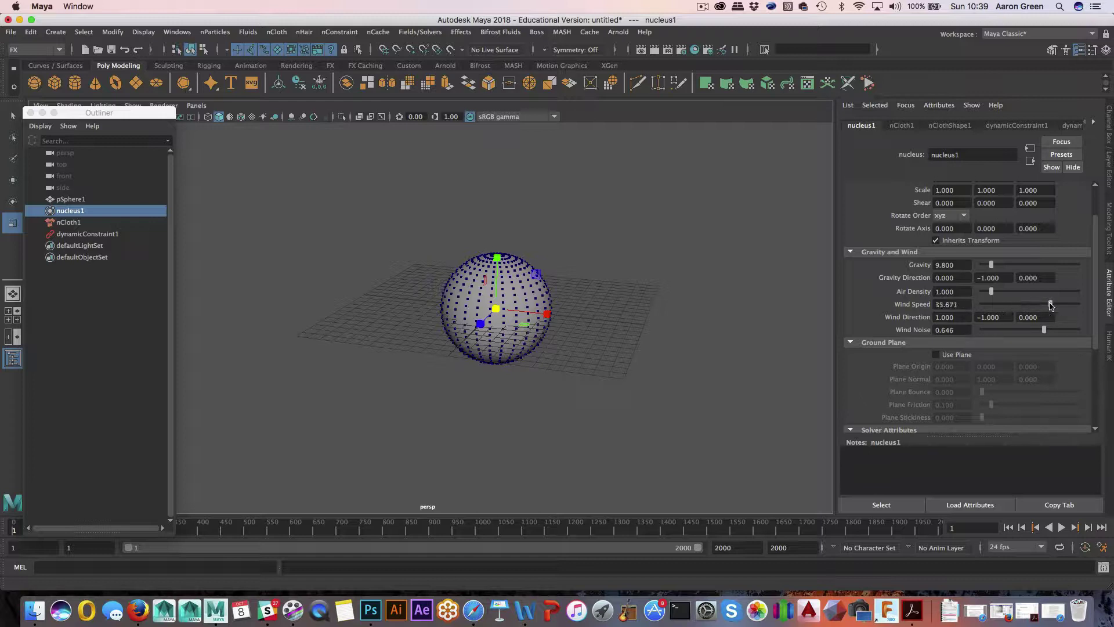
left_click(965, 316)
type("-1")
key("Return")
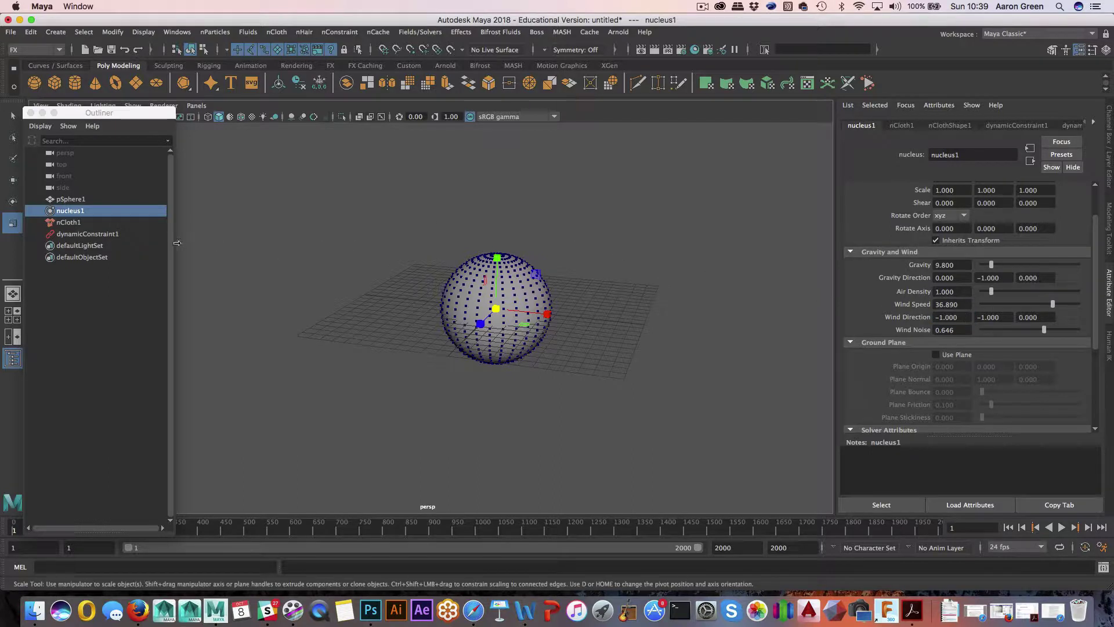
Select dynamicConstraint1 and set its Glue Strength to 0.024 and Glue Strength Scale to 0.244.
scroll(947, 355, "down", 5)
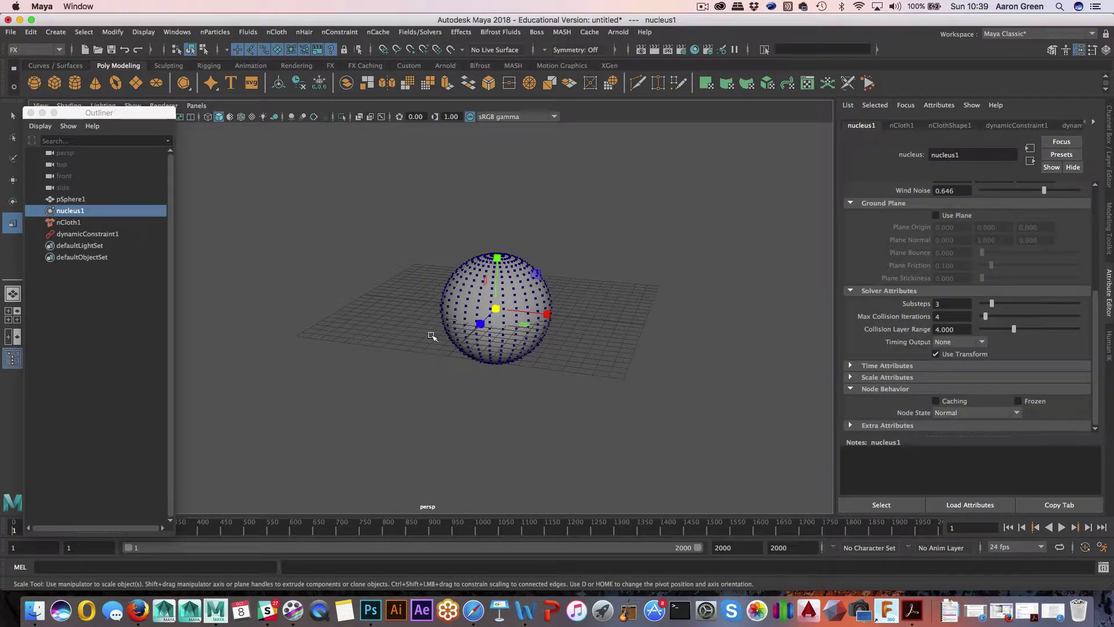
left_click(90, 233)
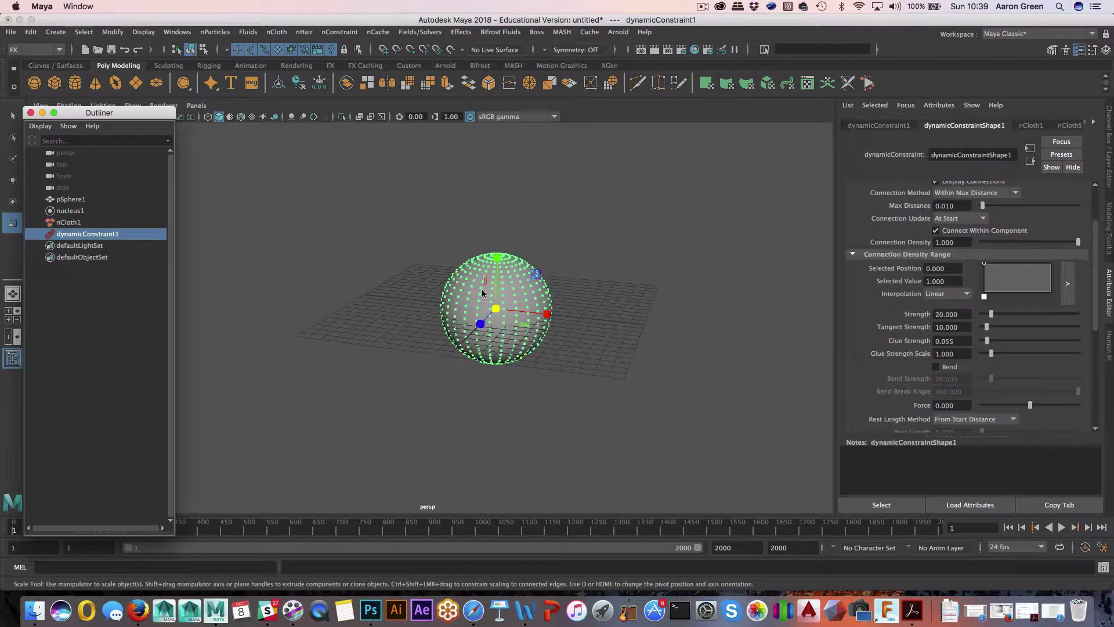
left_click_drag(990, 353, 985, 355)
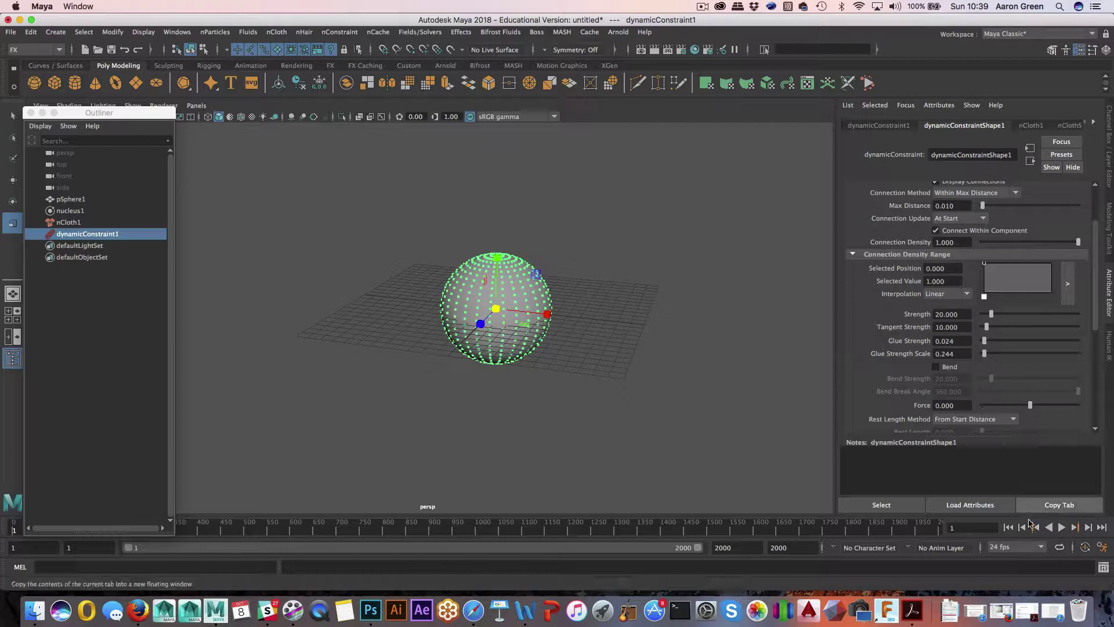
Play the simulation with the weakened glue and stronger wind, stop it and go back to frame 1.
left_click(1061, 528)
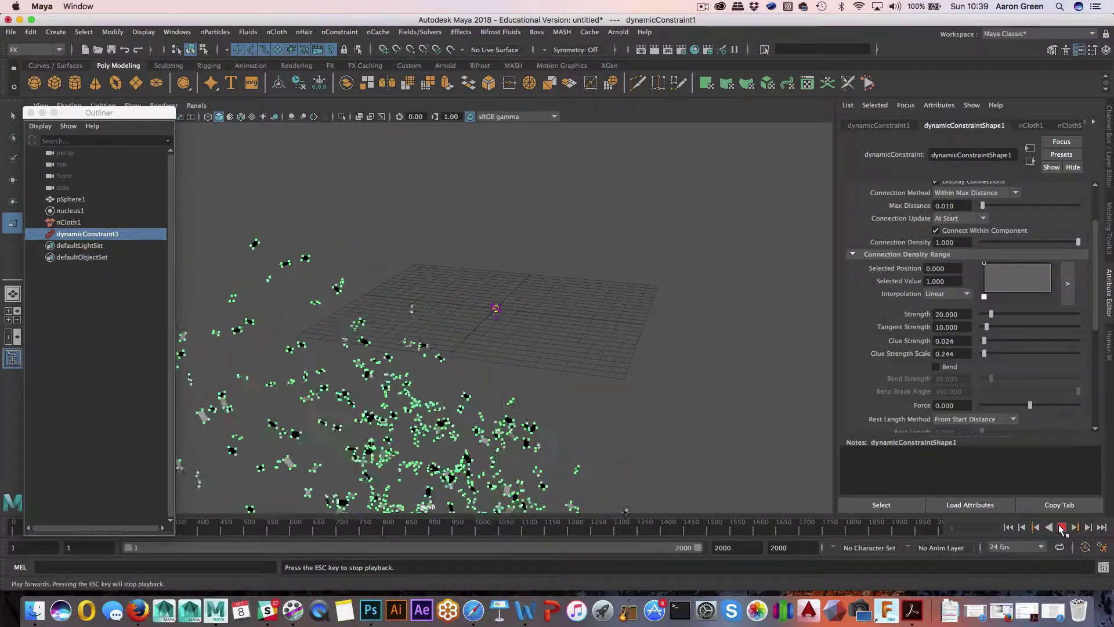
left_click(1061, 527)
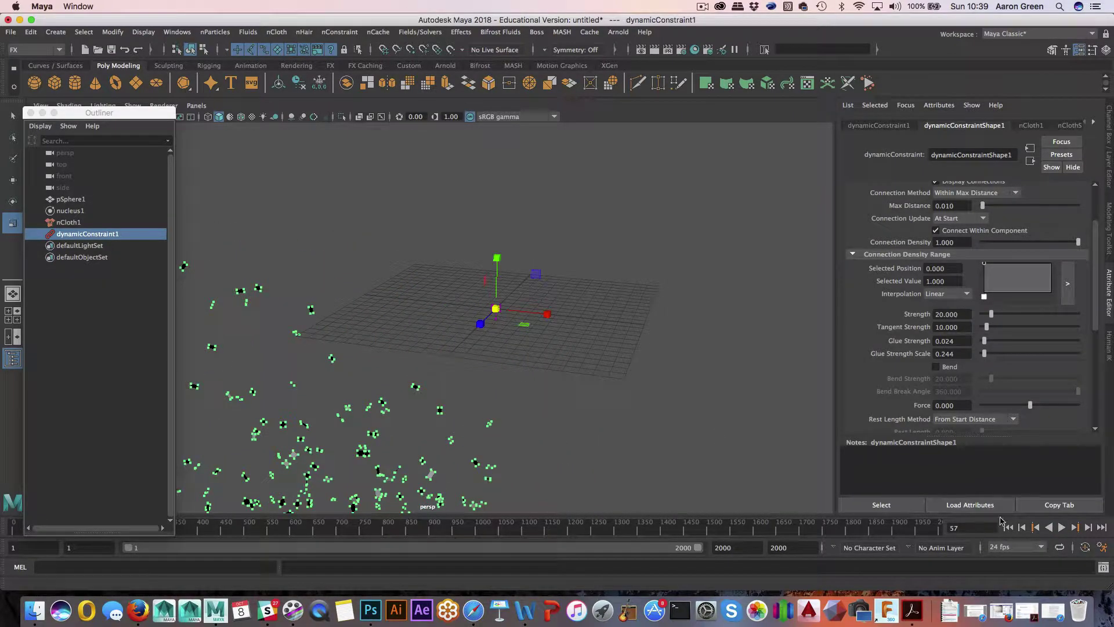
left_click(1007, 527)
Replay the tearing simulation twice from more distant views to examine how the pieces spread, rewinding to the start each time.
left_click_drag(481, 342, 505, 373, "alt")
left_click(1061, 527)
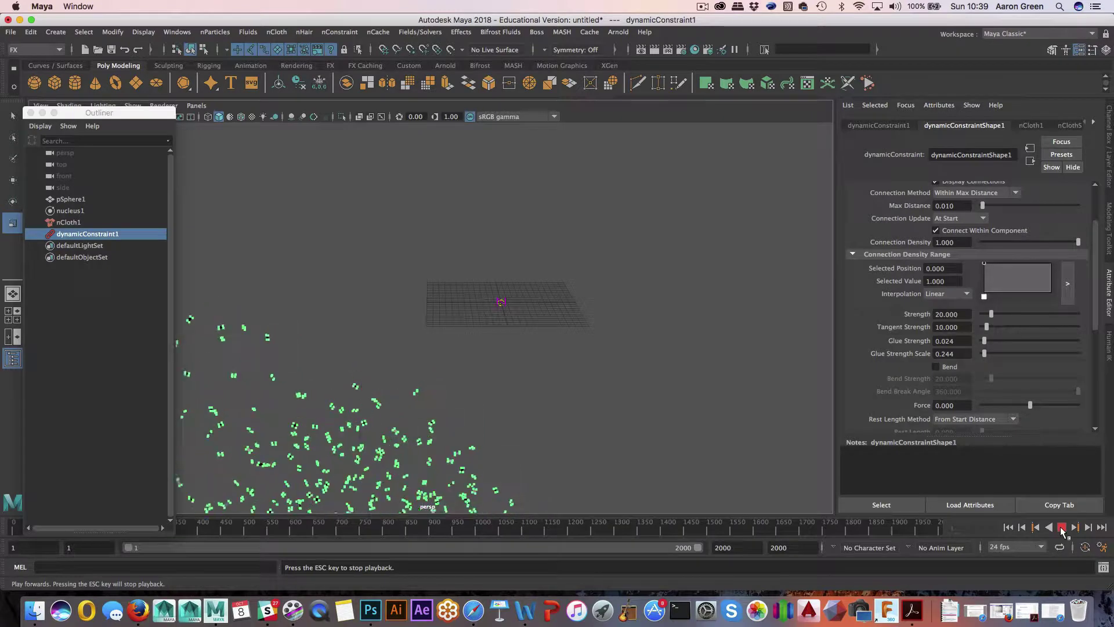
left_click(1061, 528)
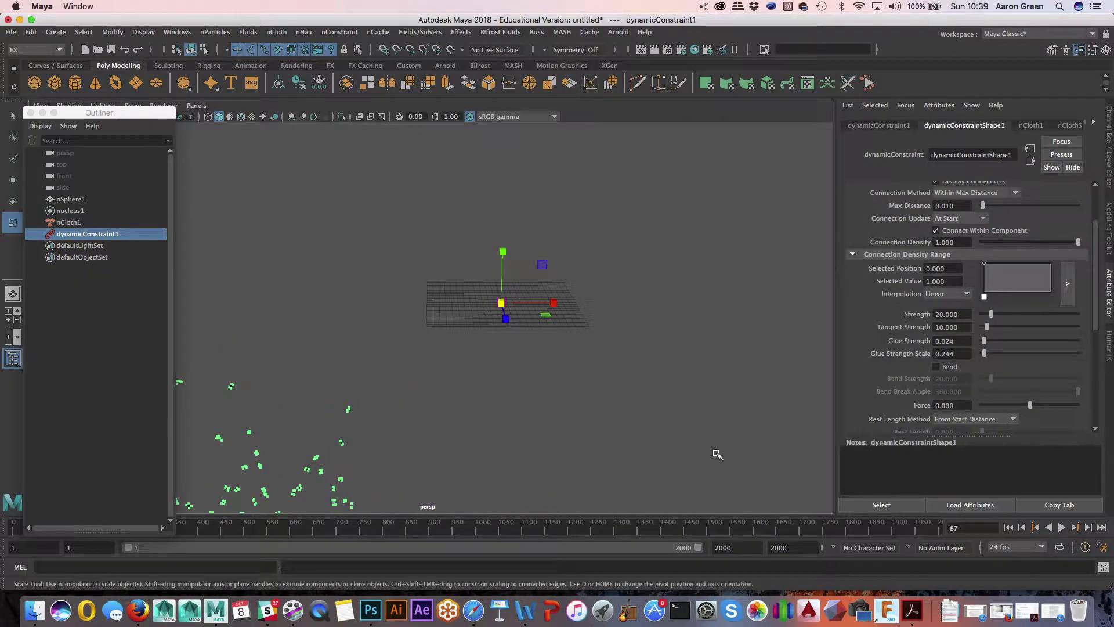
left_click_drag(716, 452, 399, 402, "alt")
left_click(1008, 526)
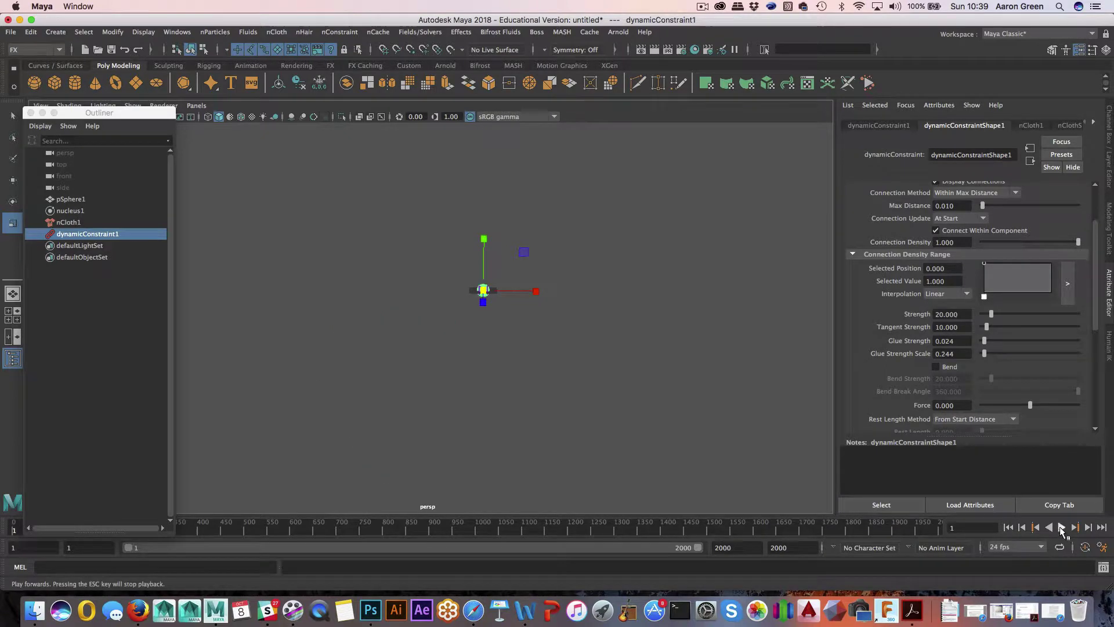
left_click(1061, 527)
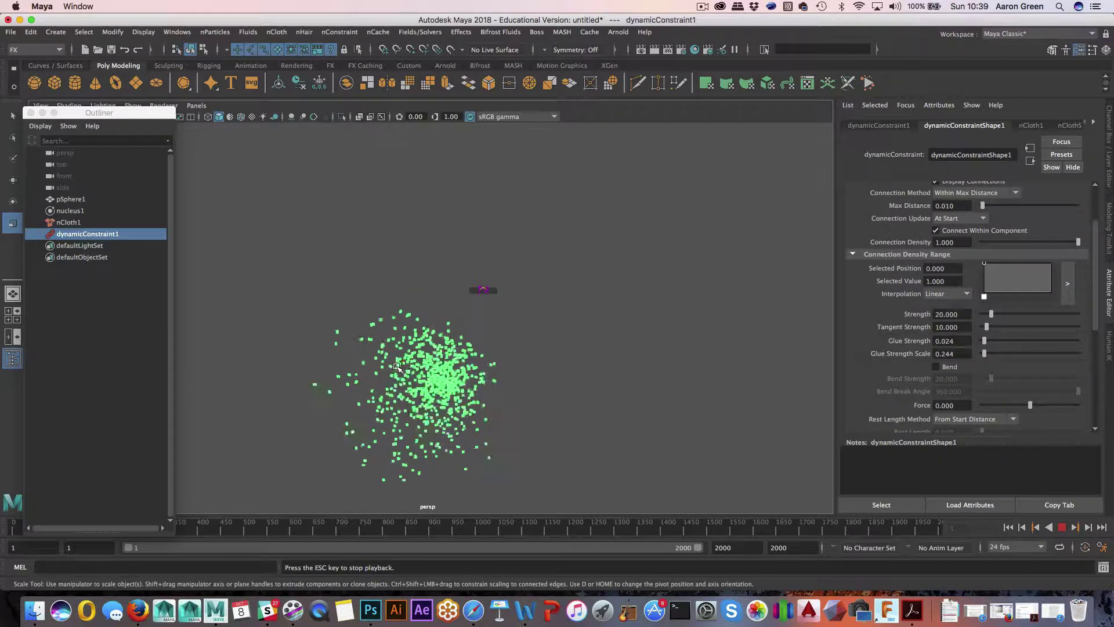
key("Escape")
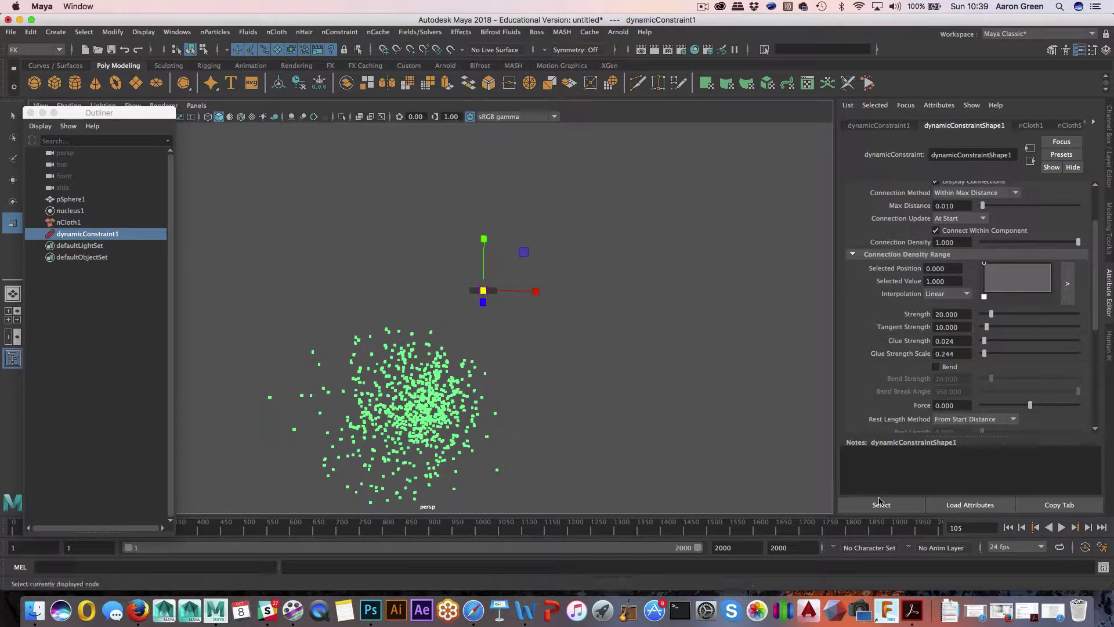
left_click(1008, 527)
middle_click_drag(630, 403, 624, 408, "alt")
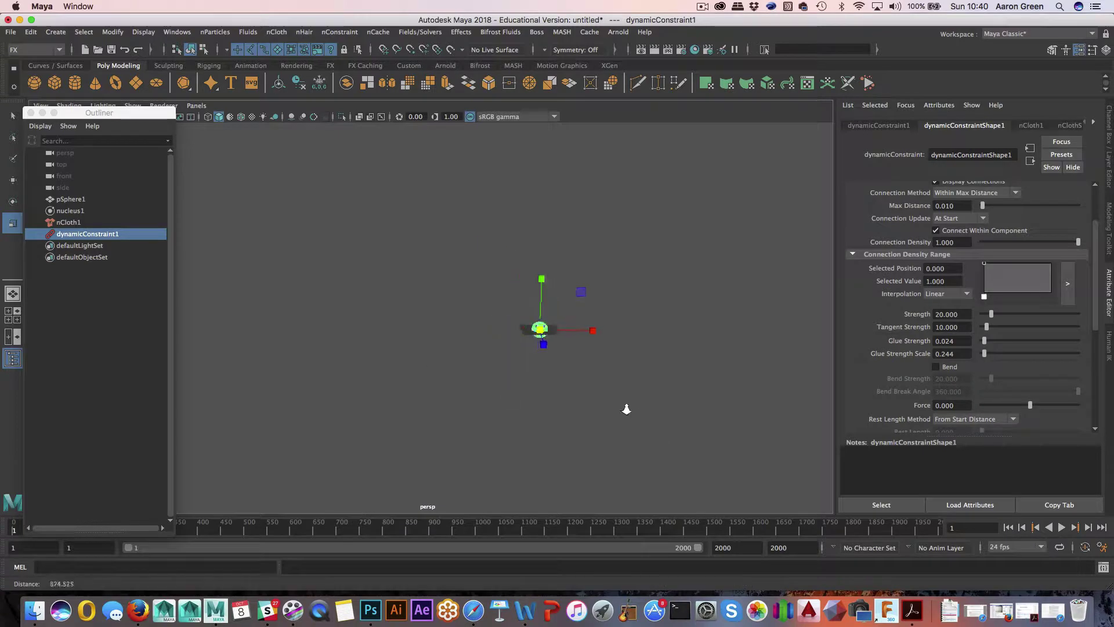
right_click_drag(624, 408, 703, 423, "alt")
left_click_drag(704, 422, 505, 374, "alt")
middle_click_drag(539, 384, 474, 375, "alt")
right_click_drag(474, 374, 800, 453, "alt")
middle_click_drag(800, 454, 440, 387, "alt")
right_click_drag(441, 387, 565, 418, "alt")
left_click_drag(565, 418, 605, 414, "alt")
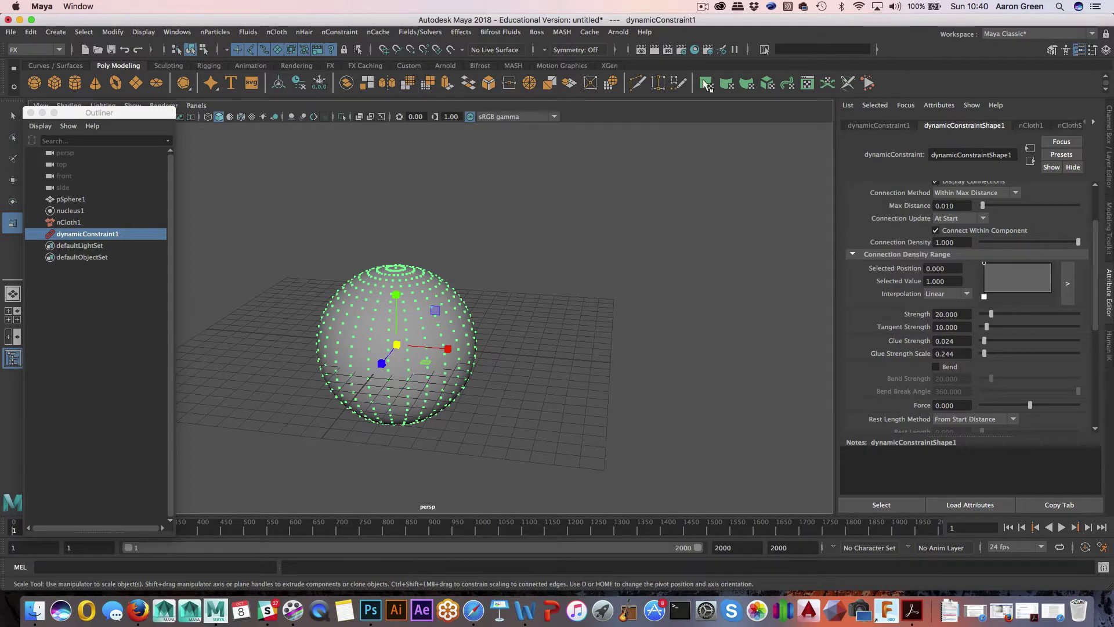
left_click(702, 6)
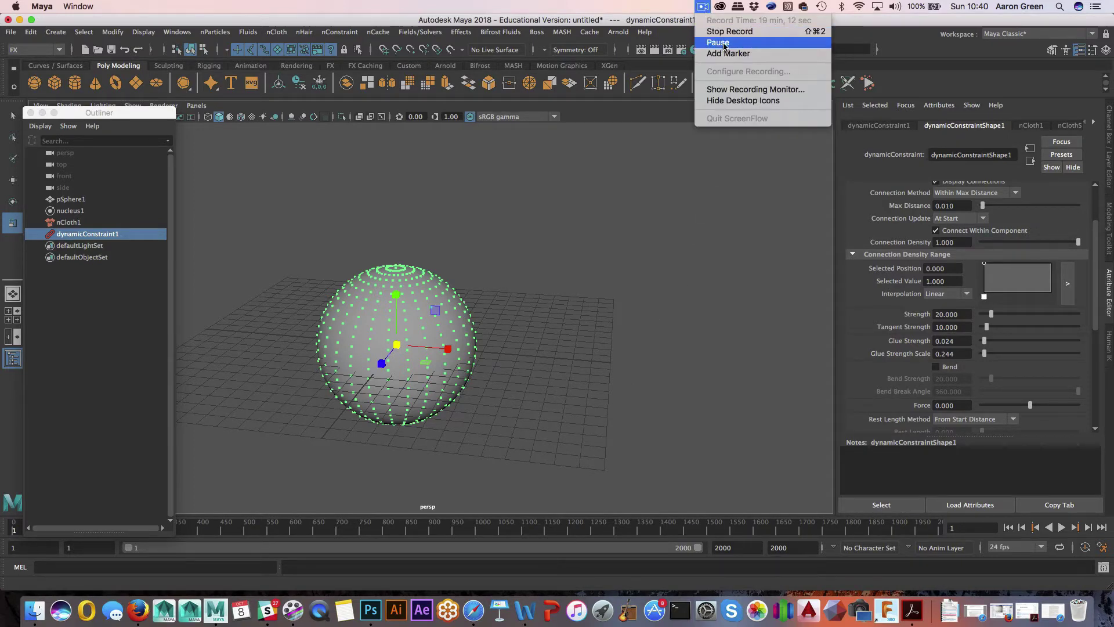